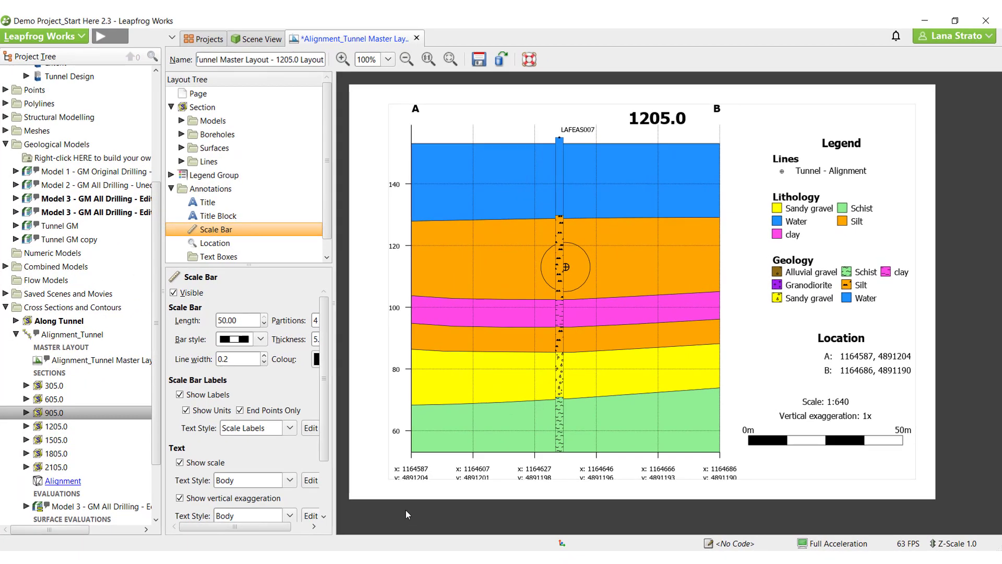
Close the Alignment_Tunnel Master Layout - 1205.0 Layout tab, triggering the unsaved-changes prompt.
{"action": "left_click", "coordinate": [417, 40]}
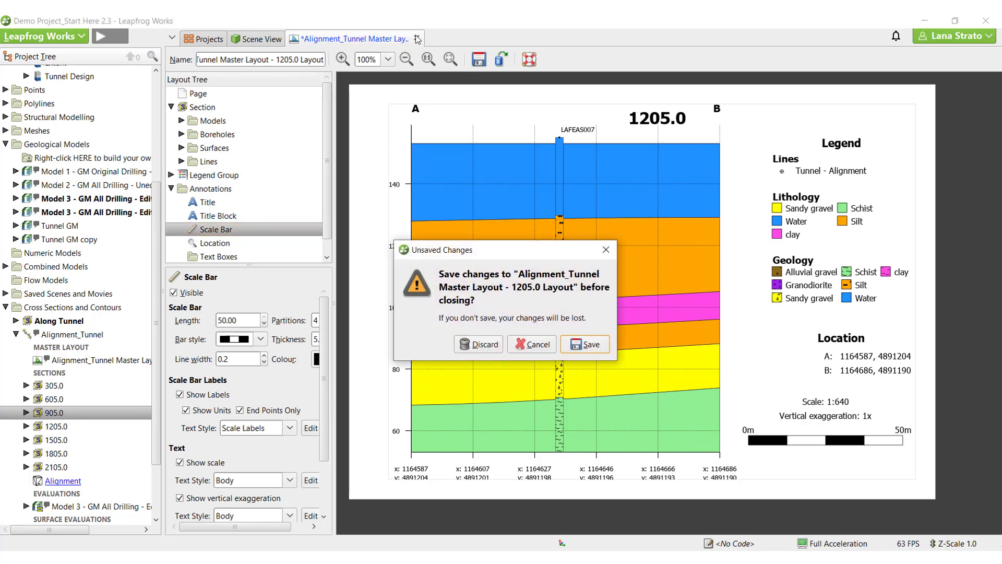
Discard the layout edits and make the edited copy model semi-transparent.
{"action": "left_click", "coordinate": [486, 347]}
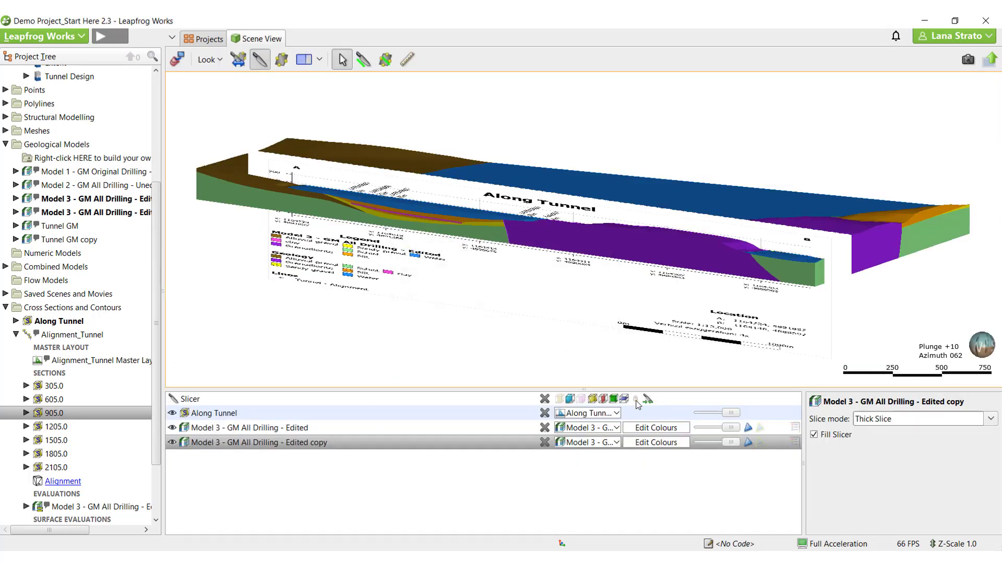
{"action": "left_click_drag", "start_coordinate": [731, 442], "coordinate": [702, 443]}
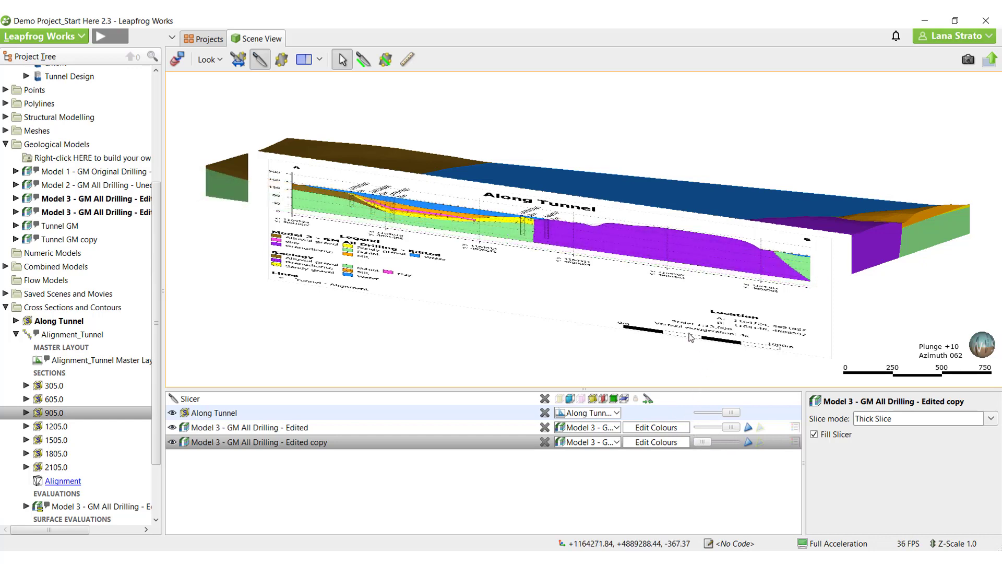
{"action": "scroll", "coordinate": [683, 293], "scroll_direction": "up", "scroll_amount": 5}
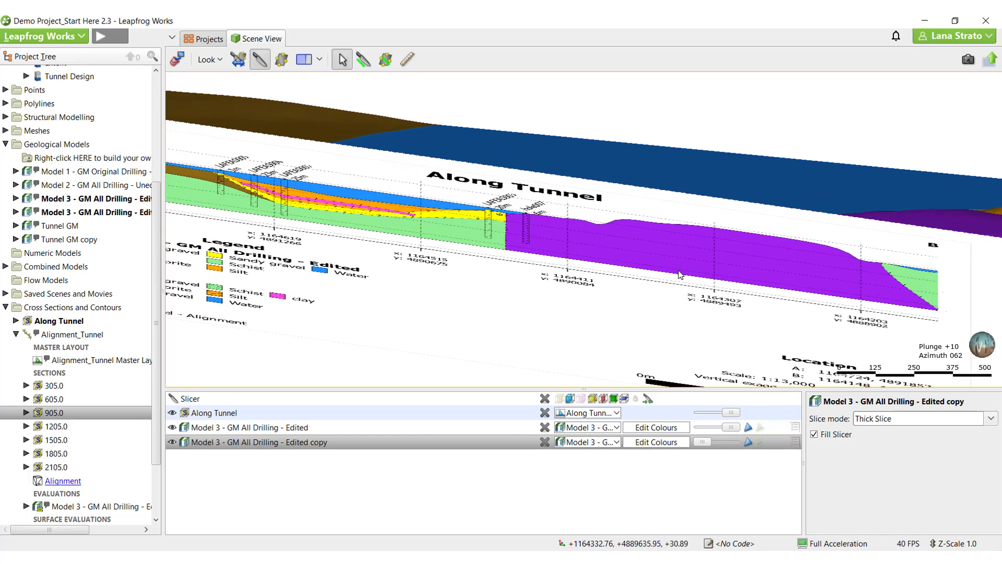
{"action": "scroll", "coordinate": [680, 275], "scroll_direction": "up", "scroll_amount": 2}
{"action": "left_click_drag", "start_coordinate": [678, 276], "coordinate": [637, 270]}
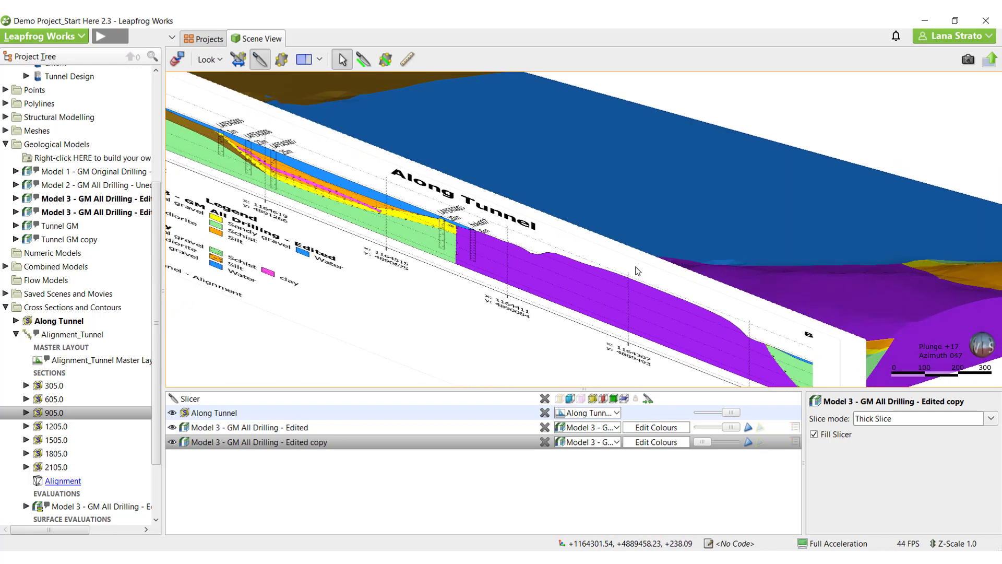
Clear the scene, then add the Alignment and sections 305.0, 905.0, 1505.0 and 2105.0.
{"action": "left_click", "coordinate": [176, 61]}
{"action": "scroll", "coordinate": [73, 131], "scroll_direction": "up", "scroll_amount": 3}
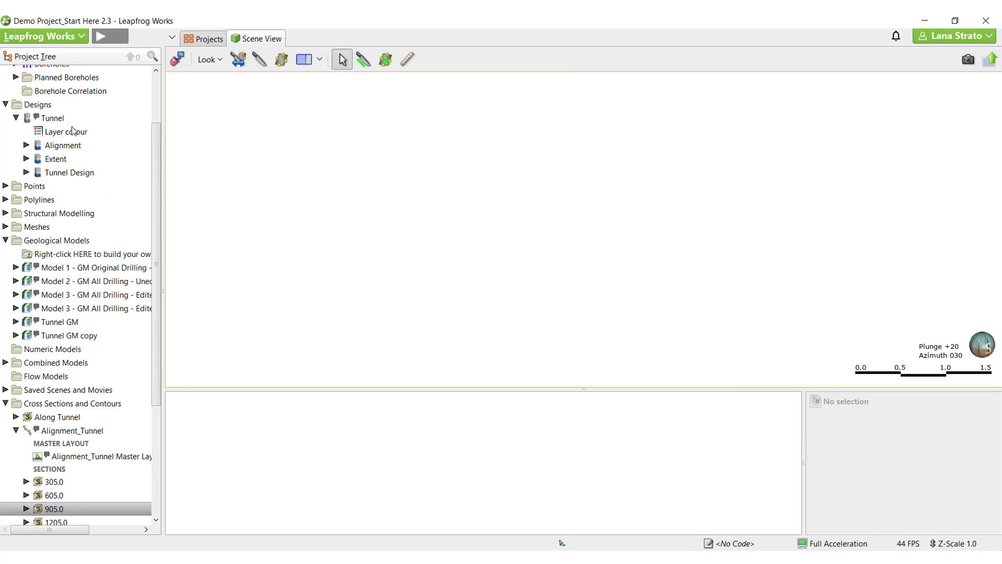
{"action": "left_click_drag", "start_coordinate": [59, 146], "coordinate": [326, 210]}
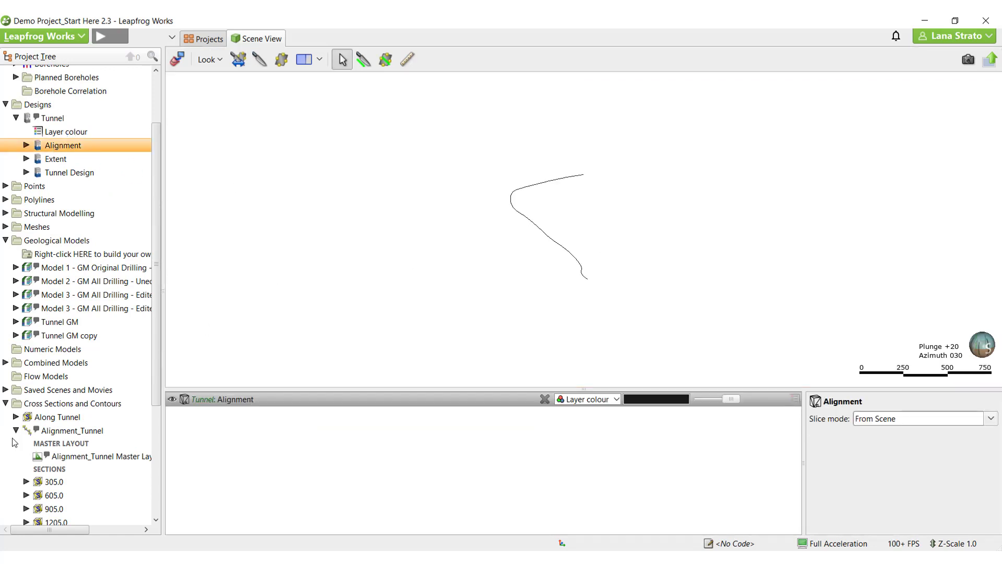
{"action": "scroll", "coordinate": [63, 413], "scroll_direction": "down", "scroll_amount": 4}
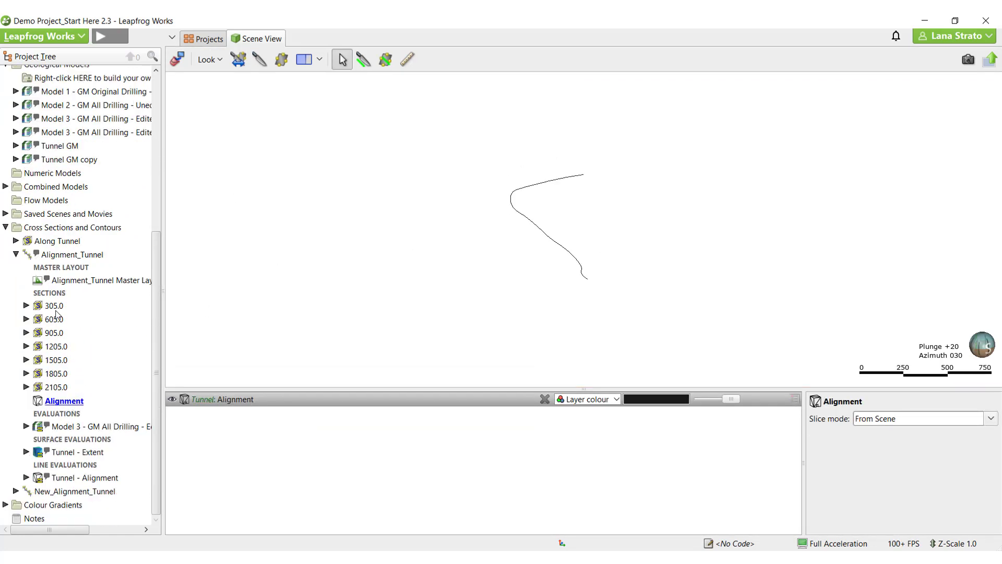
{"action": "left_click_drag", "start_coordinate": [54, 306], "coordinate": [227, 280]}
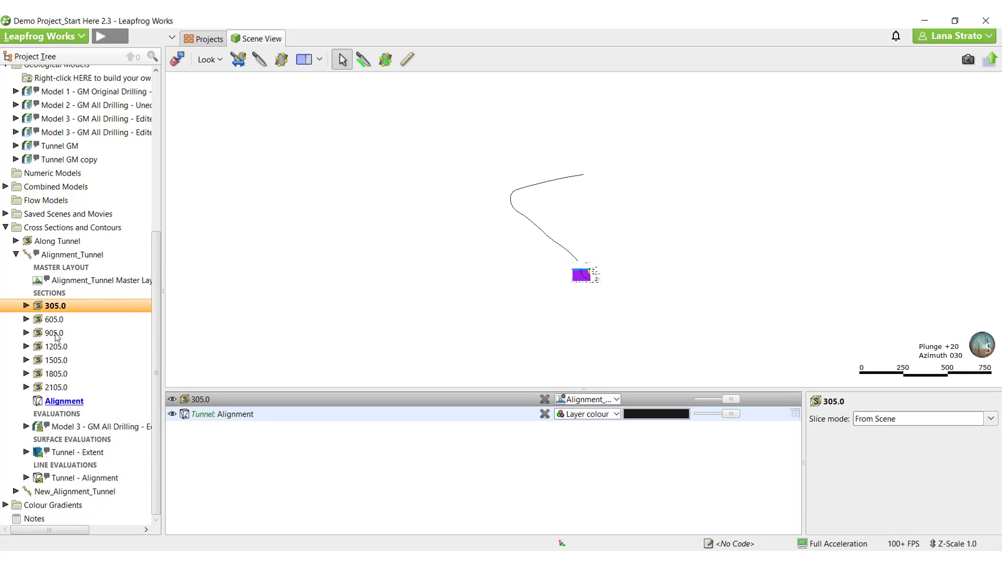
{"action": "left_click_drag", "start_coordinate": [56, 335], "coordinate": [230, 292]}
{"action": "left_click_drag", "start_coordinate": [57, 360], "coordinate": [248, 305]}
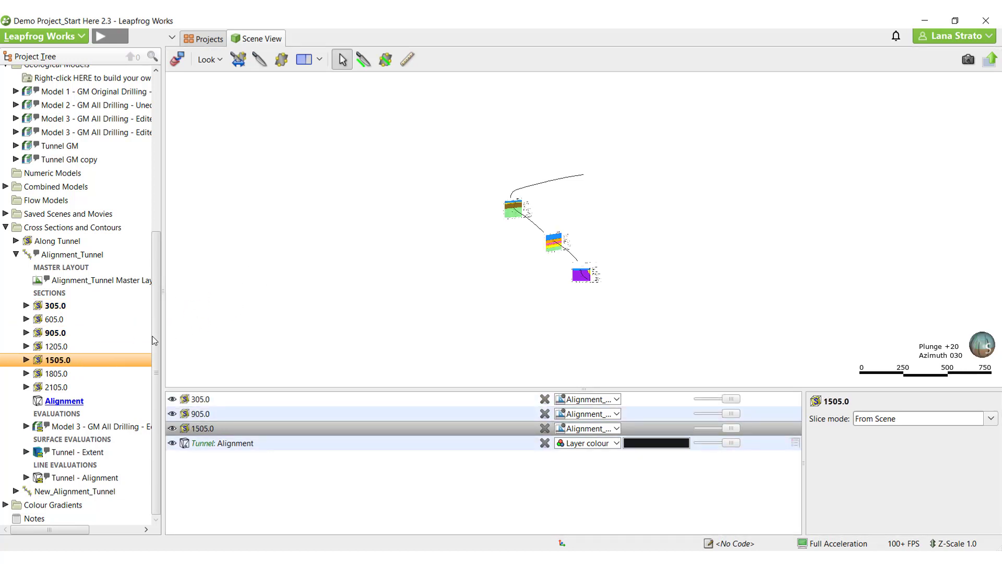
{"action": "left_click_drag", "start_coordinate": [57, 386], "coordinate": [532, 282]}
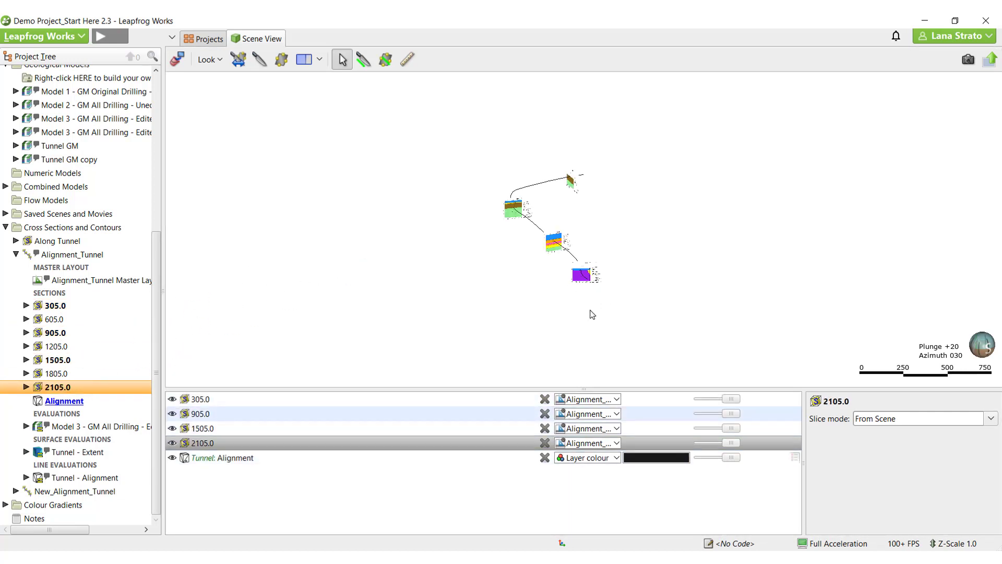
{"action": "scroll", "coordinate": [593, 314], "scroll_direction": "up", "scroll_amount": 5}
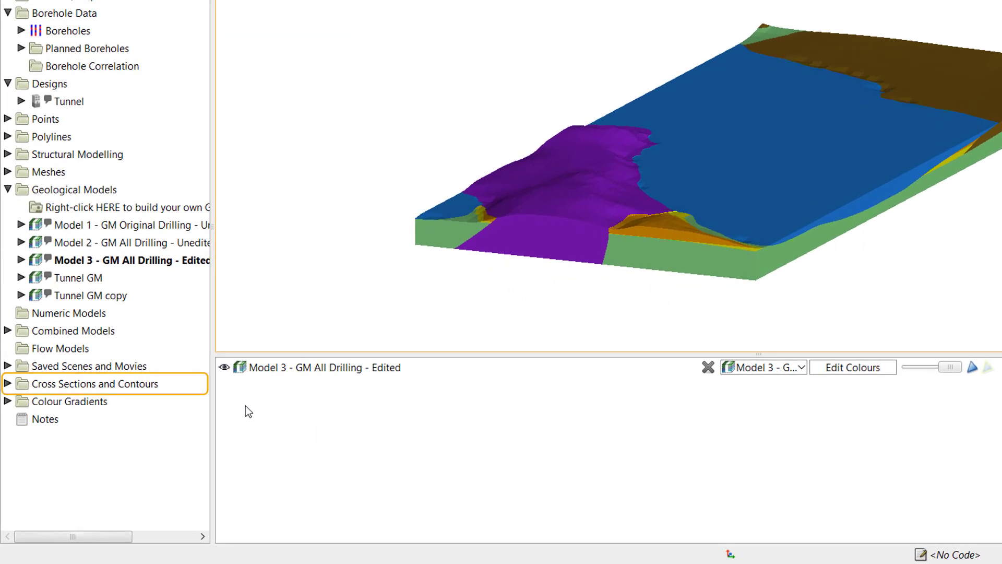
Start a New Cross Section From Image under Cross Sections and Contours.
{"action": "right_click", "coordinate": [151, 389]}
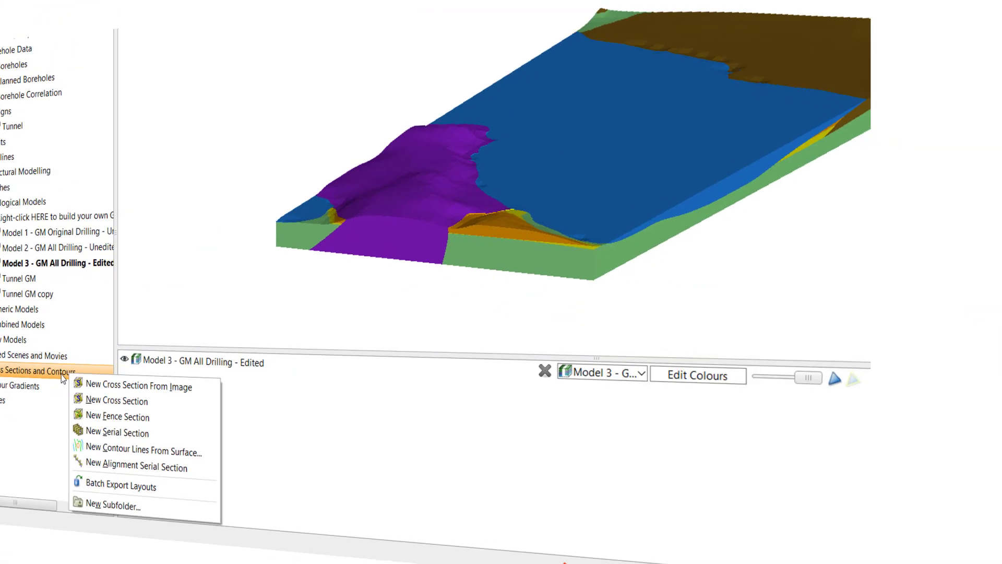
{"action": "left_click", "coordinate": [219, 396]}
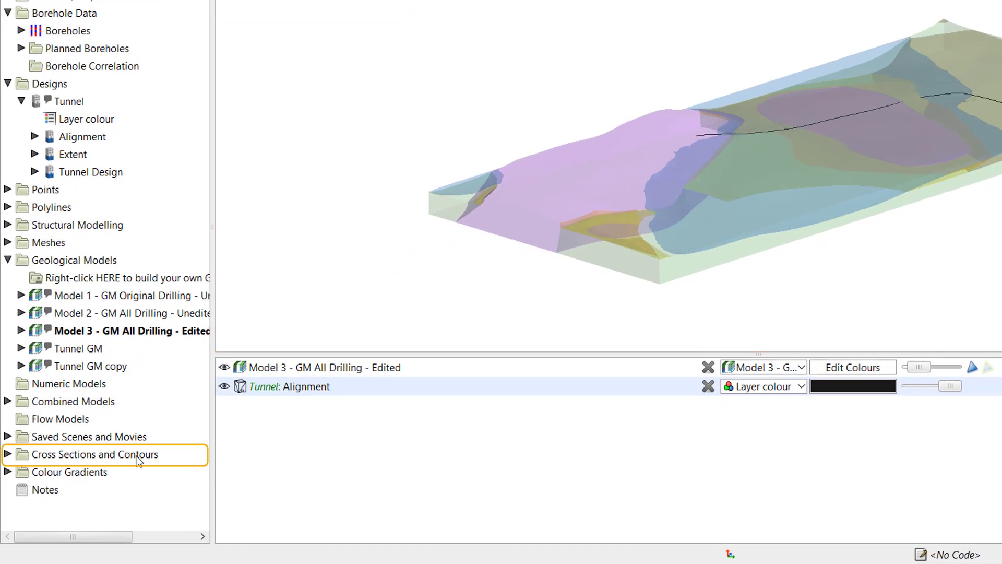
Start a new alignment serial section based on the existing Tunnel: Alignment line.
{"action": "right_click", "coordinate": [138, 460]}
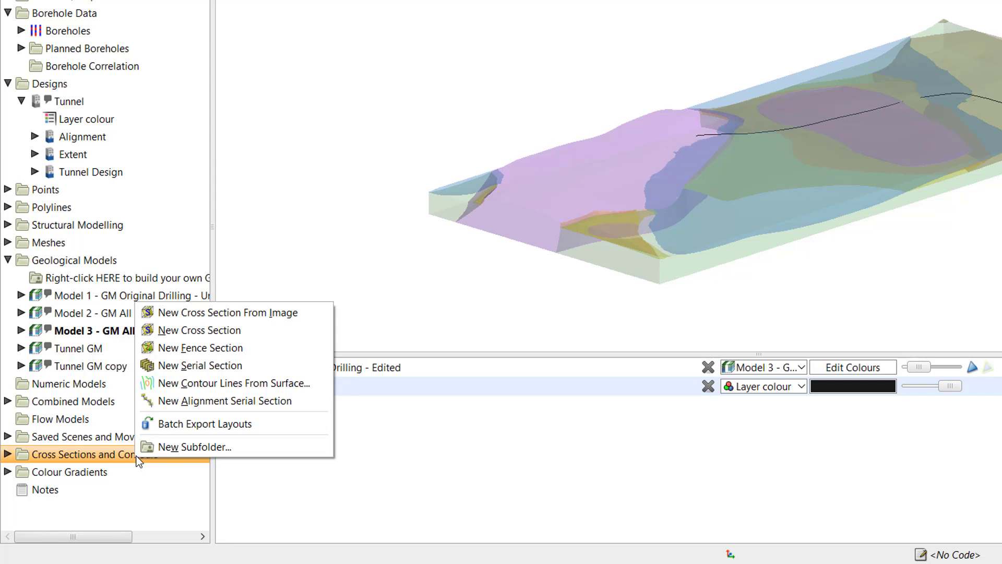
{"action": "left_click", "coordinate": [208, 400]}
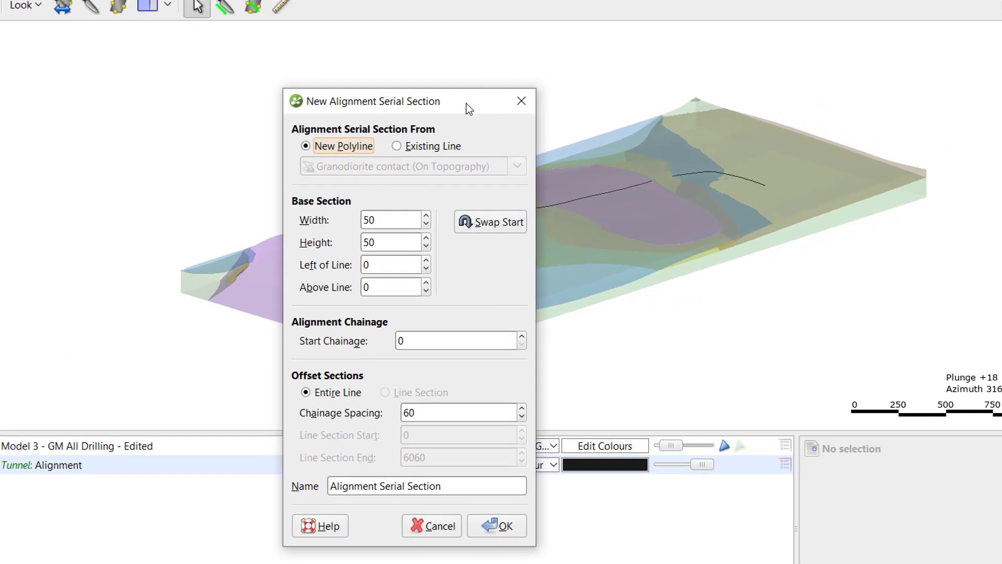
{"action": "left_click_drag", "start_coordinate": [489, 99], "coordinate": [276, 47]}
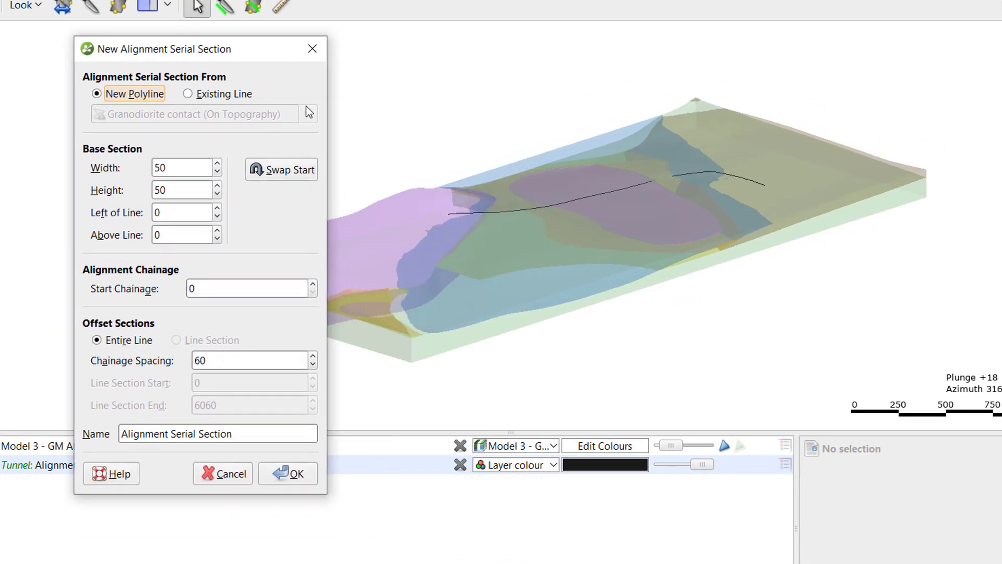
{"action": "left_click", "coordinate": [235, 94]}
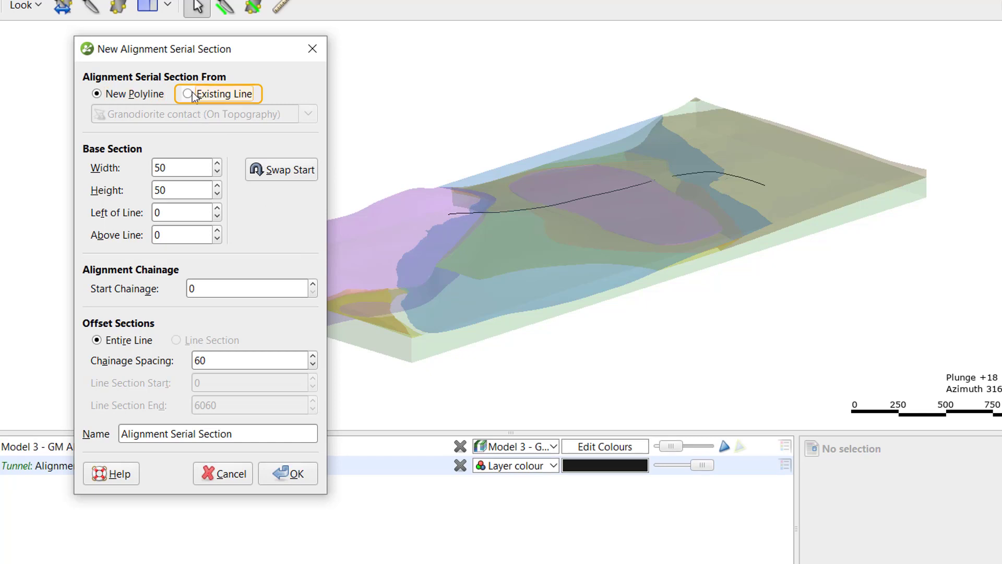
{"action": "left_click", "coordinate": [308, 114]}
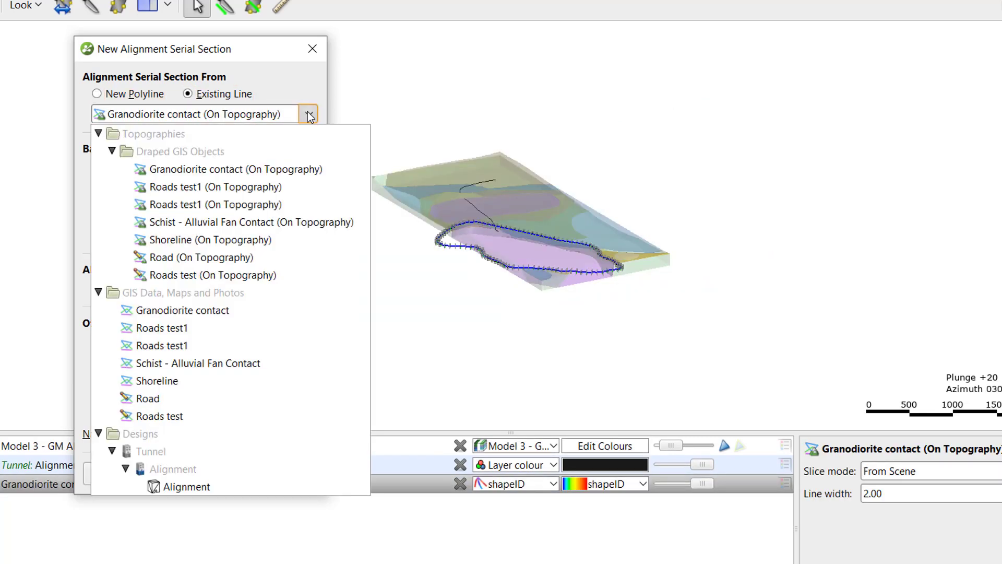
{"action": "left_click", "coordinate": [194, 486]}
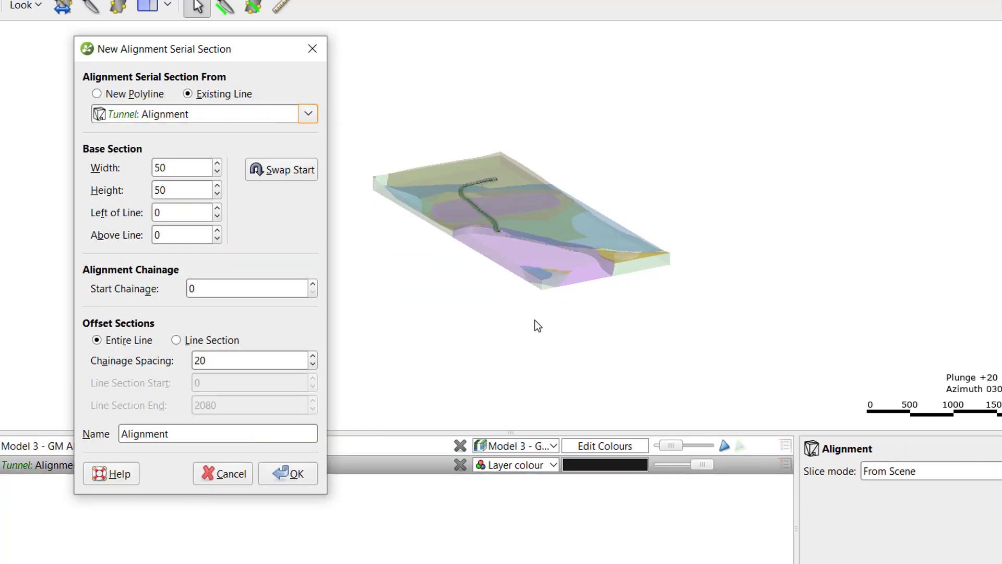
{"action": "scroll", "coordinate": [534, 321], "scroll_direction": "up", "scroll_amount": 8}
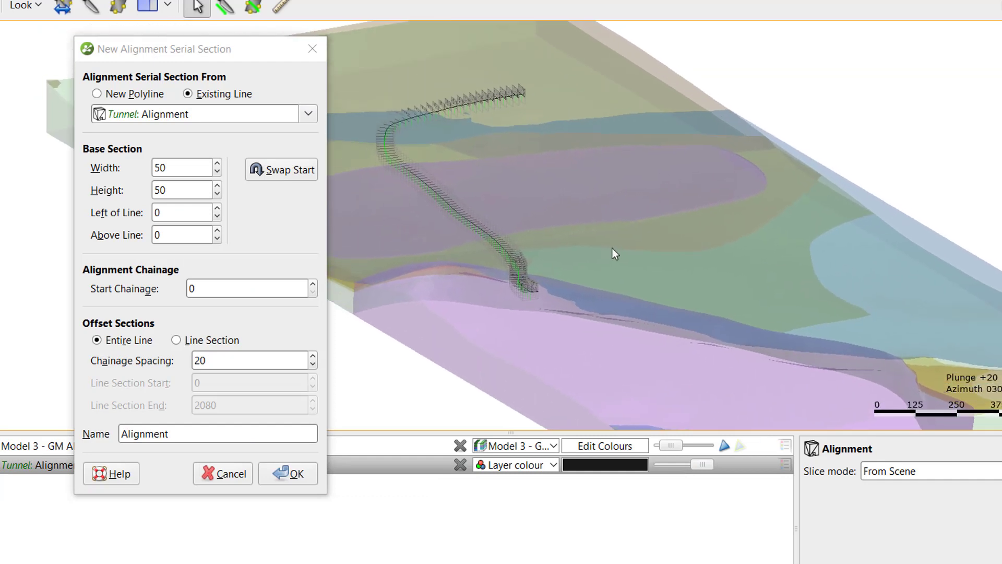
{"action": "scroll", "coordinate": [612, 248], "scroll_direction": "up", "scroll_amount": 5}
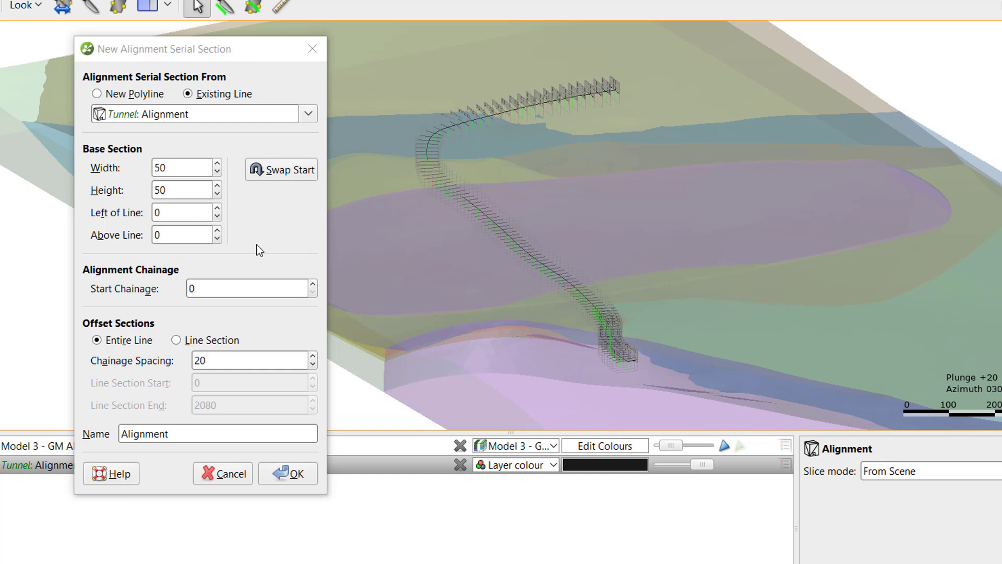
Set the base section width and height to 100 each.
{"action": "left_click_drag", "start_coordinate": [198, 168], "coordinate": [156, 168]}
{"action": "type", "text": "100"}
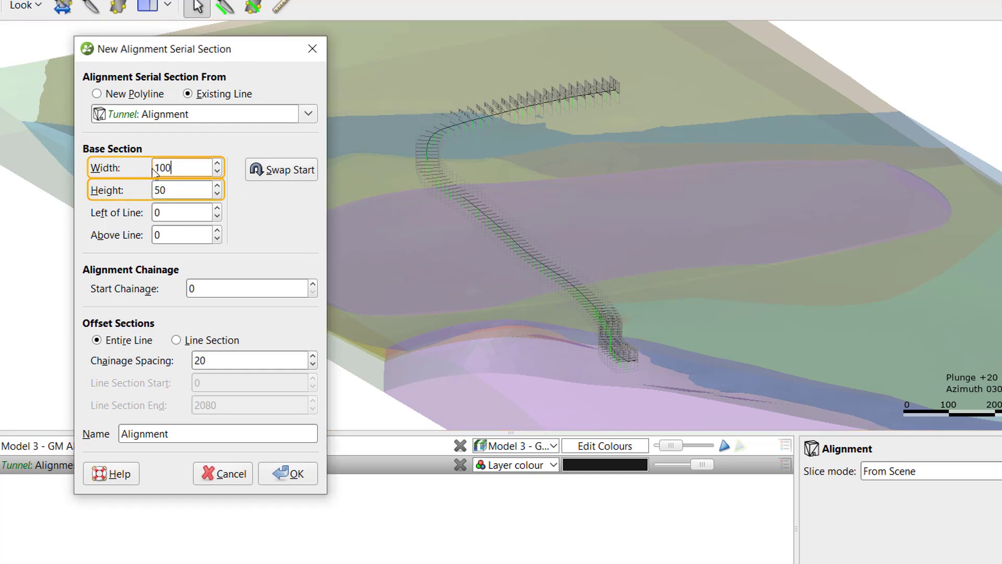
{"action": "key", "text": "Tab"}
{"action": "type", "text": "100"}
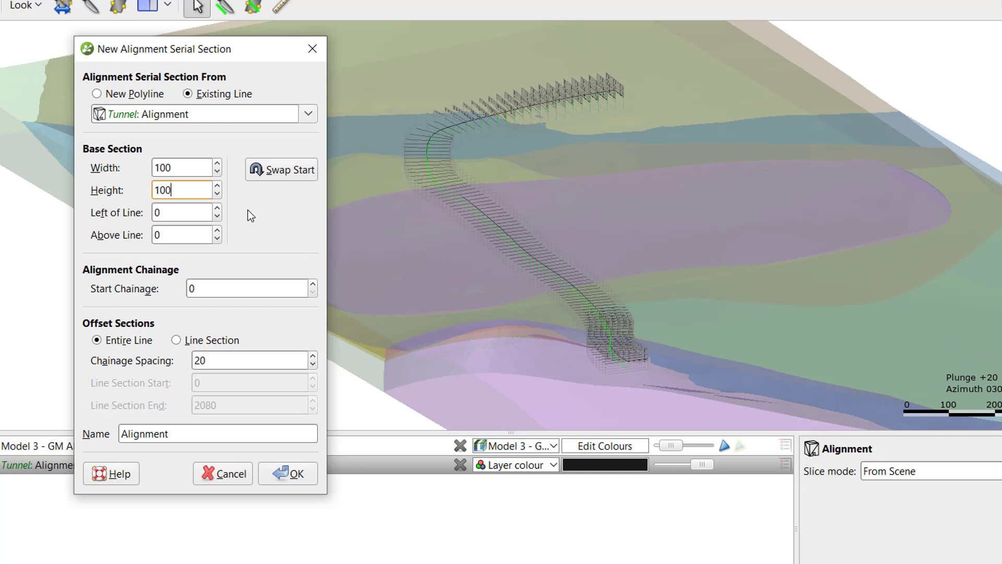
Set the offsets to 0 left of line and -5 above line.
{"action": "left_click_drag", "start_coordinate": [180, 216], "coordinate": [154, 215]}
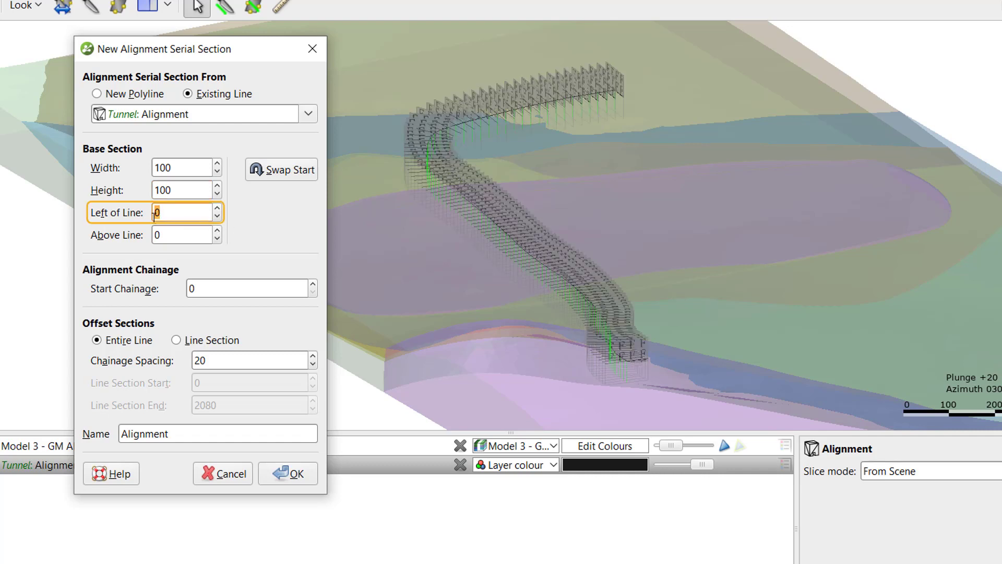
{"action": "type", "text": "50"}
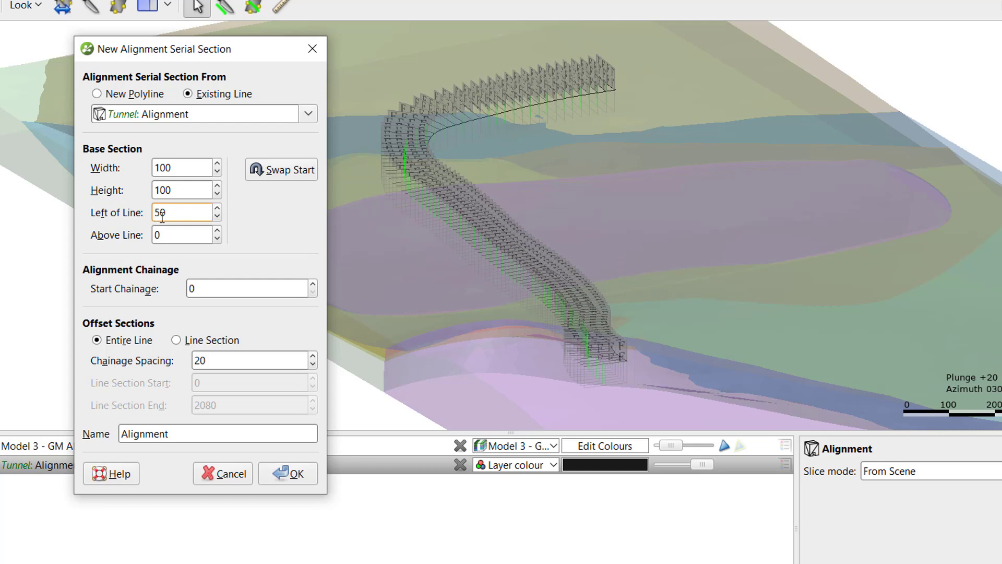
{"action": "key", "text": "Home"}
{"action": "type", "text": "-"}
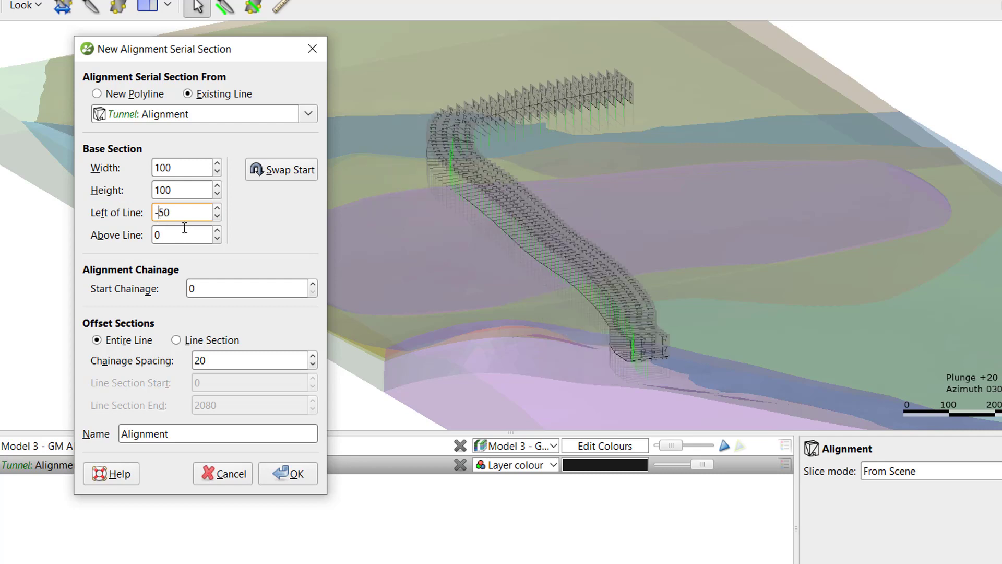
{"action": "left_click_drag", "start_coordinate": [179, 212], "coordinate": [157, 212]}
{"action": "key", "text": "BackSpace"}
{"action": "type", "text": "0"}
{"action": "key", "text": "Tab"}
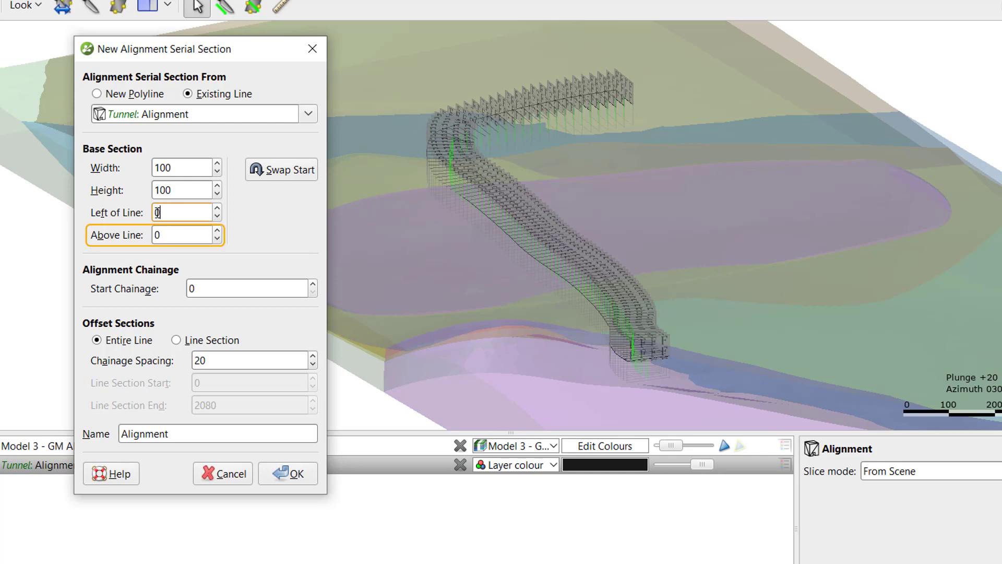
{"action": "type", "text": "50"}
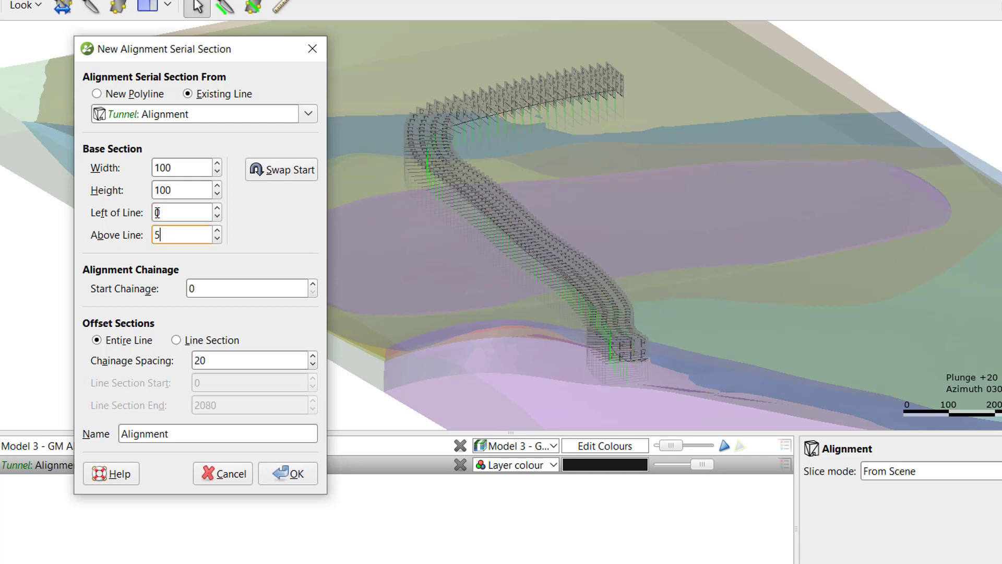
{"action": "key", "text": "BackSpace"}
{"action": "key", "text": "BackSpace"}
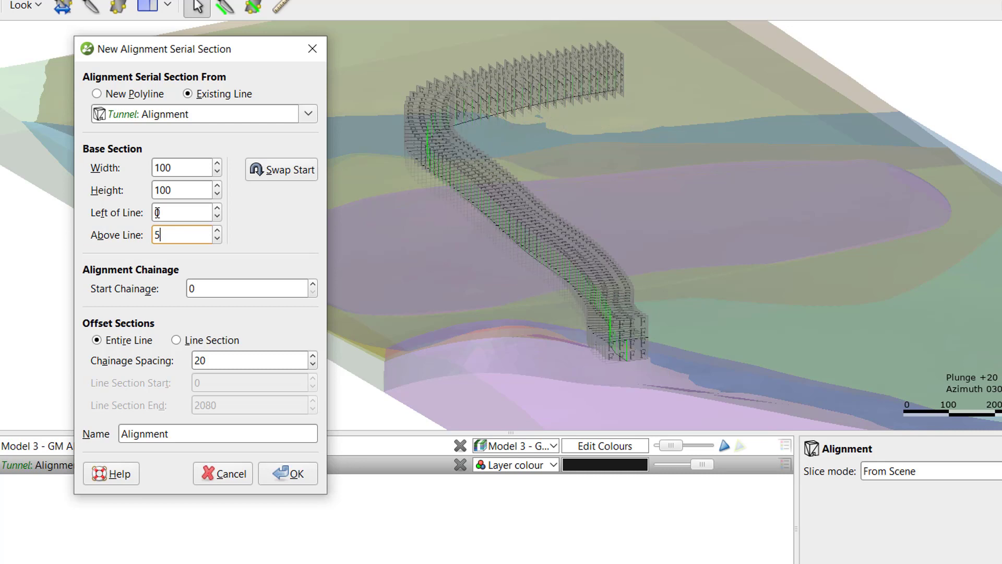
{"action": "type", "text": "-5"}
Set start chainage 1000 and chainage spacing 250, keeping the original section direction.
{"action": "key", "text": "Tab"}
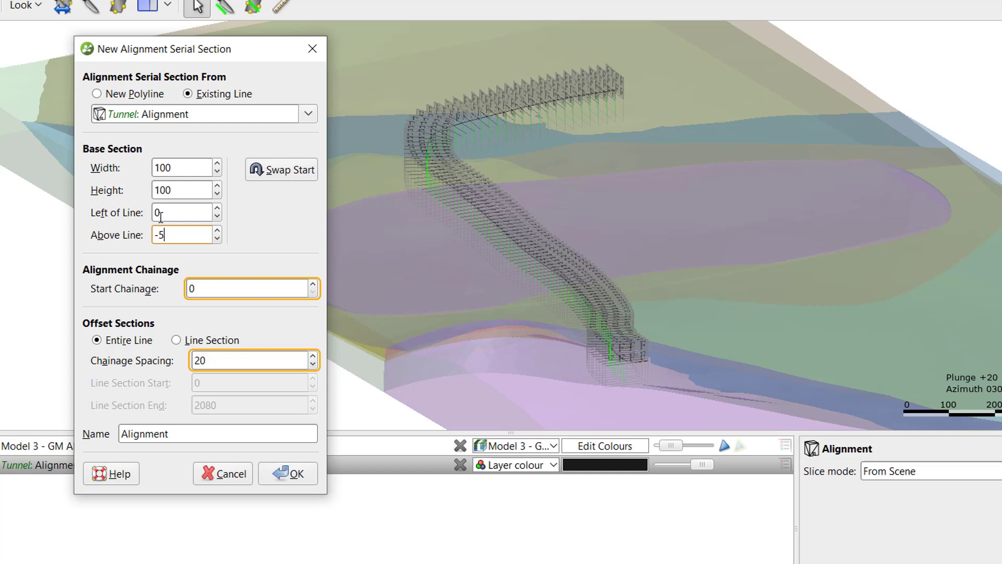
{"action": "type", "text": "1000"}
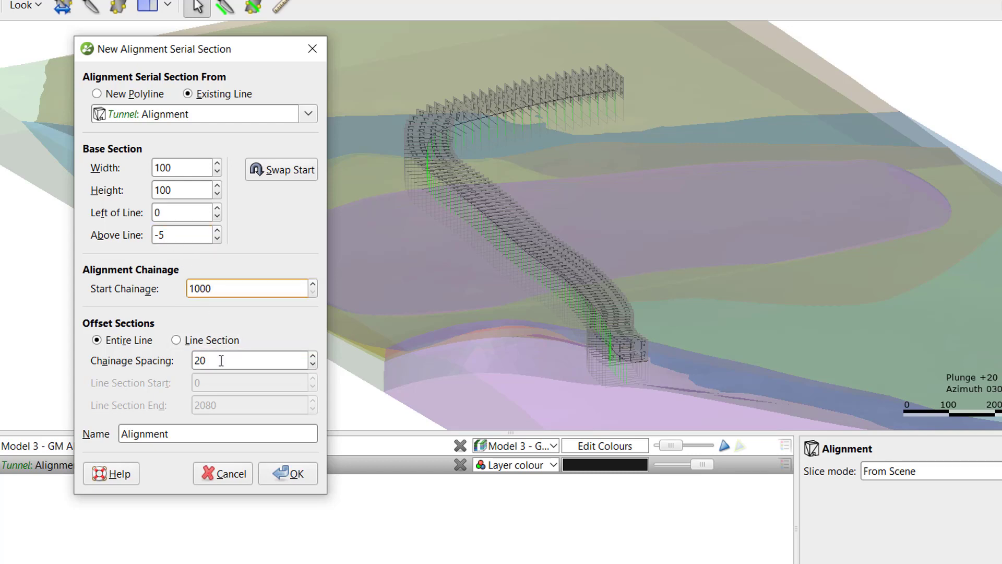
{"action": "key", "text": "Tab"}
{"action": "type", "text": "250"}
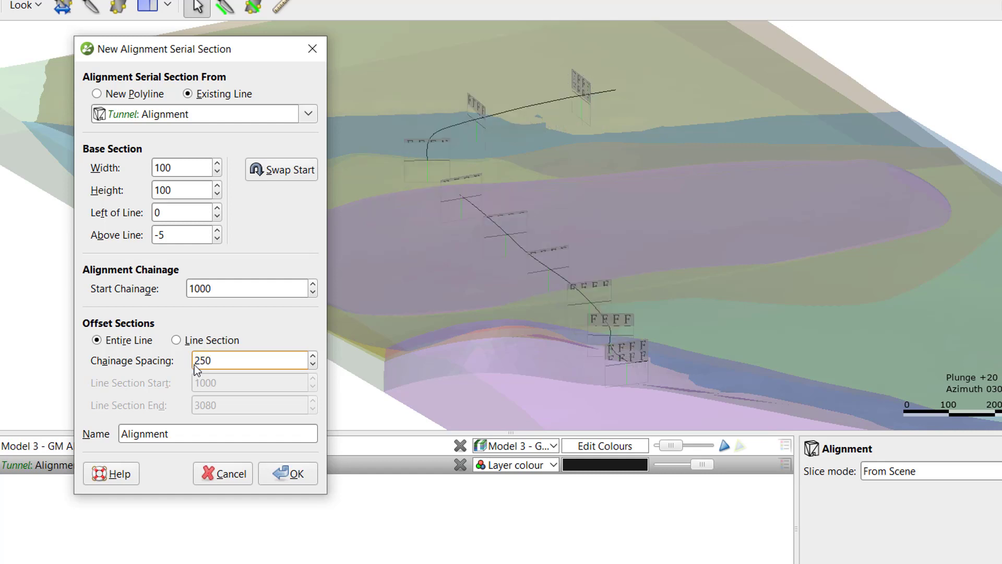
{"action": "left_click", "coordinate": [283, 177]}
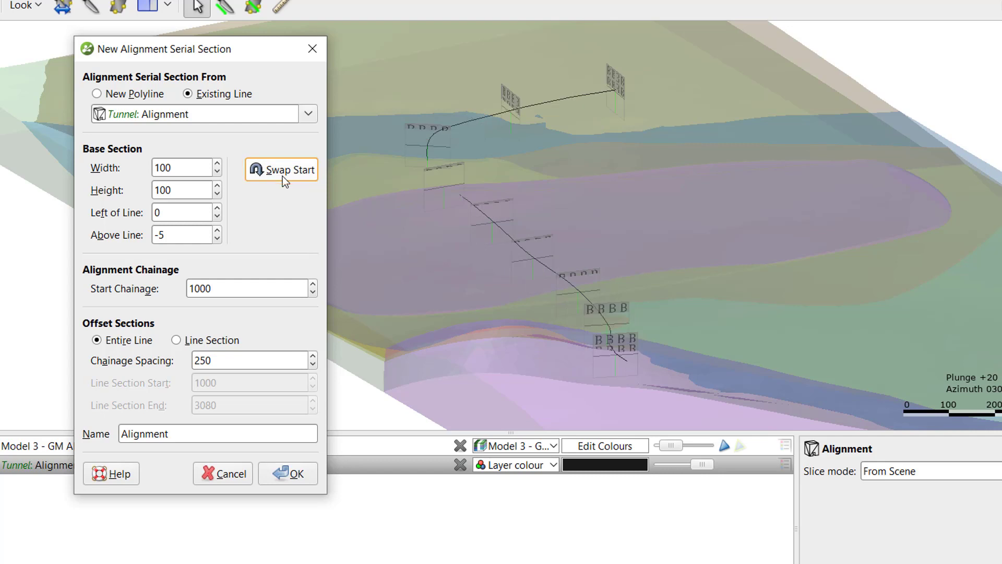
{"action": "left_click", "coordinate": [283, 176]}
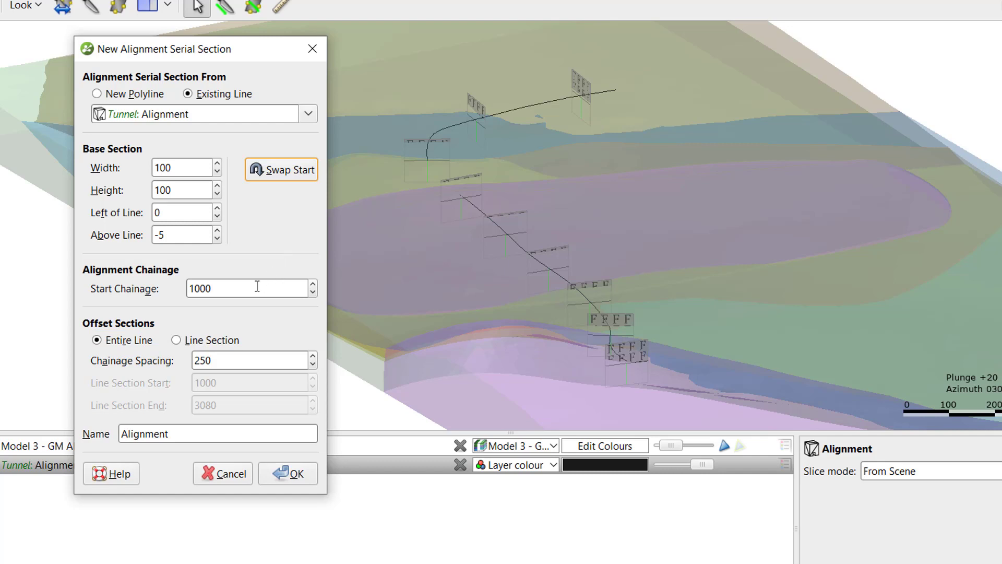
Limit the sections to line section 1400–2600 and select the default name for renaming.
{"action": "left_click", "coordinate": [224, 342]}
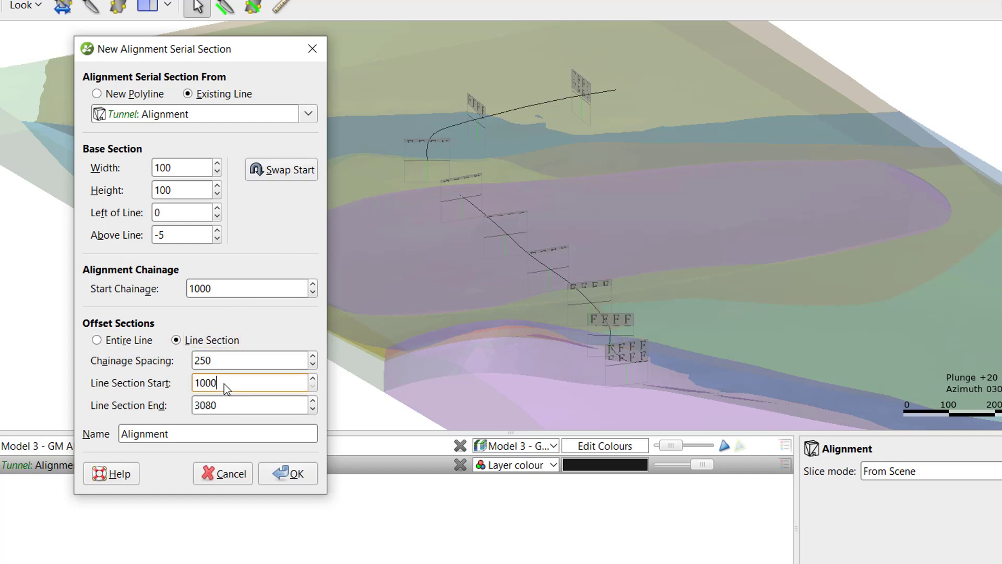
{"action": "left_click_drag", "start_coordinate": [224, 385], "coordinate": [203, 386]}
{"action": "type", "text": "400"}
{"action": "key", "text": "Tab"}
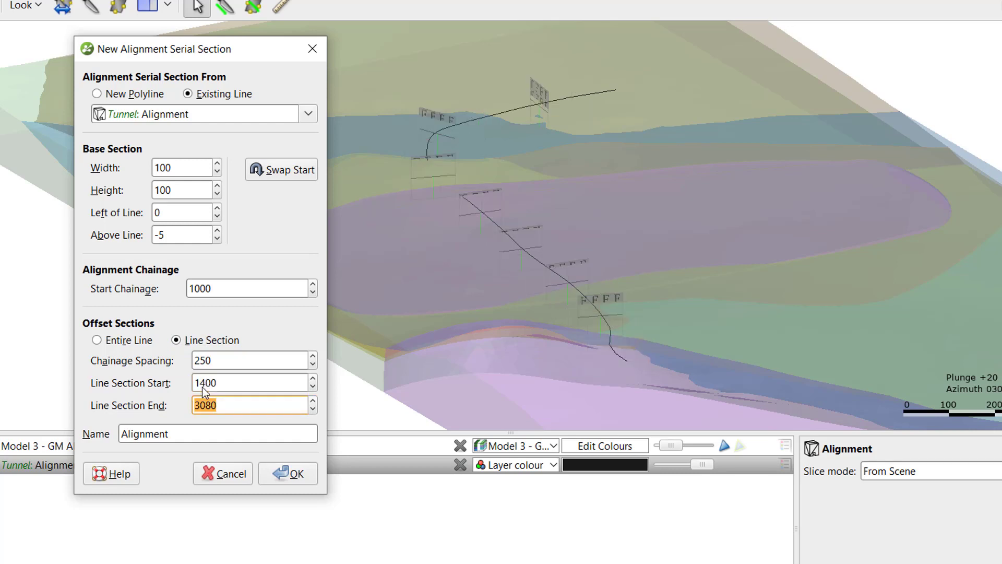
{"action": "type", "text": "2600"}
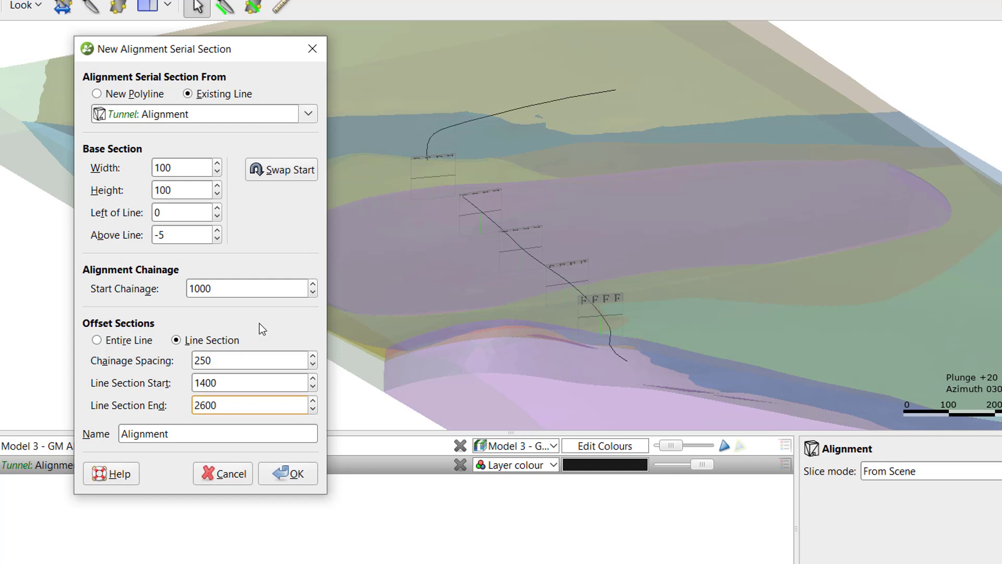
{"action": "left_click_drag", "start_coordinate": [198, 434], "coordinate": [113, 439]}
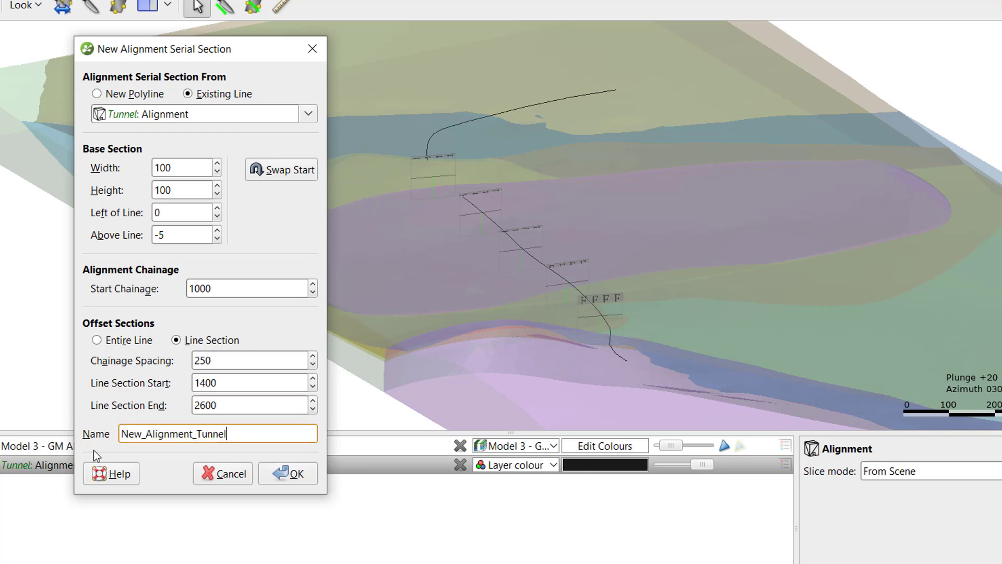
Create the New_Alignment_Tunnel serial sections and drag them into the 3D scene.
{"action": "left_click", "coordinate": [281, 475]}
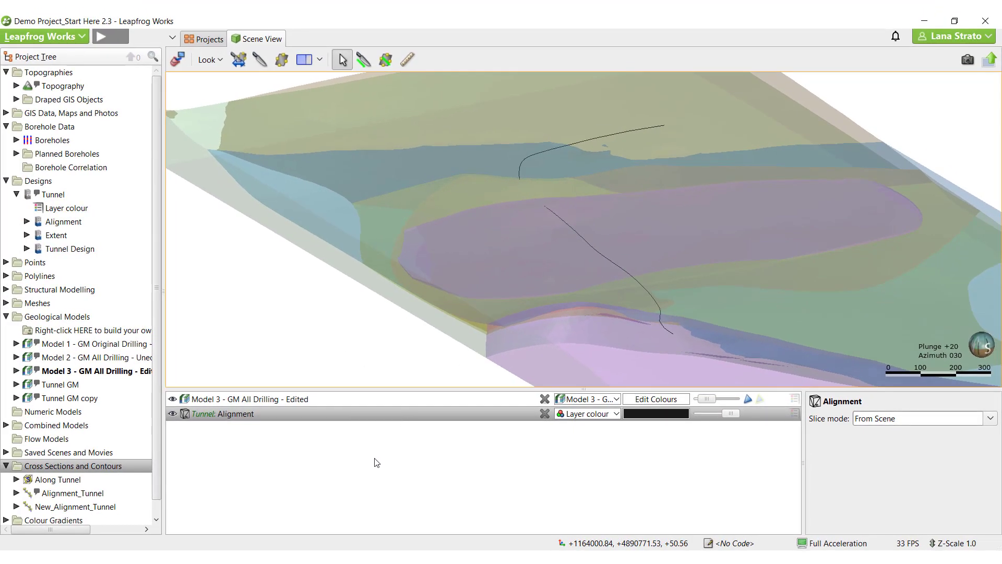
{"action": "left_click_drag", "start_coordinate": [91, 509], "coordinate": [505, 257]}
{"action": "mouse_move", "coordinate": [728, 268]}
{"action": "left_mouse_down"}
{"action": "mouse_move", "coordinate": [701, 286]}
{"action": "mouse_move", "coordinate": [630, 289]}
{"action": "mouse_move", "coordinate": [556, 259]}
{"action": "mouse_move", "coordinate": [649, 259]}
{"action": "mouse_move", "coordinate": [735, 280]}
{"action": "left_mouse_up"}
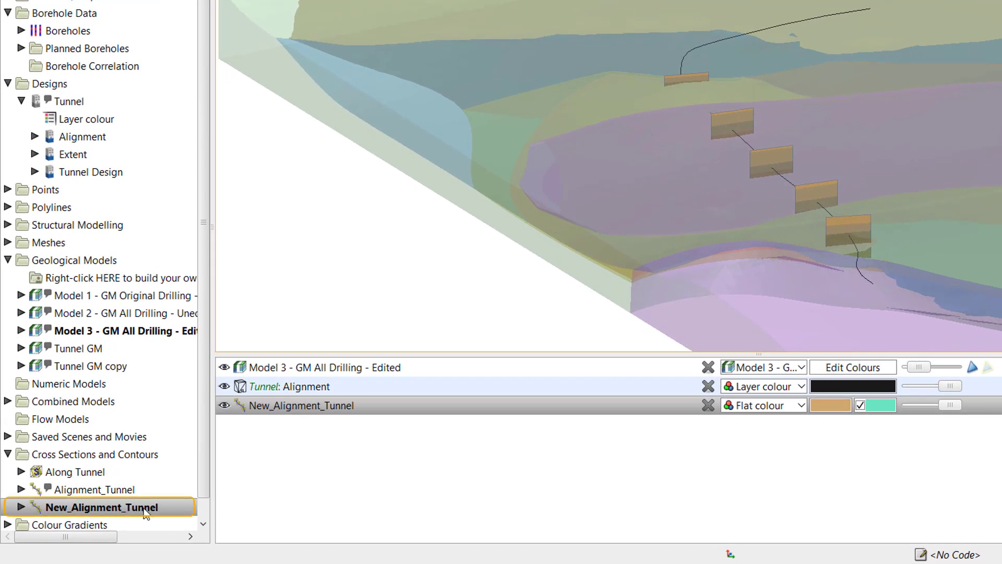
{"action": "right_click", "coordinate": [144, 510]}
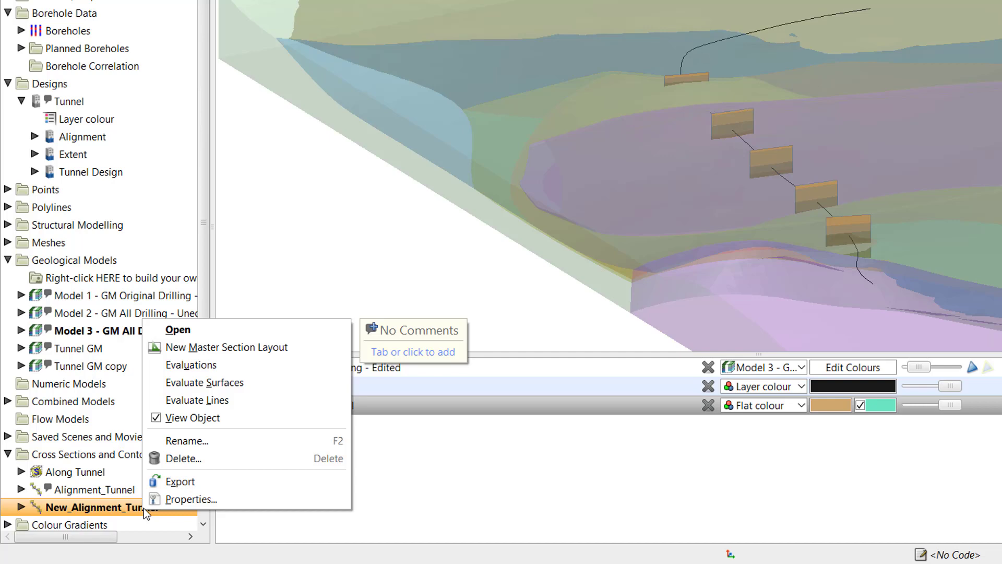
Evaluate Model 3 - GM All Drilling - Edited on the sections and colour them by Model 3.
{"action": "left_click", "coordinate": [205, 364]}
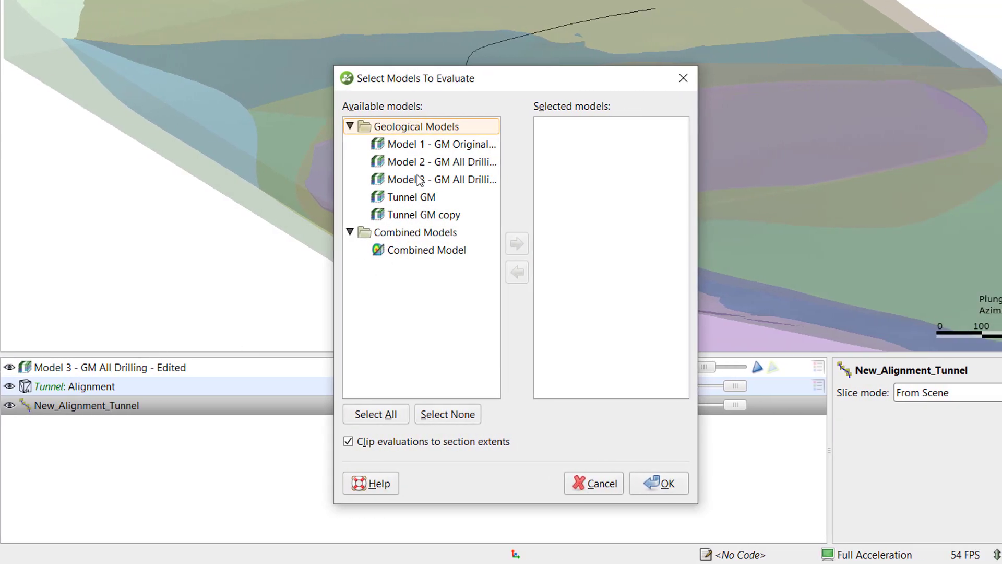
{"action": "left_click_drag", "start_coordinate": [420, 180], "coordinate": [609, 258]}
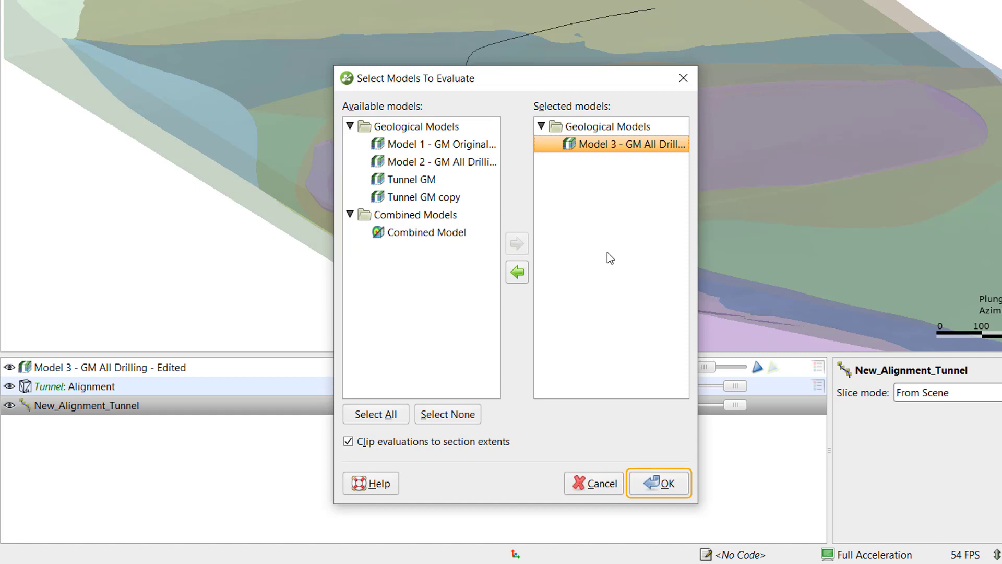
{"action": "left_click", "coordinate": [658, 483]}
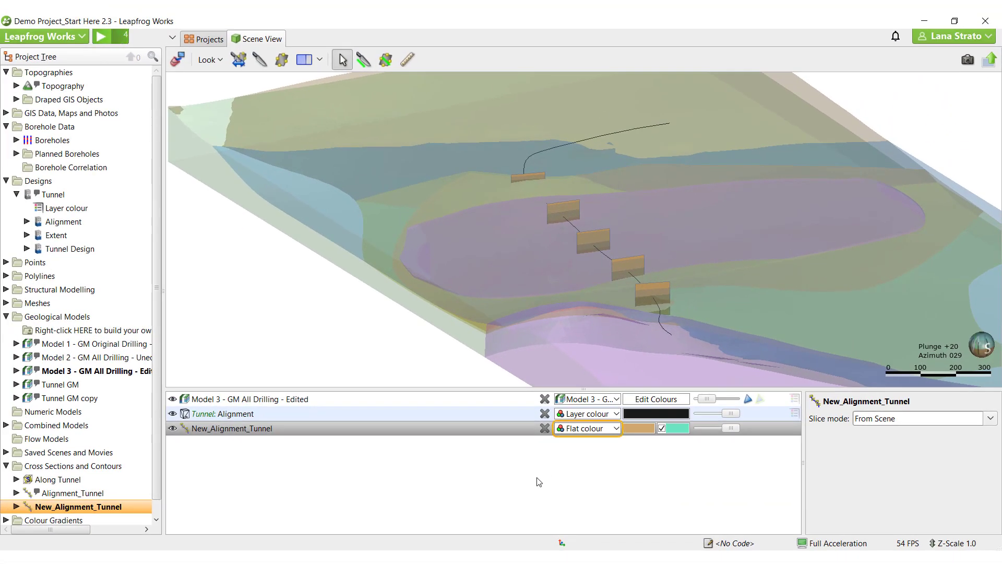
{"action": "left_click", "coordinate": [602, 431]}
{"action": "left_click", "coordinate": [605, 459]}
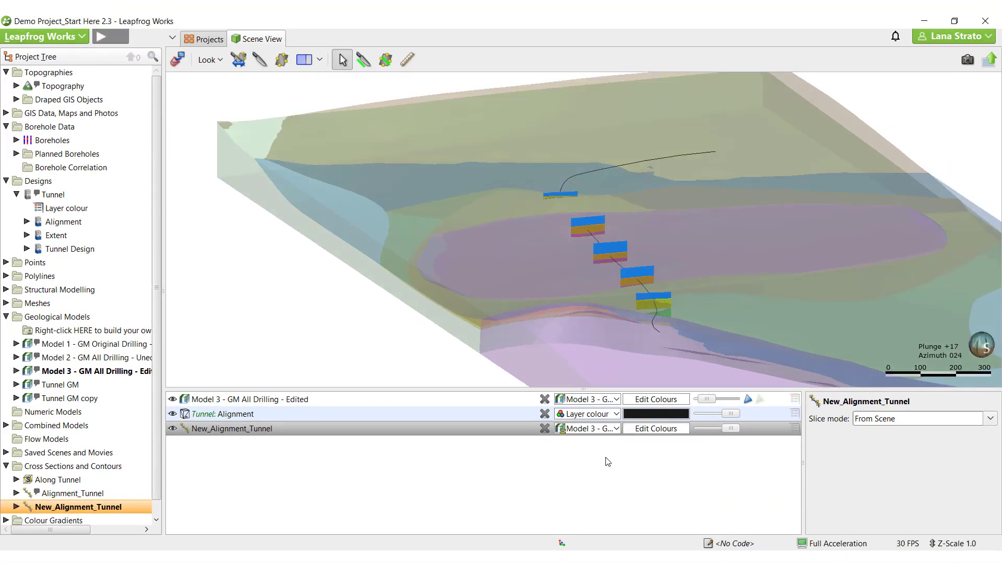
{"action": "scroll", "coordinate": [684, 287], "scroll_direction": "up", "scroll_amount": 5}
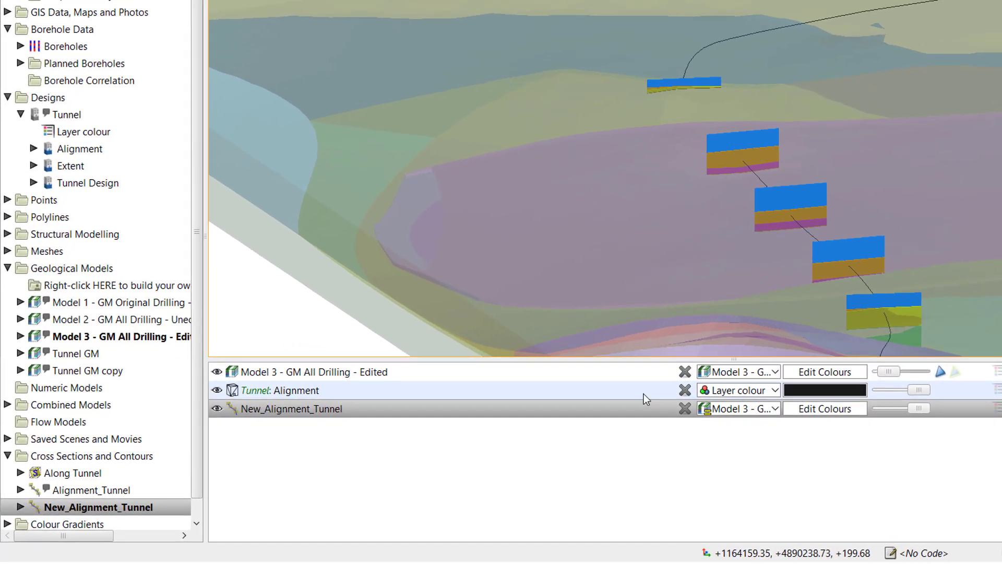
Evaluate the Tunnel Design surface on the New_Alignment_Tunnel sections.
{"action": "right_click", "coordinate": [157, 504]}
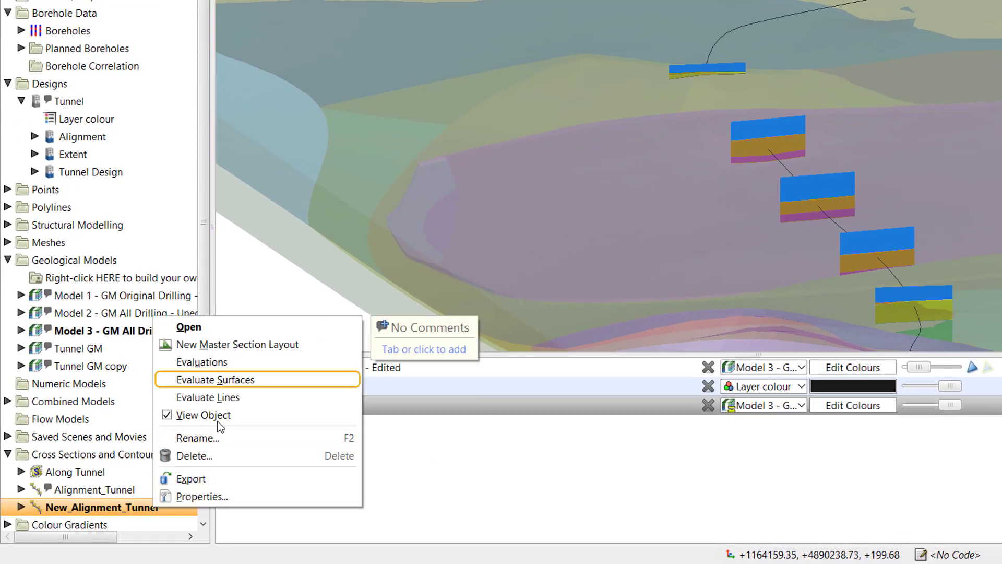
{"action": "left_click", "coordinate": [249, 379]}
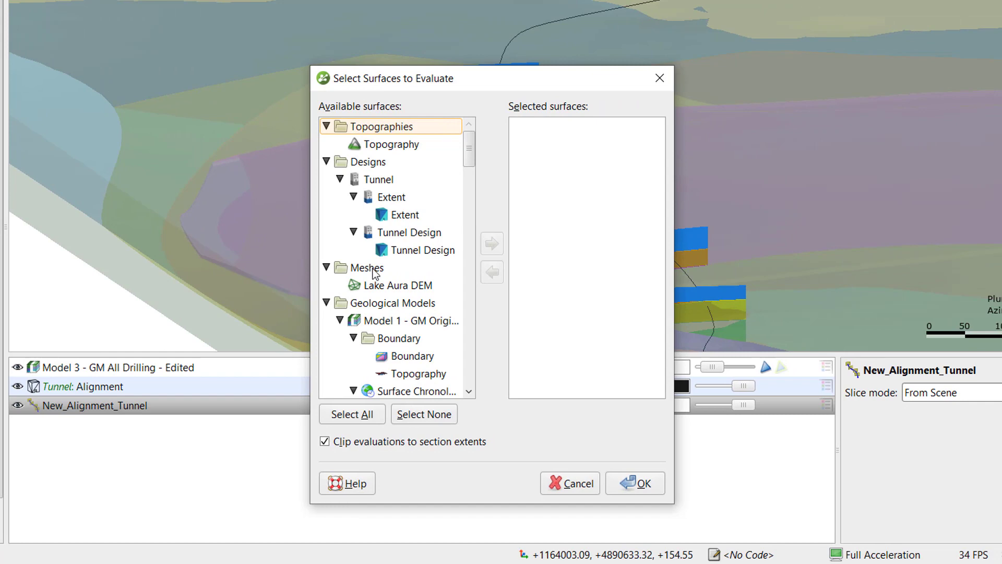
{"action": "left_click_drag", "start_coordinate": [413, 250], "coordinate": [574, 245]}
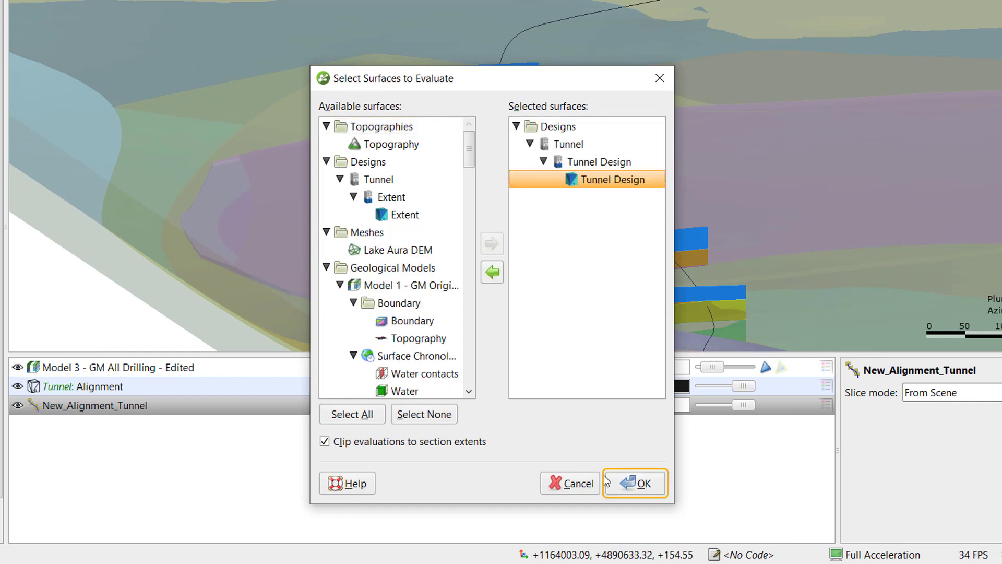
{"action": "left_click", "coordinate": [628, 484]}
Evaluate the tunnel Alignment line on the New_Alignment_Tunnel sections.
{"action": "right_click", "coordinate": [131, 506]}
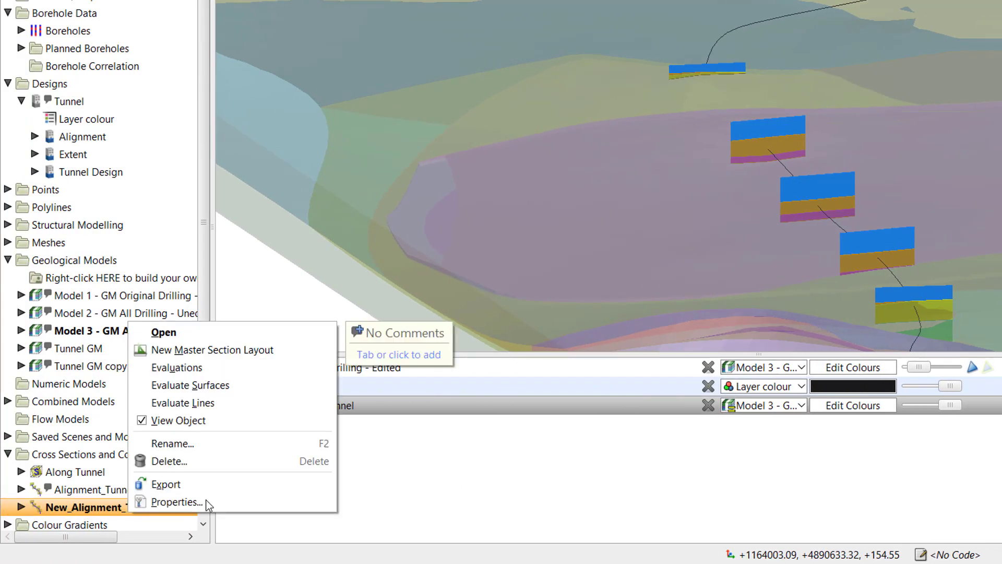
{"action": "left_click", "coordinate": [253, 403]}
{"action": "scroll", "coordinate": [447, 311], "scroll_direction": "down", "scroll_amount": 2}
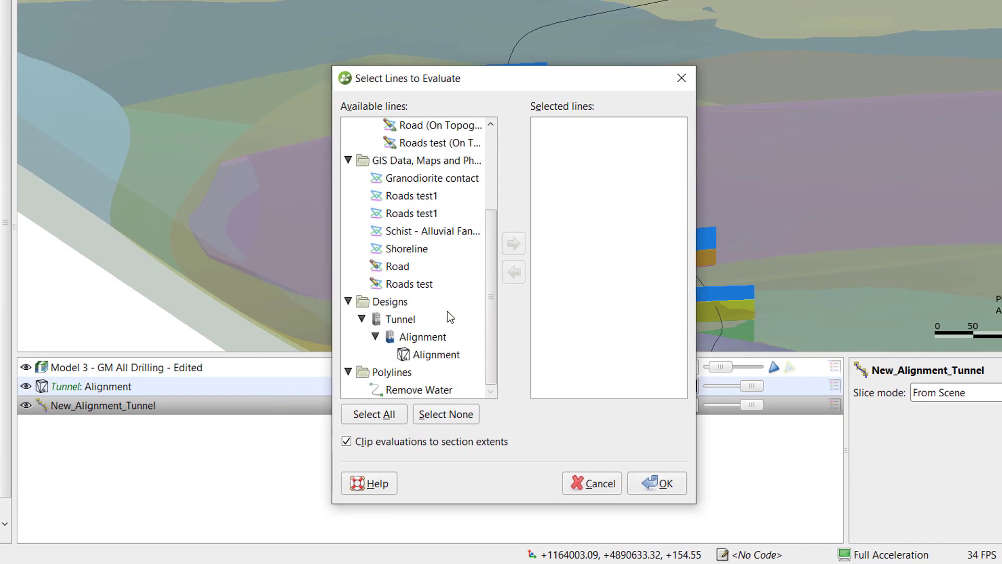
{"action": "left_click_drag", "start_coordinate": [450, 359], "coordinate": [602, 329]}
{"action": "left_click", "coordinate": [656, 484]}
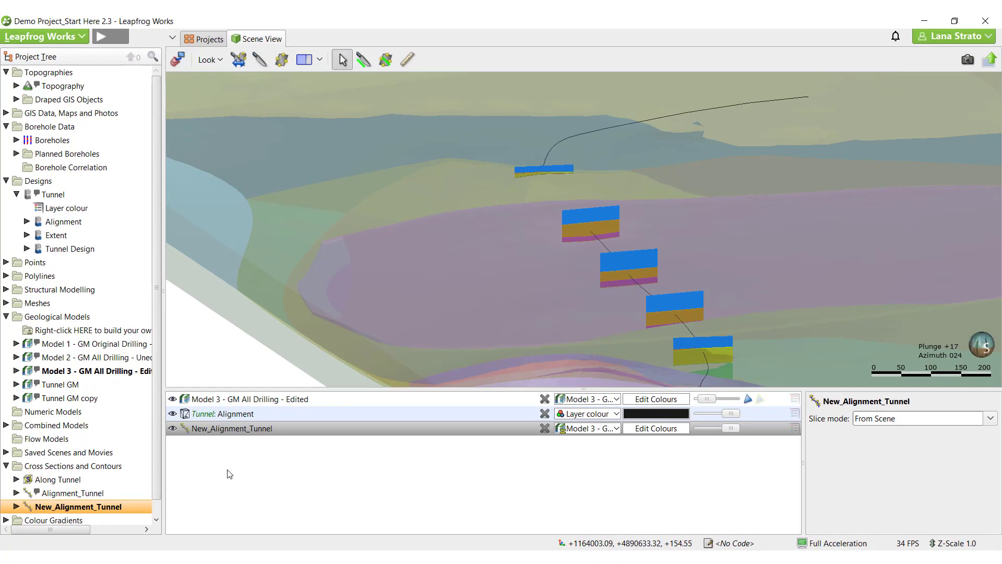
Create a New Master Section Layout from the New_Alignment_Tunnel alignment in the Project Tree.
{"action": "scroll", "coordinate": [142, 475], "scroll_direction": "down", "scroll_amount": 1}
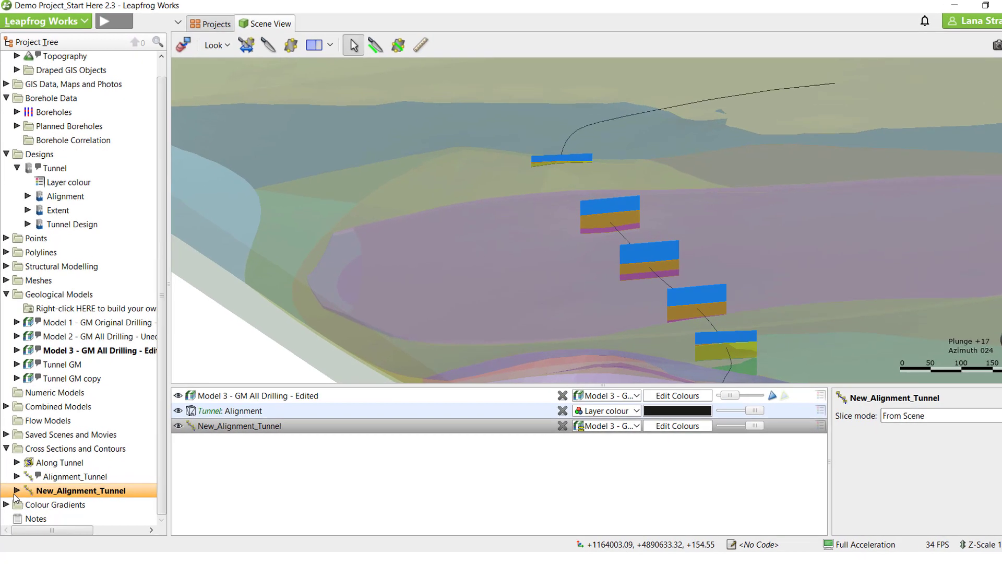
{"action": "left_click", "coordinate": [16, 491]}
{"action": "scroll", "coordinate": [134, 481], "scroll_direction": "down", "scroll_amount": 3}
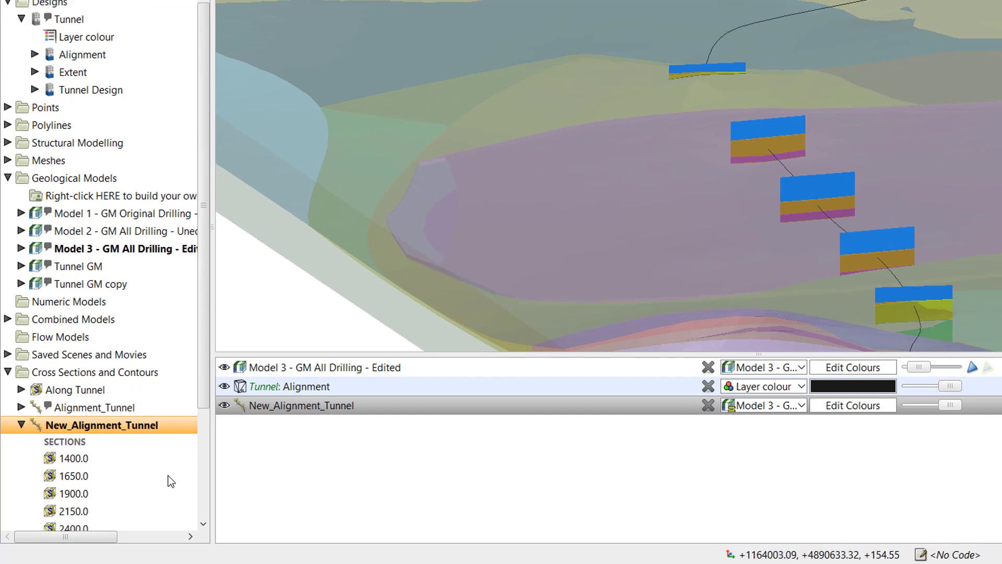
{"action": "scroll", "coordinate": [173, 479], "scroll_direction": "down", "scroll_amount": 1}
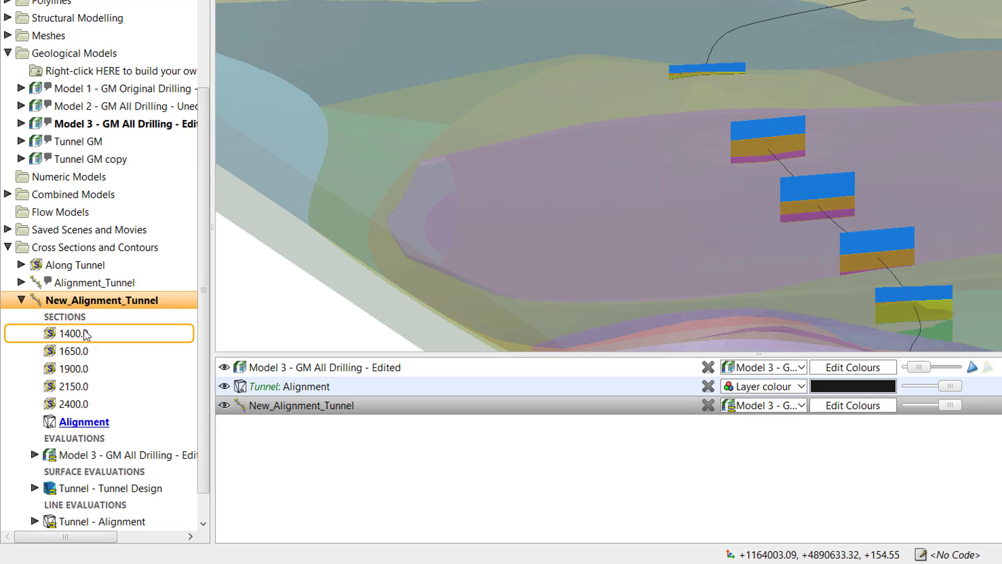
{"action": "right_click", "coordinate": [92, 334]}
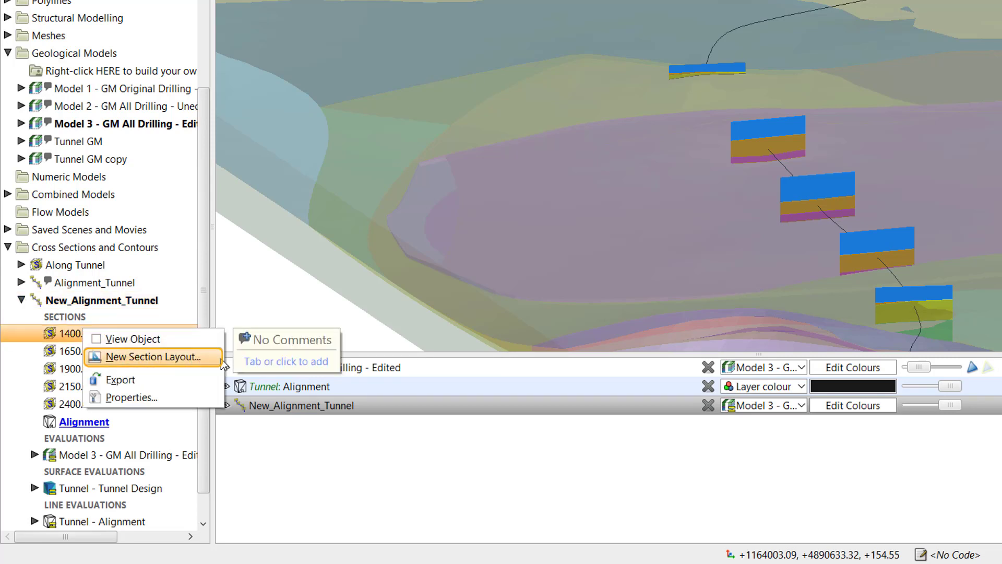
{"action": "left_click", "coordinate": [263, 428]}
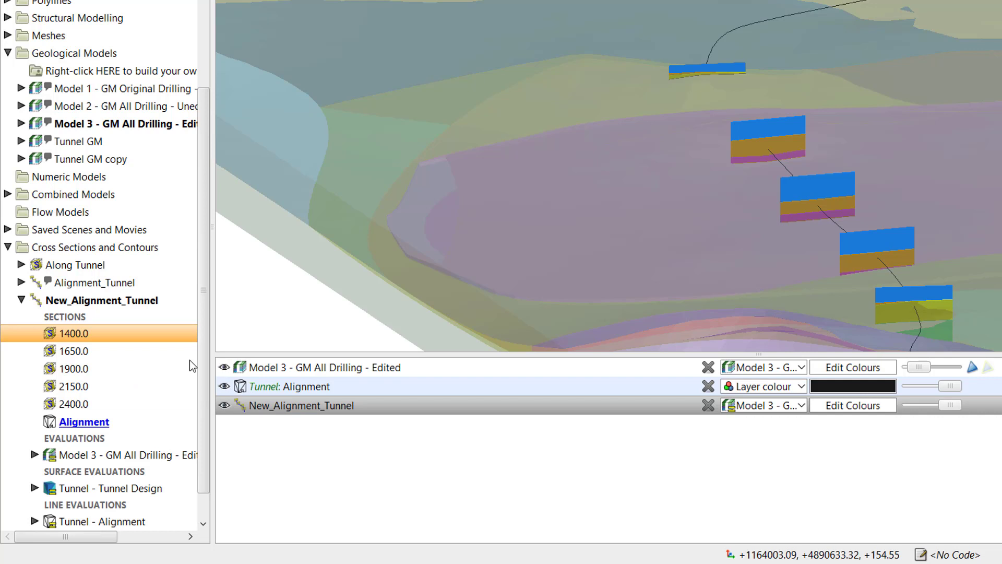
{"action": "left_click", "coordinate": [131, 306]}
{"action": "right_click", "coordinate": [130, 305]}
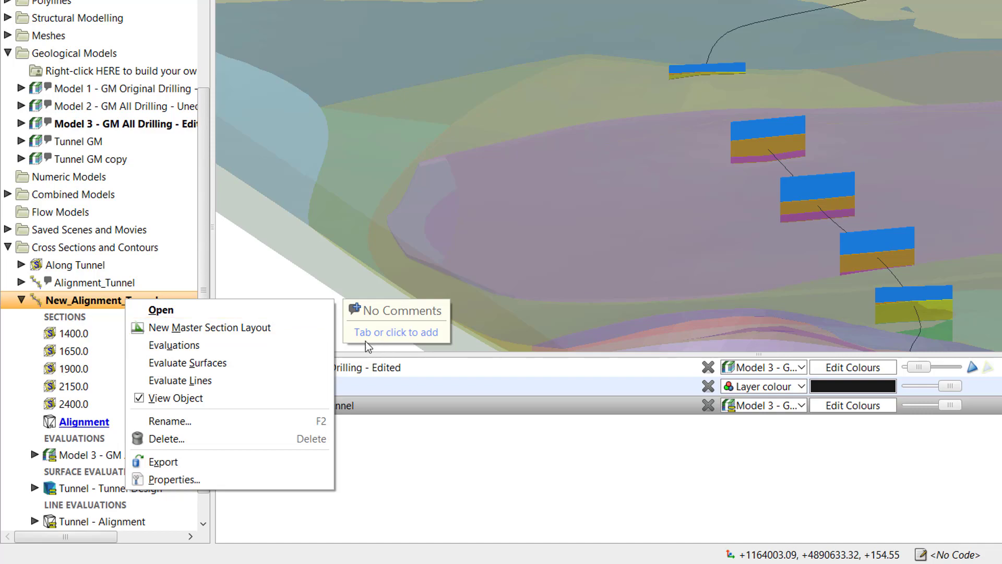
{"action": "left_click", "coordinate": [289, 325]}
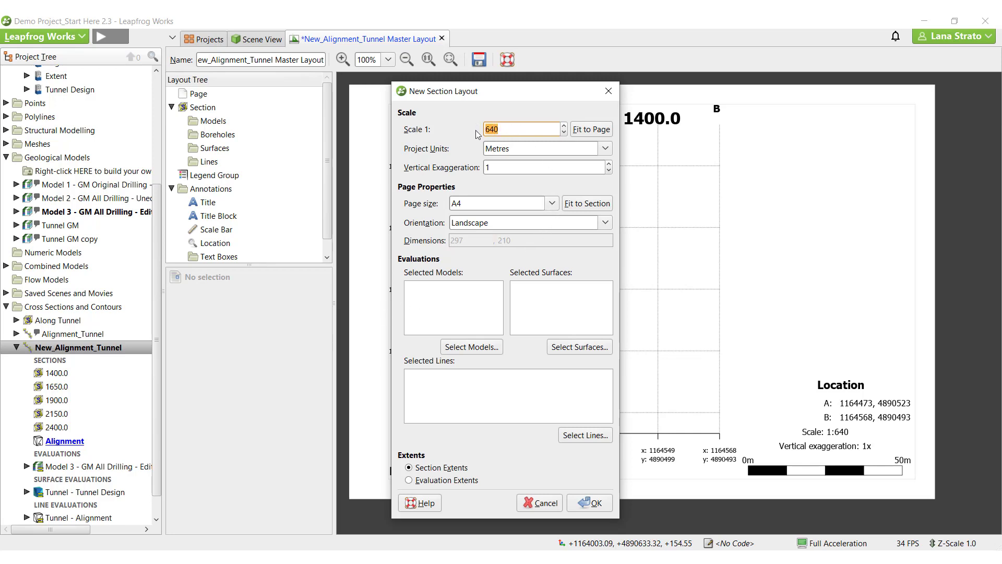
Set the layout scale to 1:500 and the page size to A3.
{"action": "type", "text": "500"}
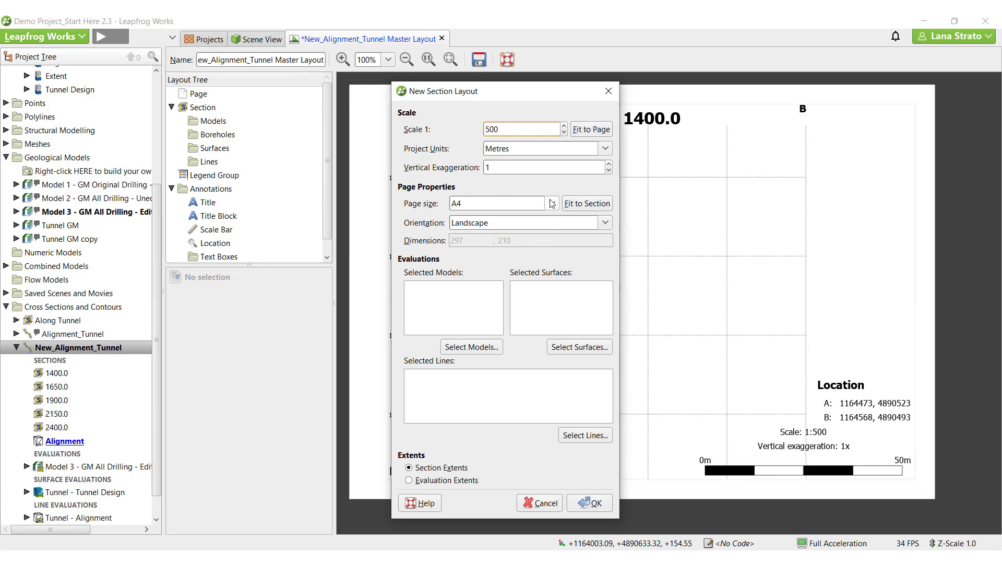
{"action": "left_click", "coordinate": [551, 204]}
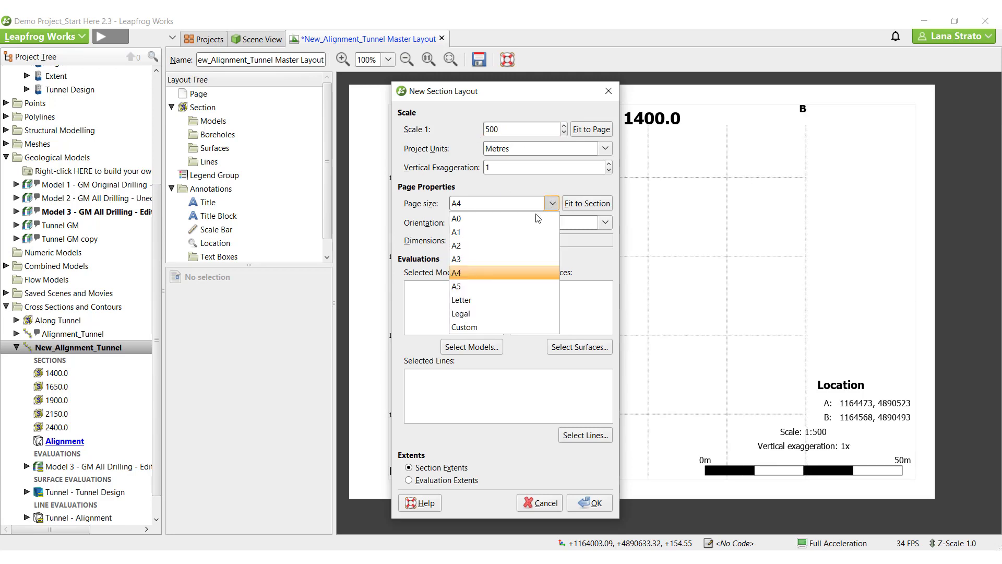
{"action": "left_click", "coordinate": [506, 253]}
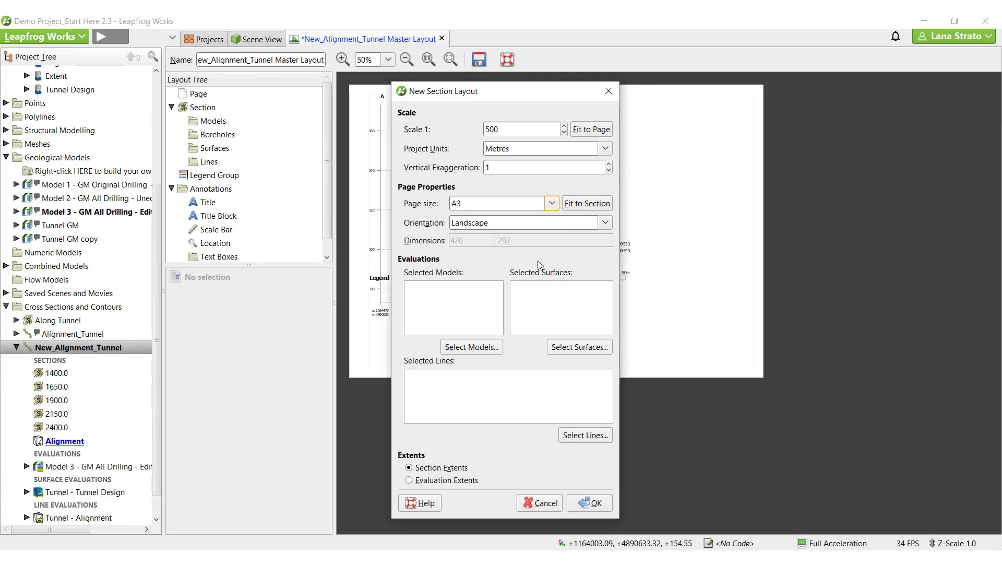
Evaluate Model 3, the Tunnel Design surface and the Tunnel Alignment line, and create the layout.
{"action": "left_click", "coordinate": [471, 347]}
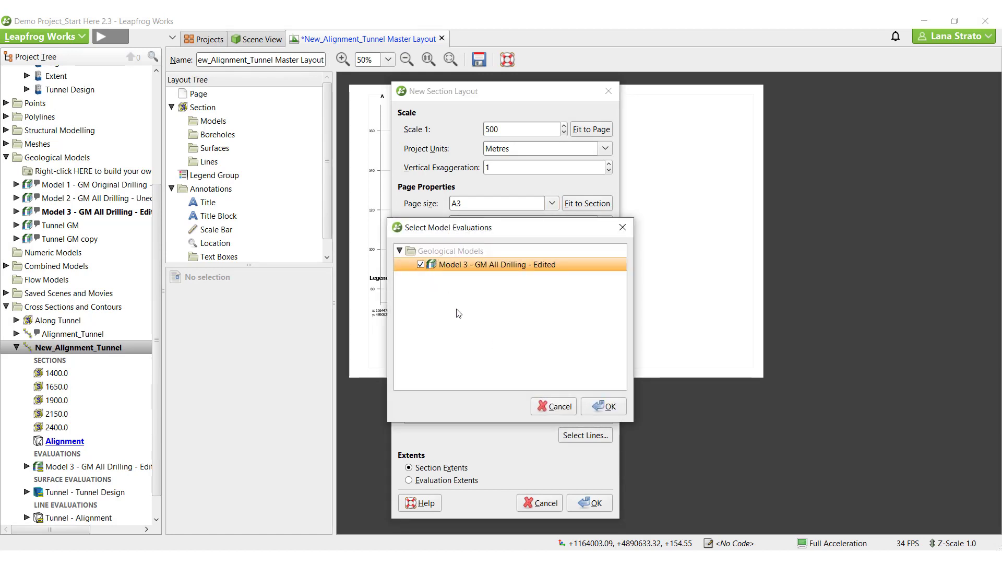
{"action": "left_click", "coordinate": [604, 406]}
{"action": "left_click", "coordinate": [576, 347]}
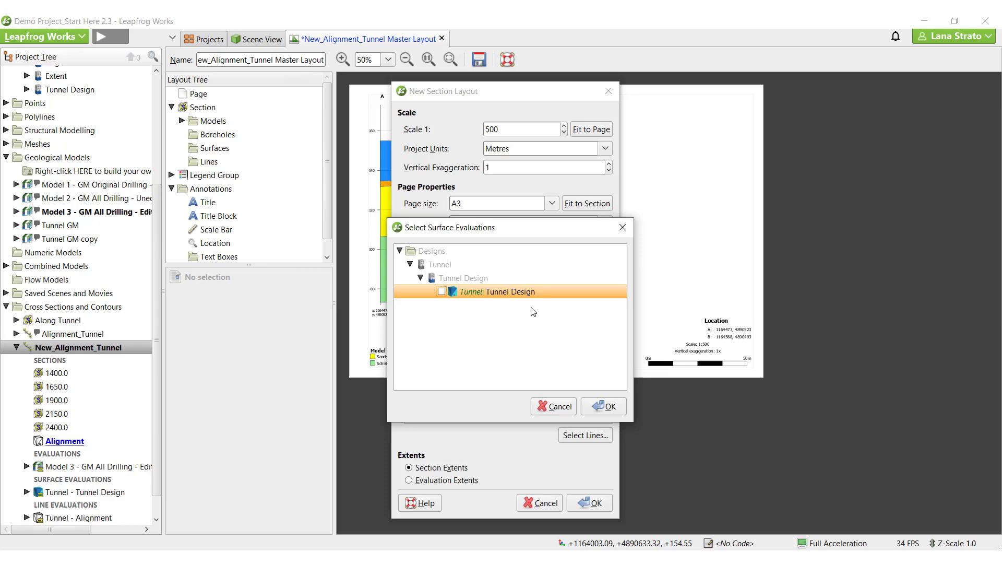
{"action": "left_click", "coordinate": [442, 291]}
{"action": "left_click", "coordinate": [611, 406]}
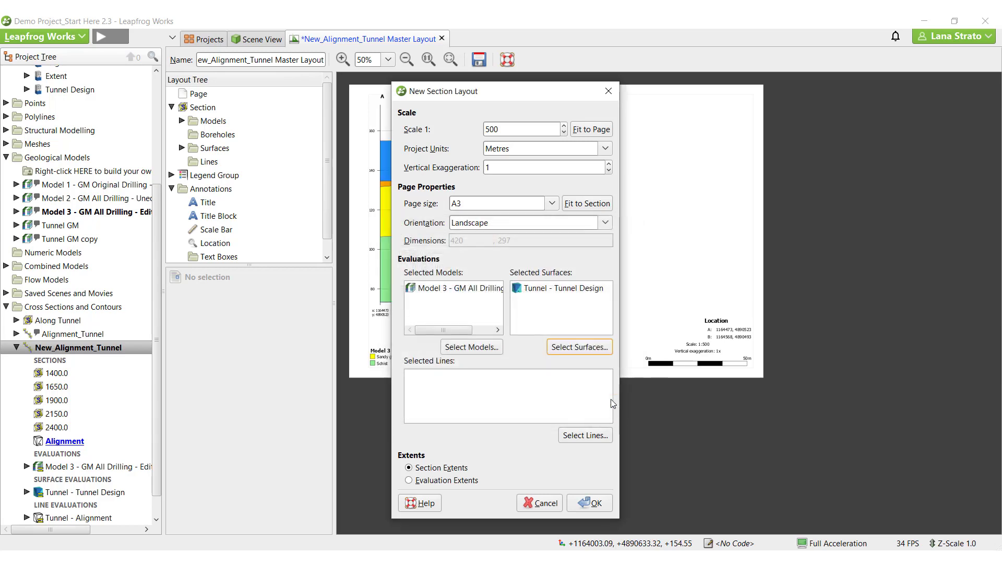
{"action": "left_click", "coordinate": [578, 436]}
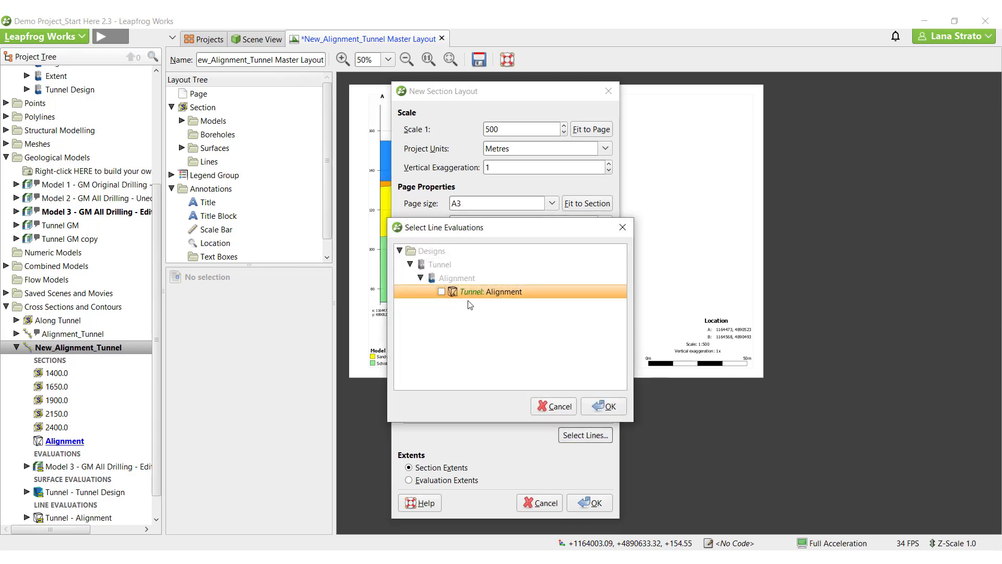
{"action": "left_click", "coordinate": [441, 291]}
{"action": "left_click", "coordinate": [590, 408]}
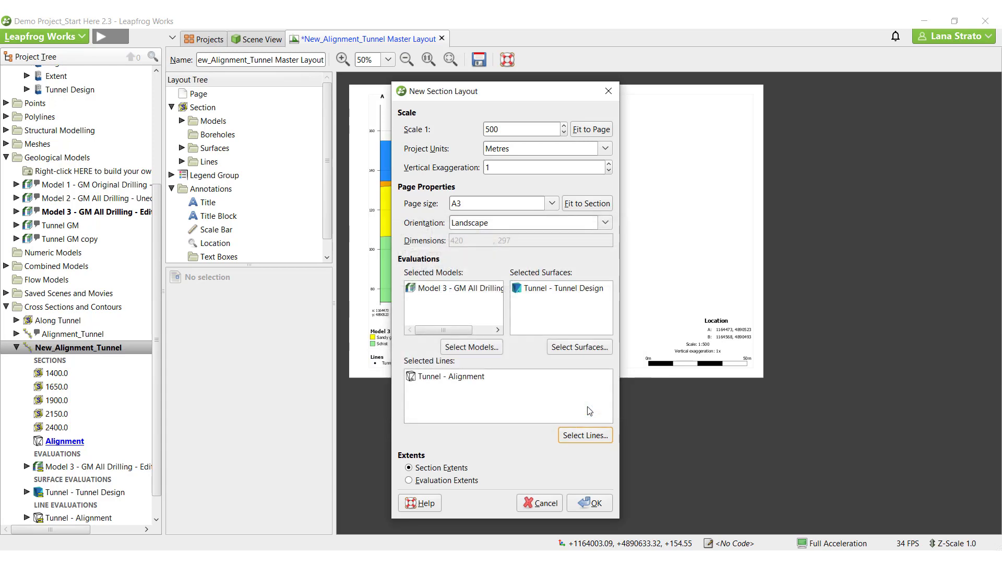
{"action": "left_click", "coordinate": [585, 504]}
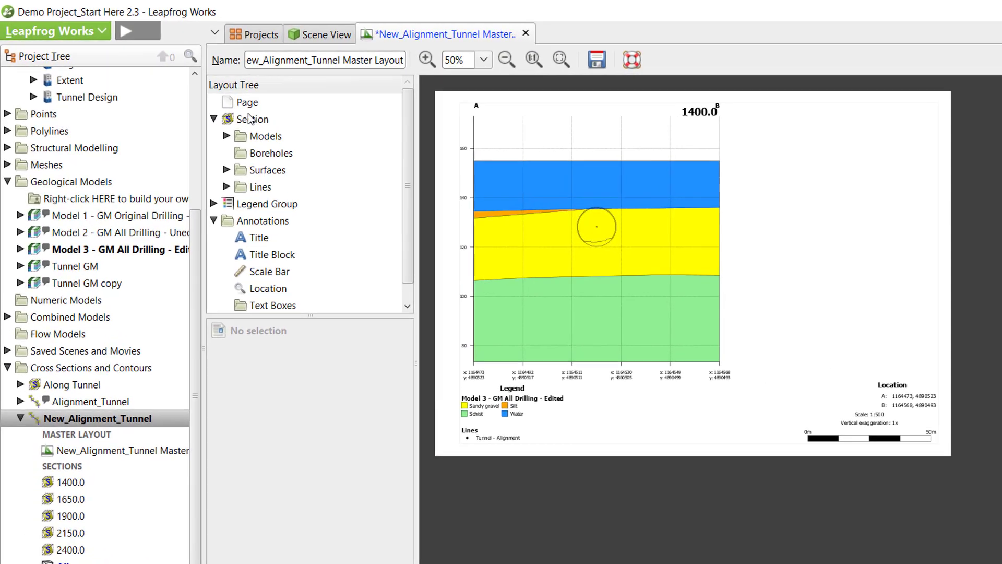
Review the A3 page settings, then show the properties of section 1400.0.
{"action": "left_click", "coordinate": [257, 105]}
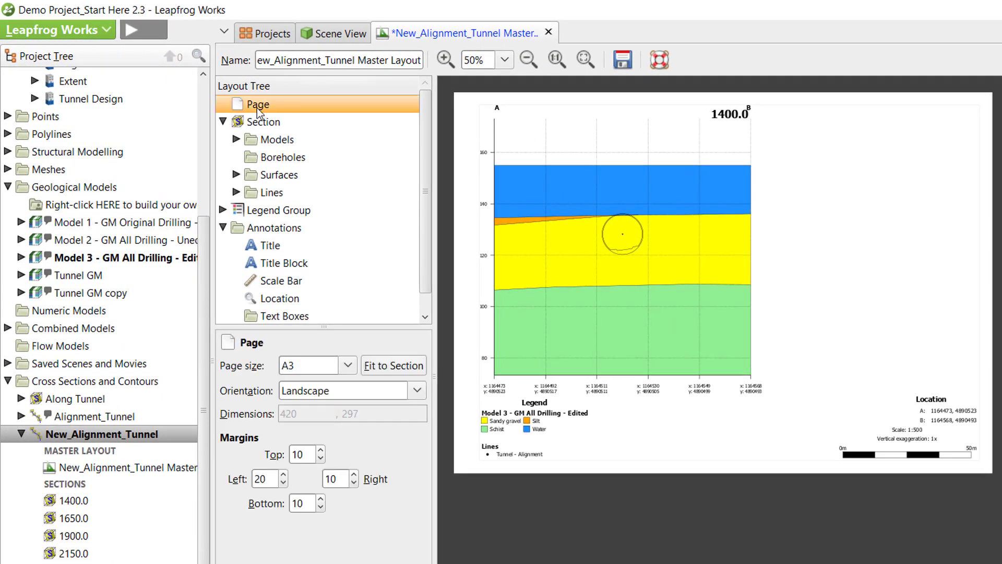
{"action": "left_click", "coordinate": [281, 124]}
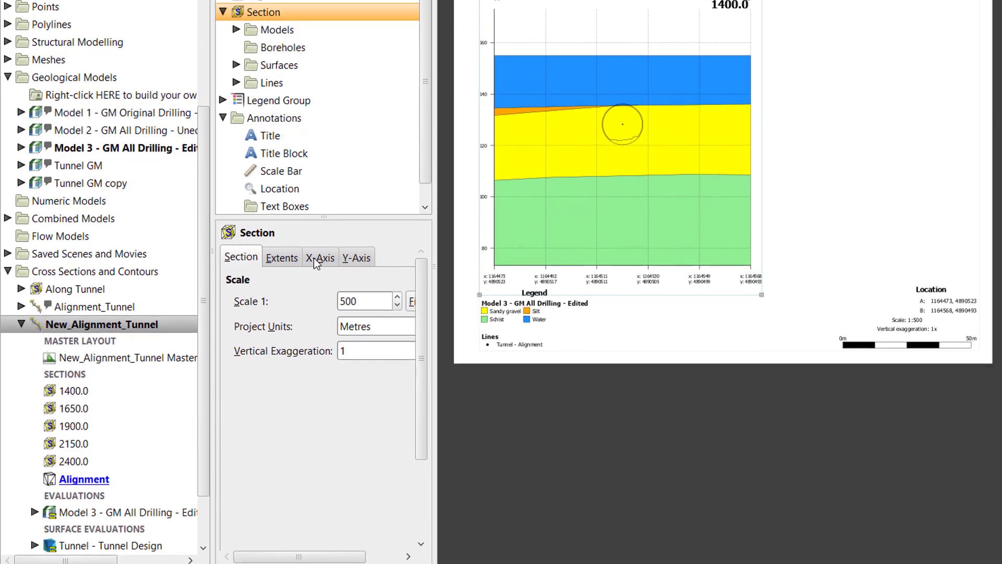
{"action": "left_click", "coordinate": [320, 367]}
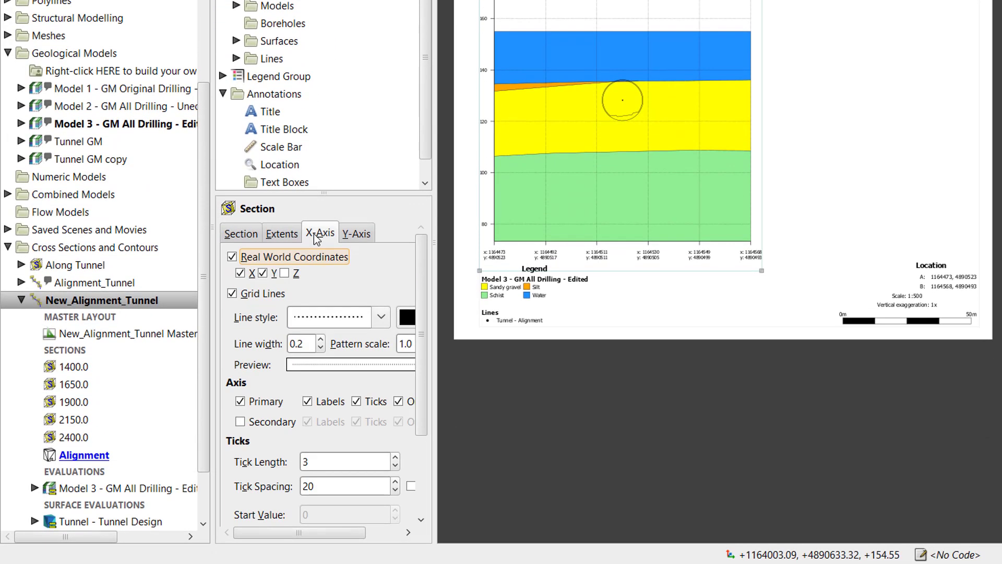
{"action": "left_click", "coordinate": [344, 237]}
{"action": "left_click", "coordinate": [319, 237]}
{"action": "left_click", "coordinate": [232, 257]}
{"action": "scroll", "coordinate": [296, 374], "scroll_direction": "down", "scroll_amount": 1}
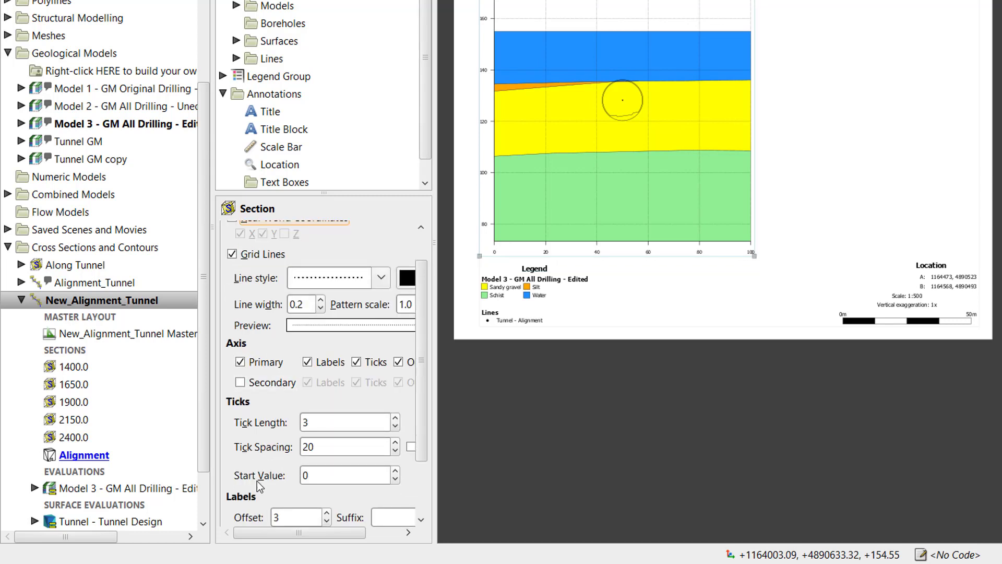
{"action": "scroll", "coordinate": [238, 375], "scroll_direction": "up", "scroll_amount": 1}
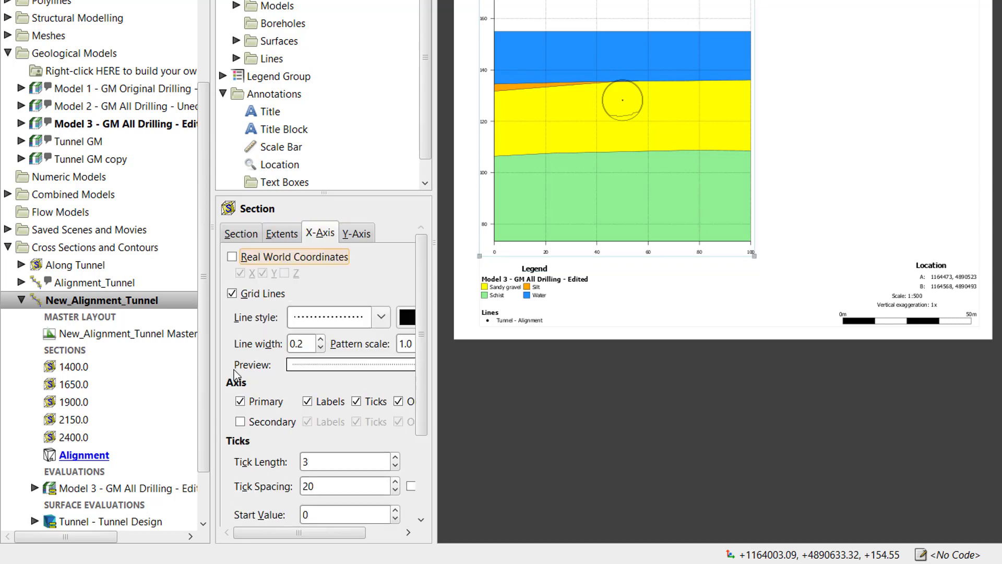
{"action": "left_click", "coordinate": [231, 257]}
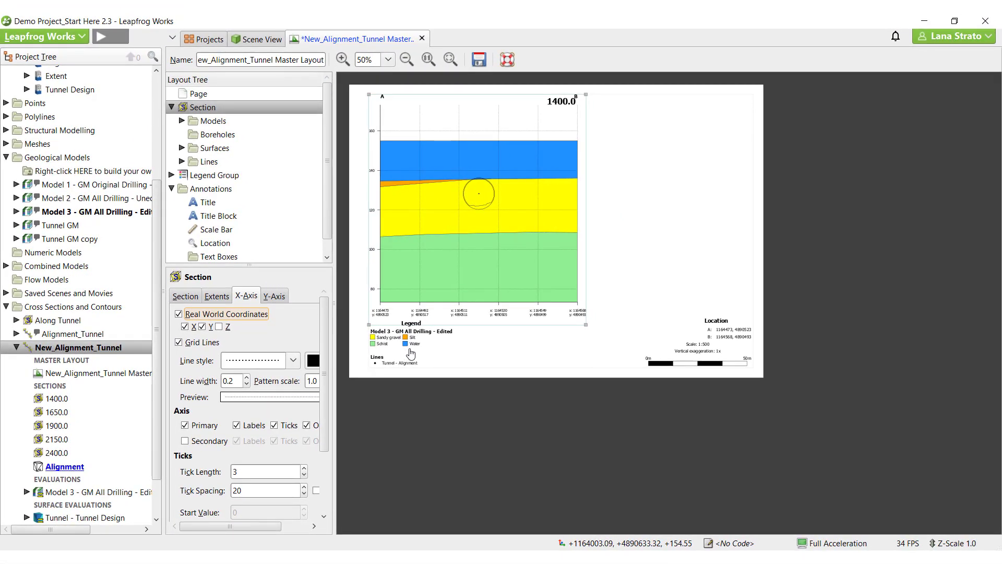
Move the legend to the right of the section and zoom the page preview to 75%.
{"action": "left_click", "coordinate": [453, 346]}
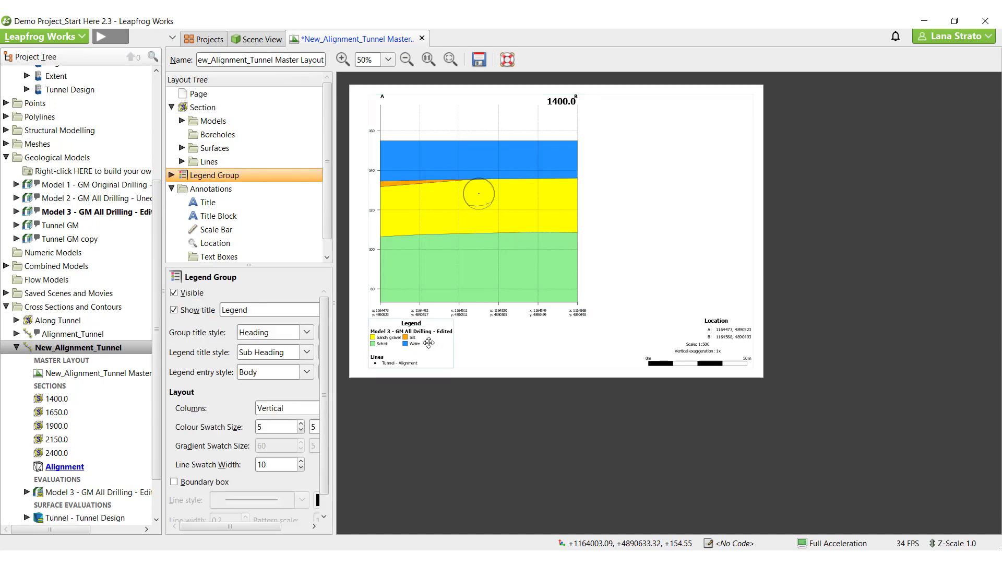
{"action": "left_click_drag", "start_coordinate": [436, 346], "coordinate": [726, 261]}
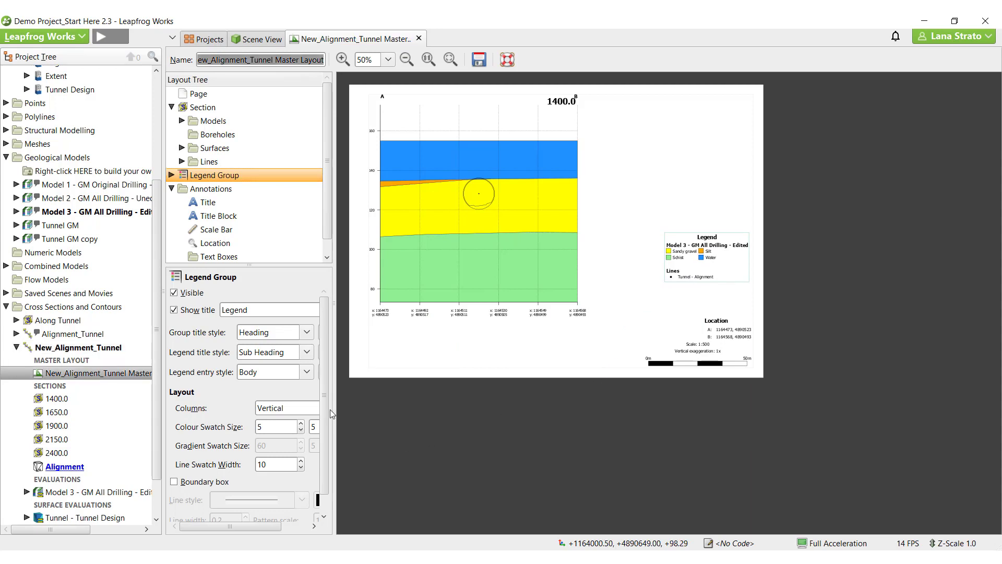
{"action": "left_click", "coordinate": [342, 59]}
Give the Schist output volume of Model 3 a dark green fill colour.
{"action": "left_click", "coordinate": [182, 121]}
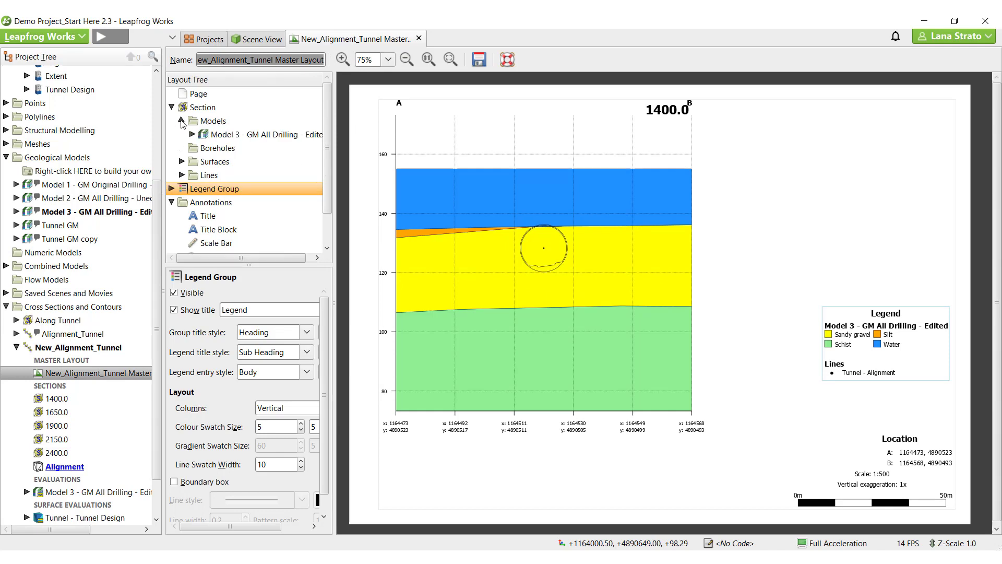
{"action": "left_click", "coordinate": [193, 135]}
{"action": "left_click", "coordinate": [203, 162]}
{"action": "left_click", "coordinate": [239, 188]}
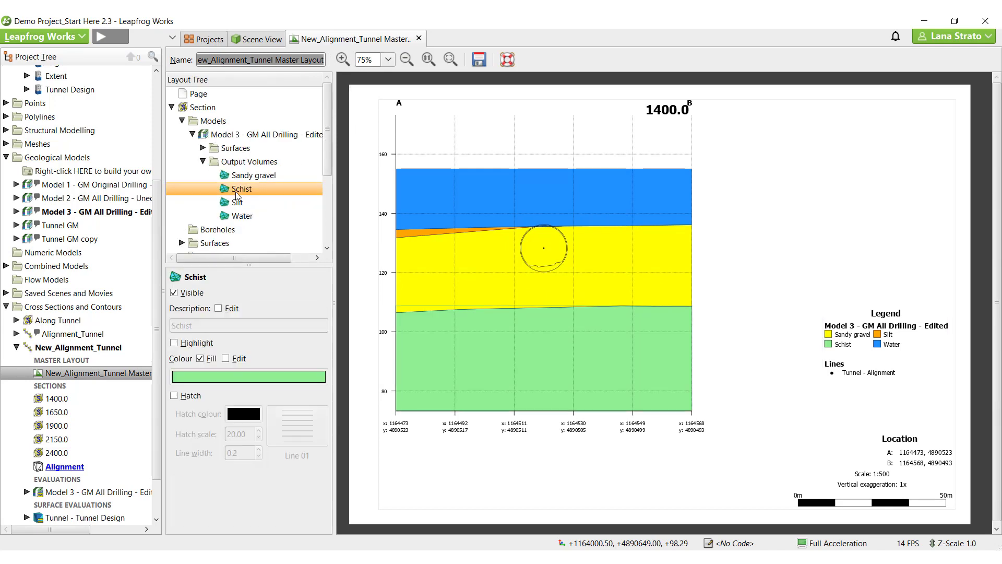
{"action": "left_click", "coordinate": [174, 293]}
{"action": "left_click", "coordinate": [174, 293]}
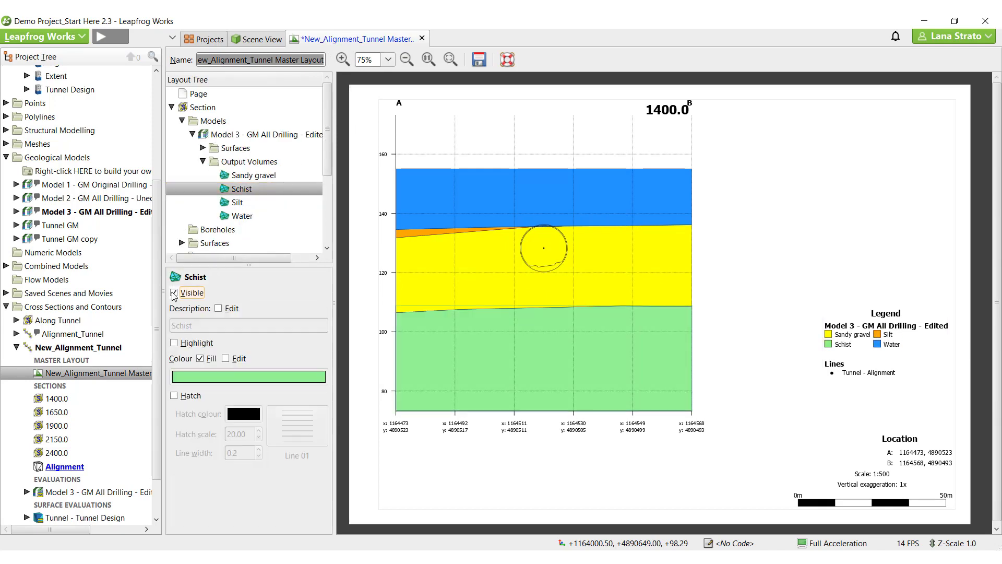
{"action": "left_click", "coordinate": [225, 358]}
{"action": "left_click", "coordinate": [302, 379]}
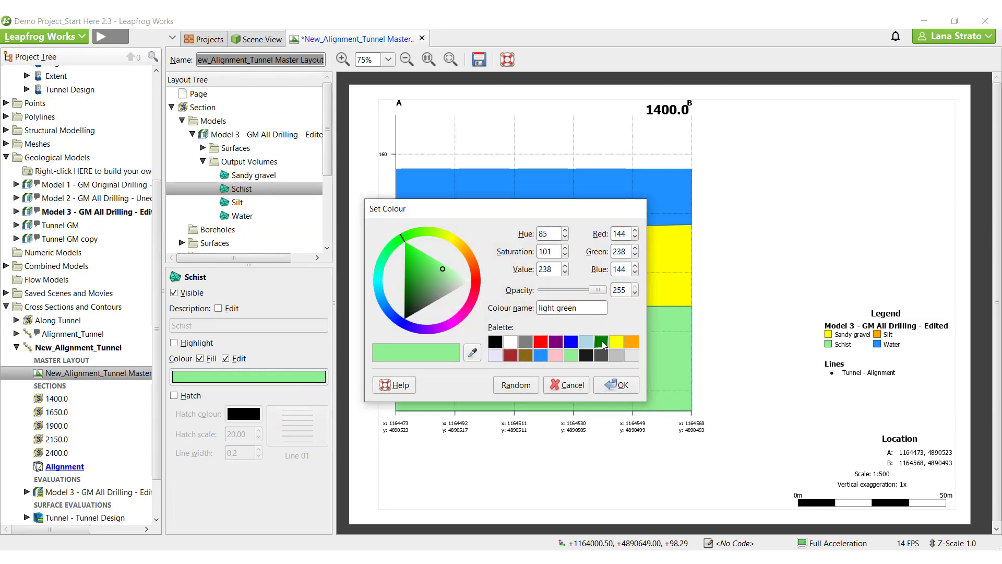
{"action": "left_click", "coordinate": [601, 341]}
{"action": "left_click", "coordinate": [621, 384]}
Hatch the Schist unit with the Schist pattern and make its legend description editable.
{"action": "left_click", "coordinate": [173, 395]}
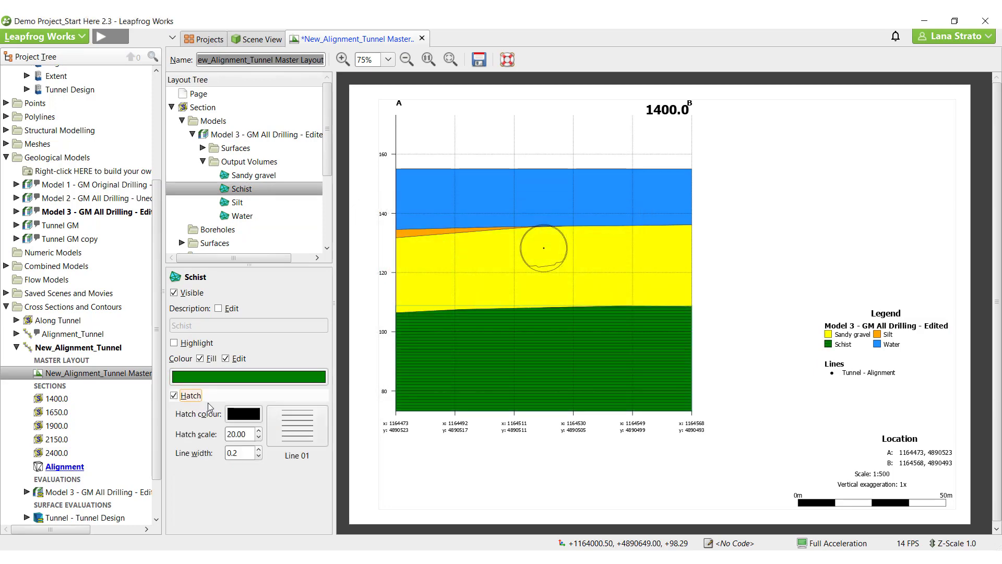
{"action": "left_click", "coordinate": [297, 425]}
{"action": "left_click", "coordinate": [381, 200]}
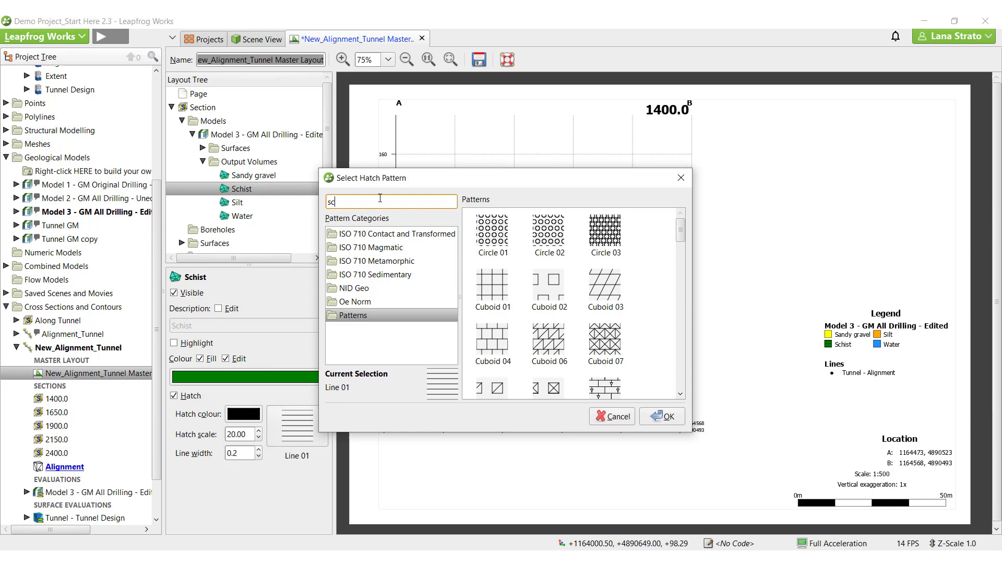
{"action": "type", "text": "hist"}
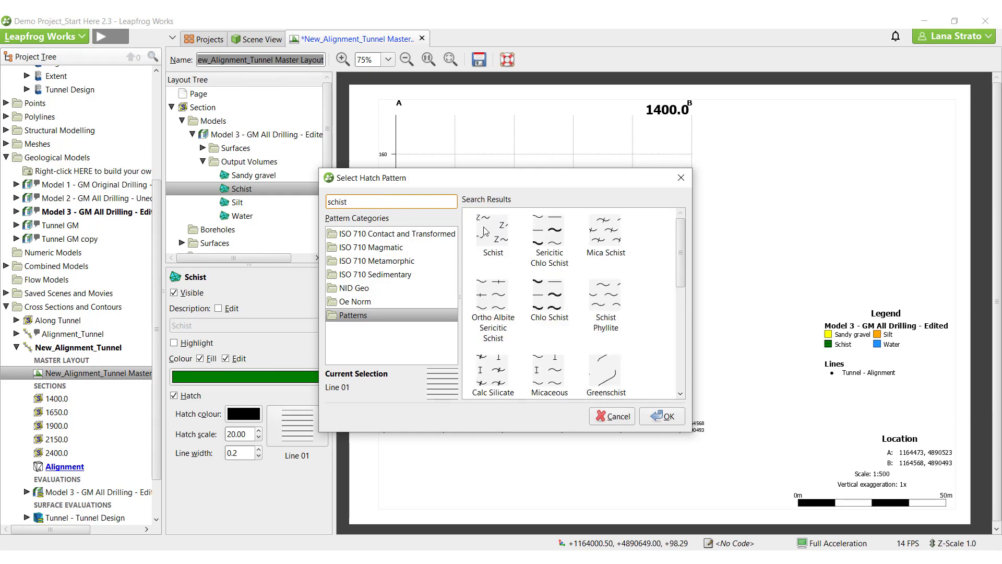
{"action": "left_click", "coordinate": [484, 231]}
{"action": "left_click", "coordinate": [662, 416]}
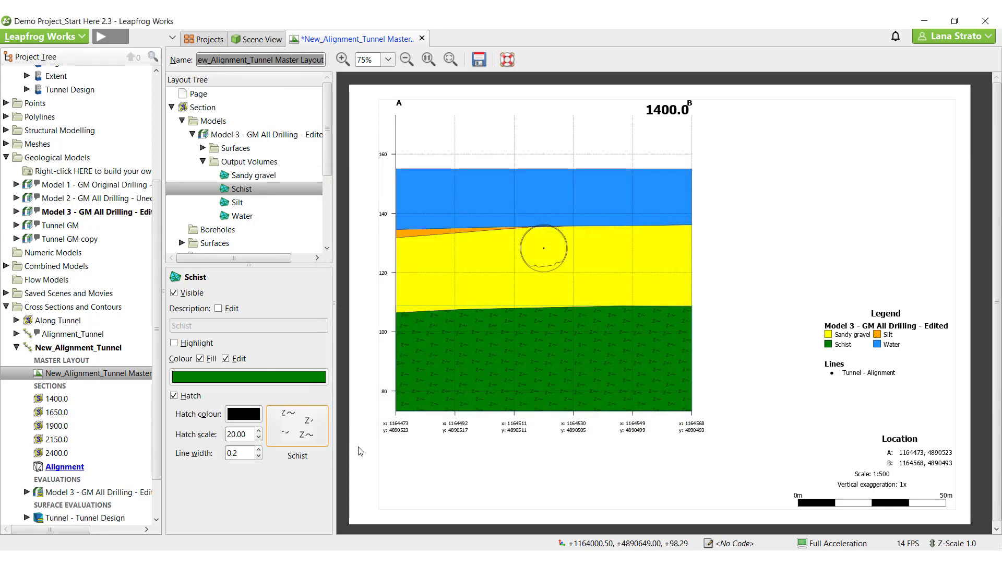
{"action": "left_click", "coordinate": [218, 308]}
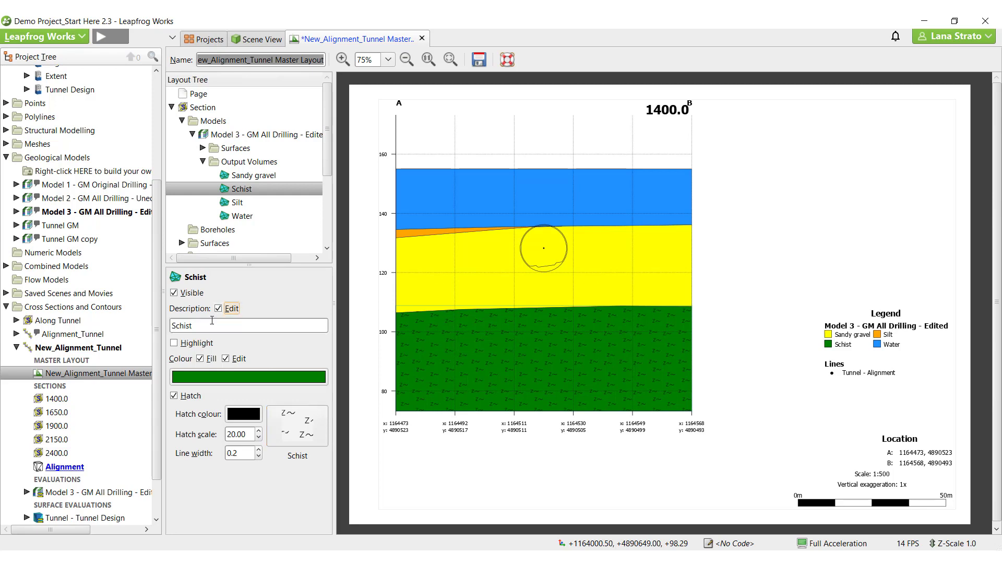
{"action": "left_click", "coordinate": [173, 326]}
Finish the 'Mica Schist' label; dash the Sandy gravel | Schist contact with size-9 markers every third occurrence.
{"action": "type", "text": "Mica"}
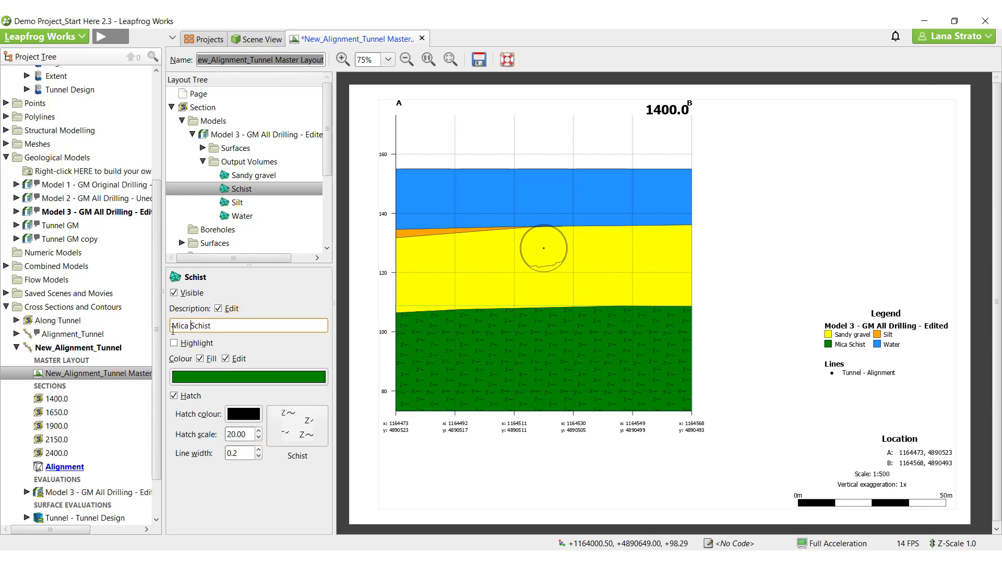
{"action": "left_click", "coordinate": [203, 124]}
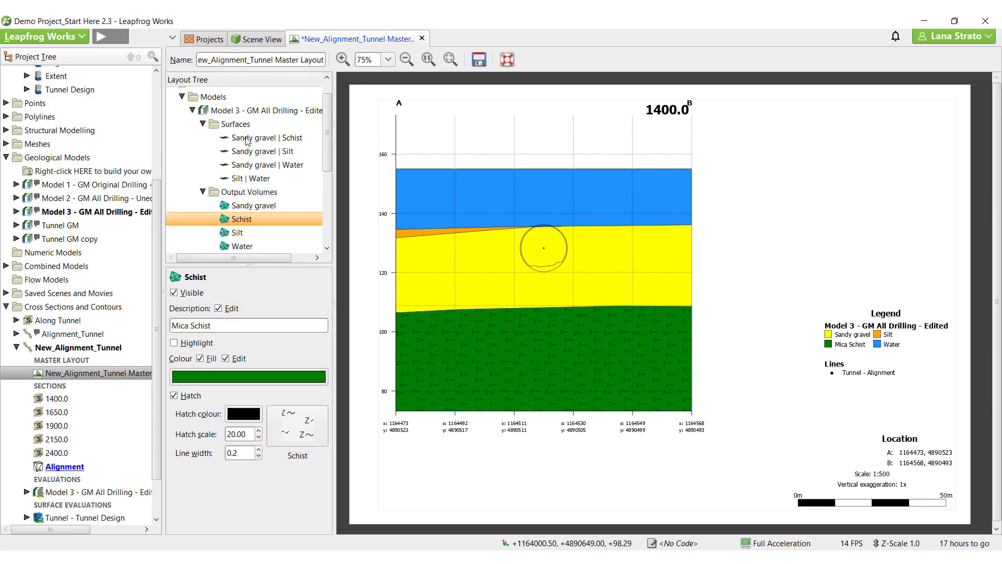
{"action": "left_click", "coordinate": [254, 137]}
{"action": "left_click", "coordinate": [174, 359]}
{"action": "left_click", "coordinate": [174, 416]}
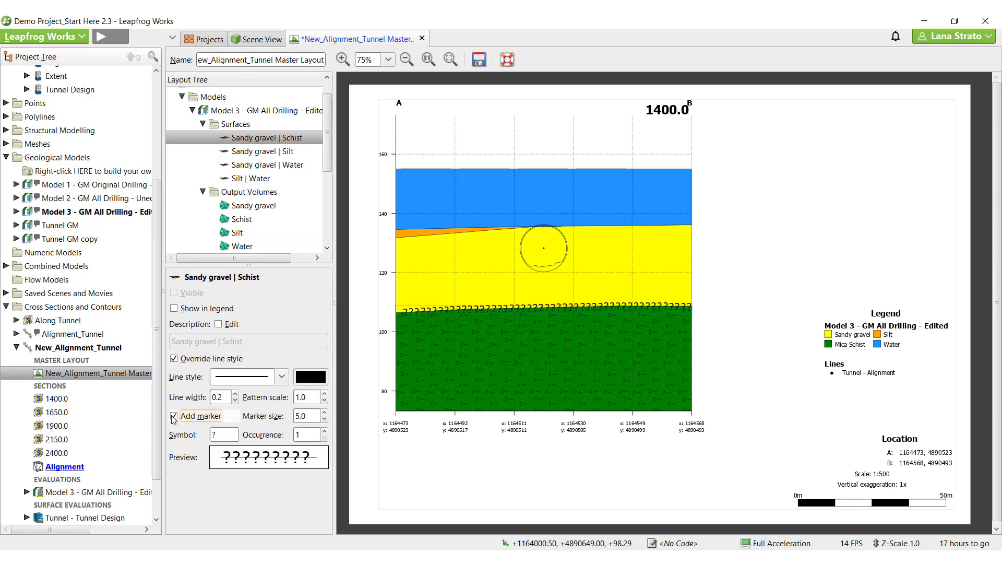
{"action": "left_click", "coordinate": [325, 432]}
{"action": "left_click", "coordinate": [324, 432]}
{"action": "left_click", "coordinate": [325, 412]}
{"action": "left_click", "coordinate": [325, 413]}
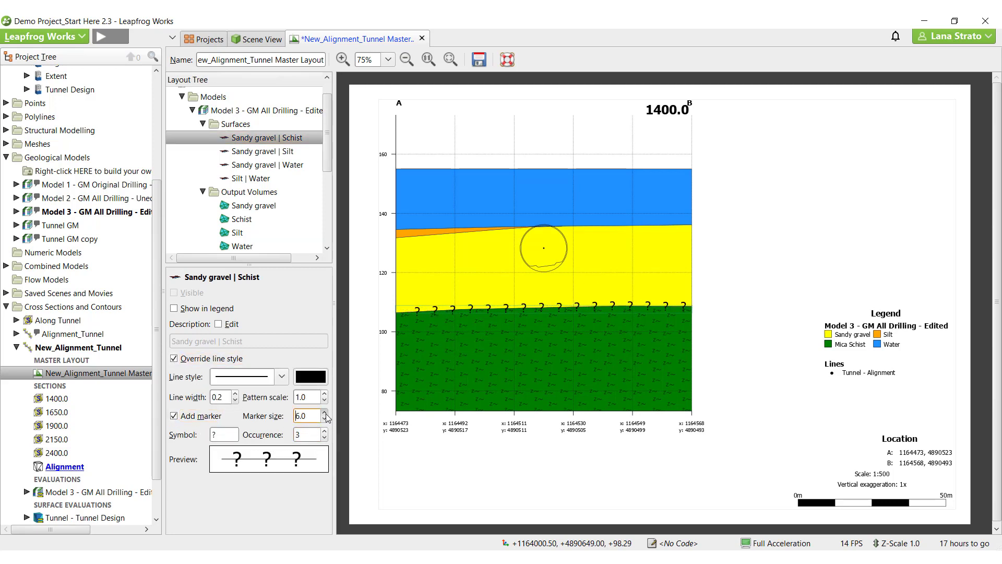
{"action": "left_click", "coordinate": [324, 413]}
{"action": "left_click", "coordinate": [324, 412]}
{"action": "left_click", "coordinate": [282, 378]}
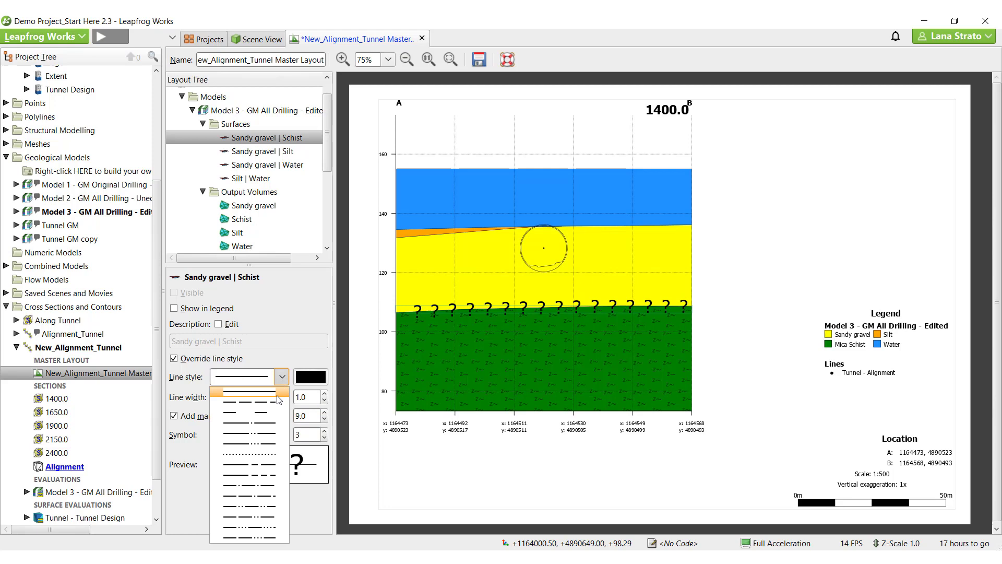
{"action": "left_click", "coordinate": [276, 412]}
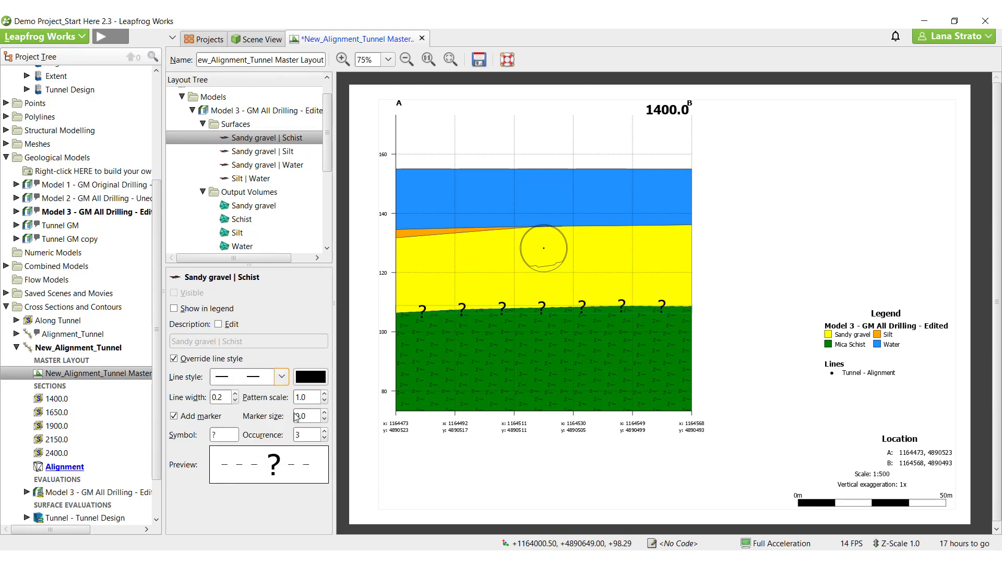
Select the Silt volume and toggle its section outline on and back off.
{"action": "scroll", "coordinate": [274, 241], "scroll_direction": "down", "scroll_amount": 1}
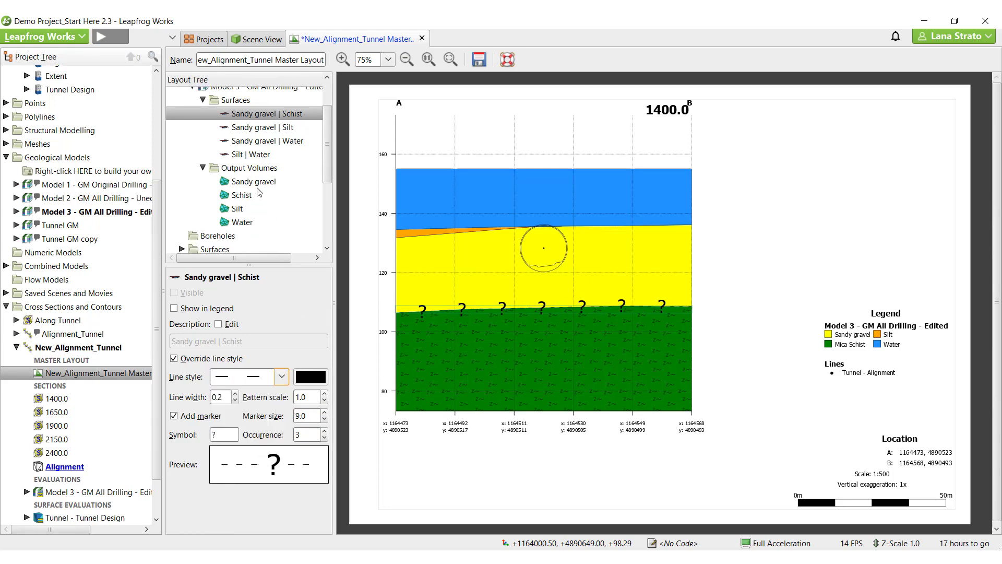
{"action": "left_click_drag", "start_coordinate": [256, 181], "coordinate": [253, 215]}
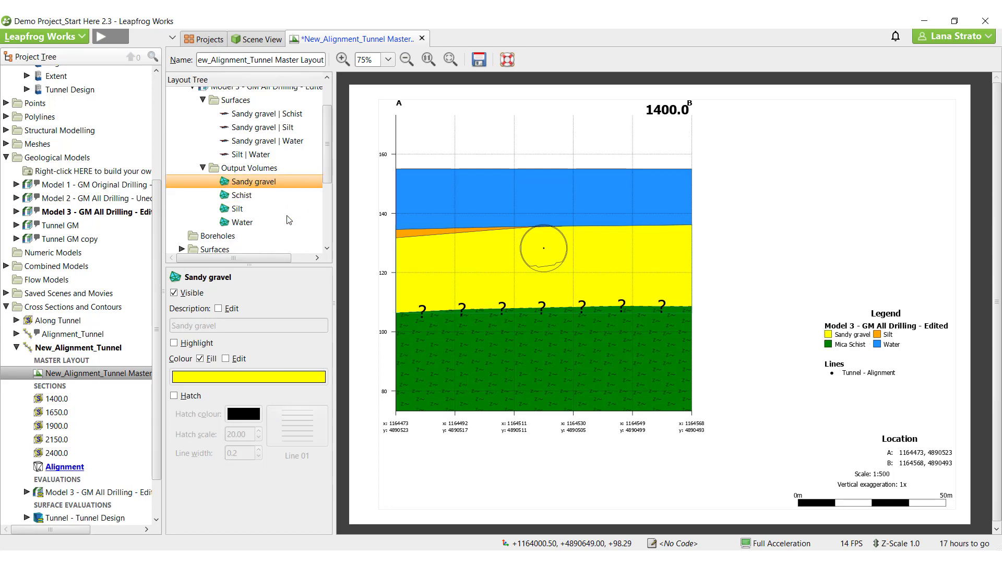
{"action": "left_click", "coordinate": [238, 209]}
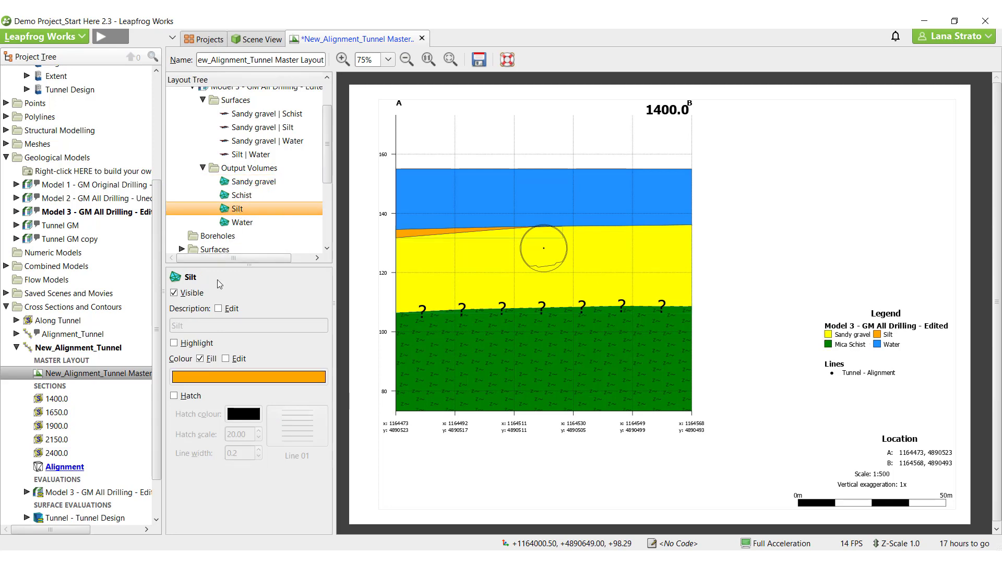
{"action": "left_click", "coordinate": [174, 343]}
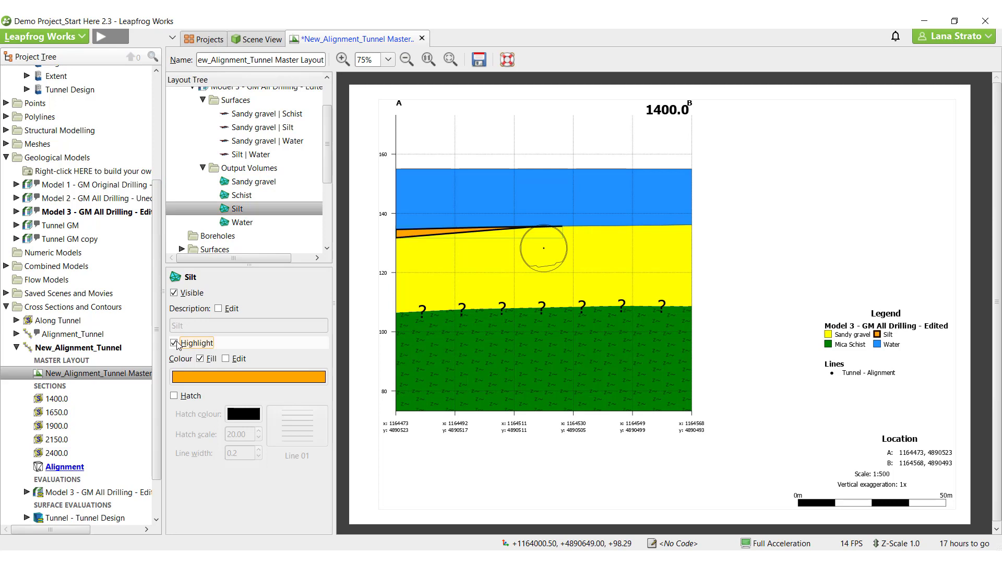
{"action": "left_click", "coordinate": [174, 343]}
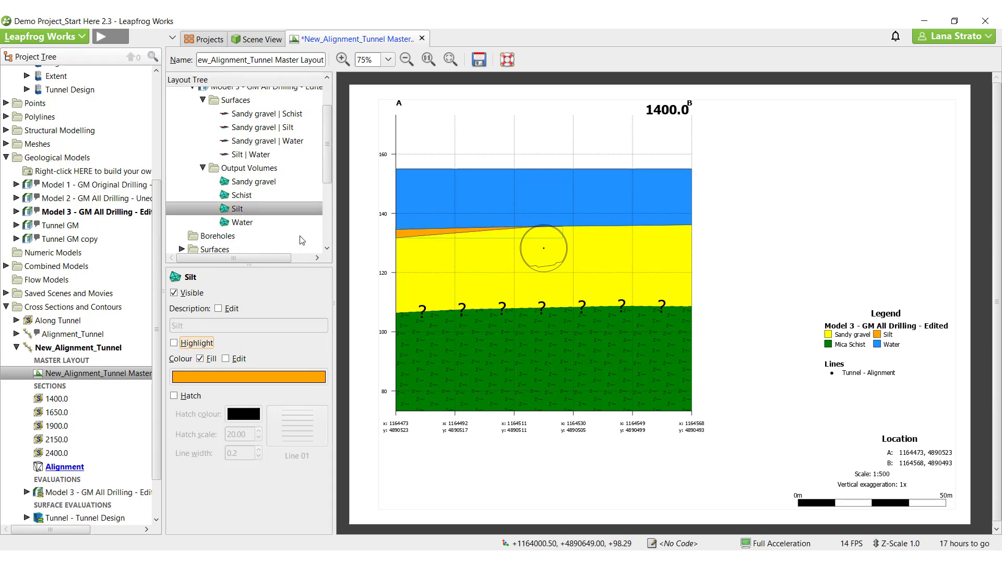
{"action": "scroll", "coordinate": [222, 188], "scroll_direction": "down", "scroll_amount": 2}
Mark the Tunnel - Tunnel Design outline with '*' markers.
{"action": "left_click", "coordinate": [181, 200]}
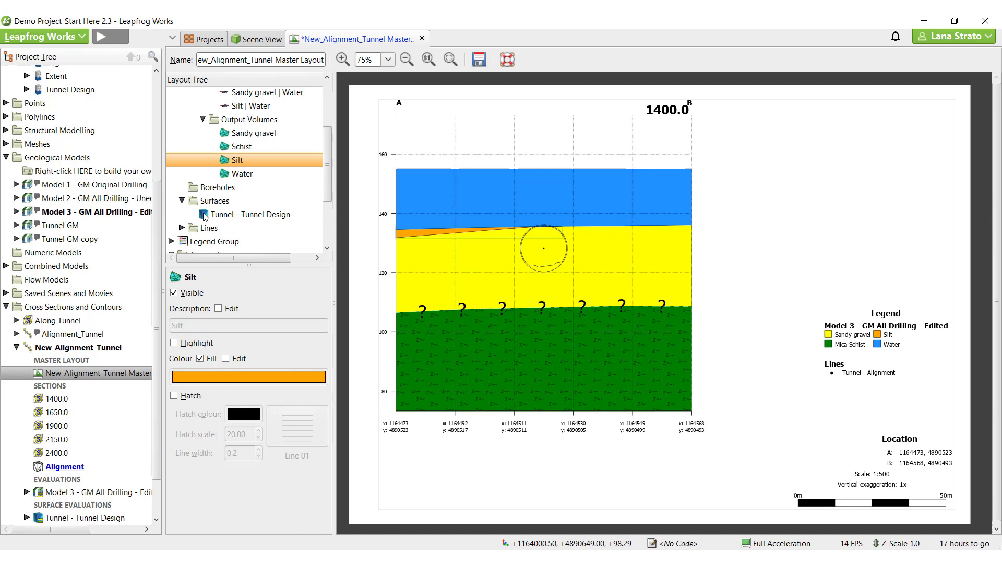
{"action": "left_click", "coordinate": [226, 214]}
{"action": "left_click", "coordinate": [218, 410]}
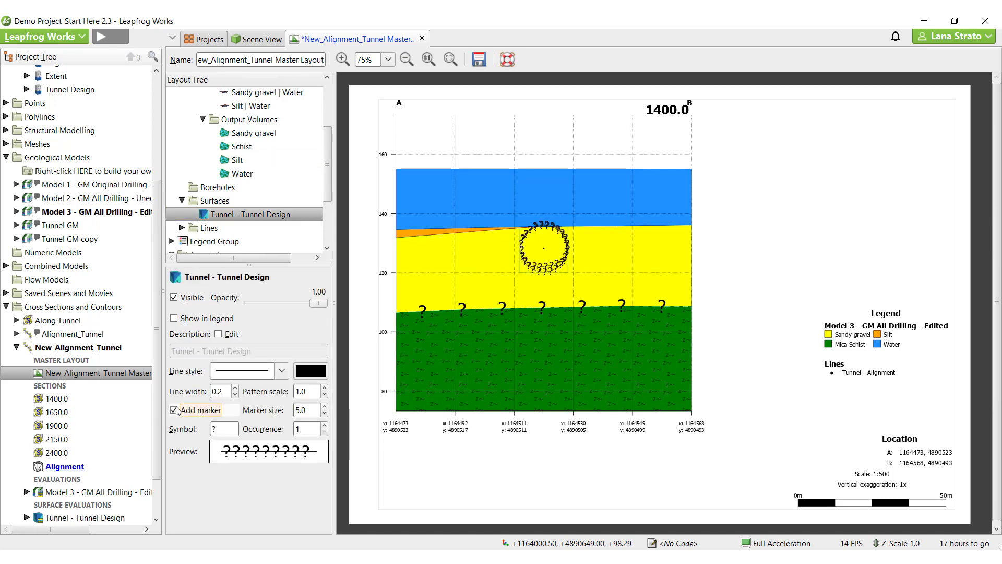
{"action": "double_click", "coordinate": [209, 428]}
{"action": "type", "text": "*"}
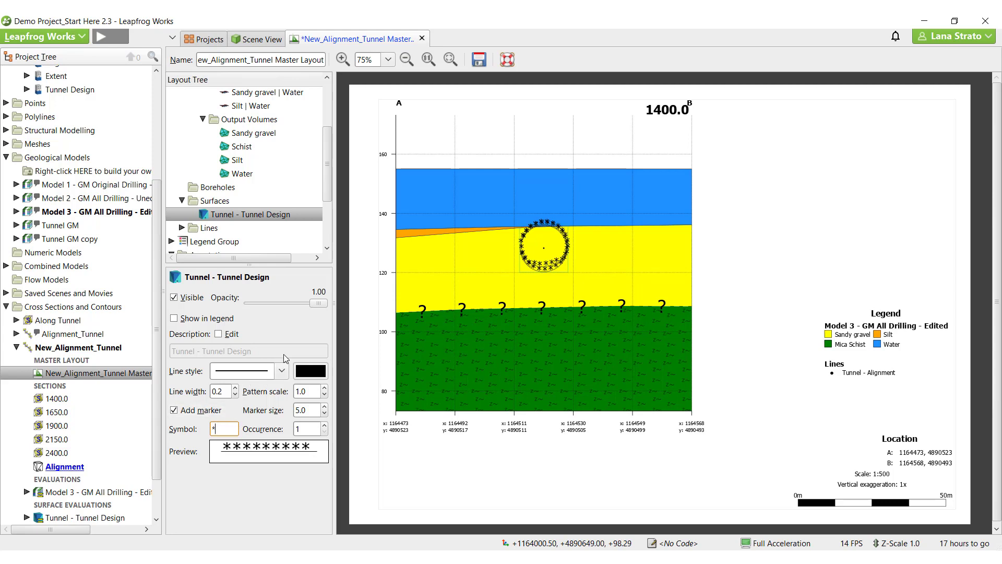
Show the Tunnel - Alignment line as a ⊕ symbol at size 8.0.
{"action": "left_click", "coordinate": [182, 228]}
{"action": "left_click", "coordinate": [228, 241]}
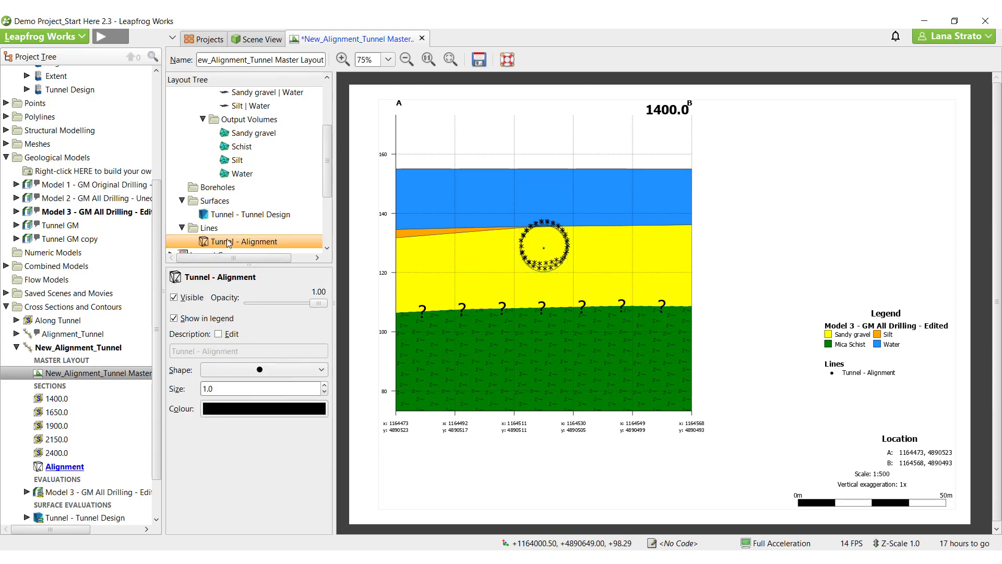
{"action": "left_click", "coordinate": [272, 370]}
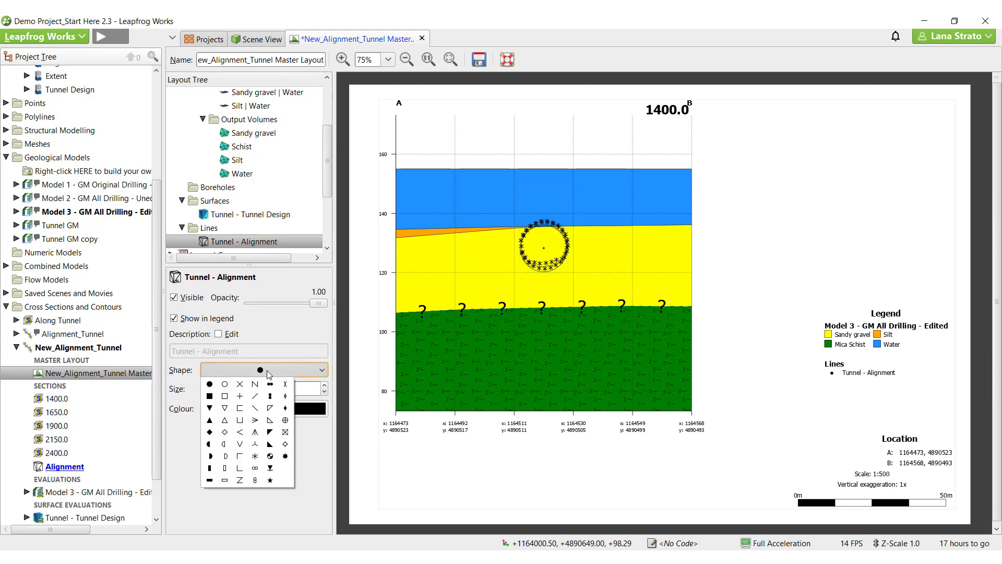
{"action": "left_click", "coordinate": [286, 422]}
{"action": "left_click", "coordinate": [237, 389]}
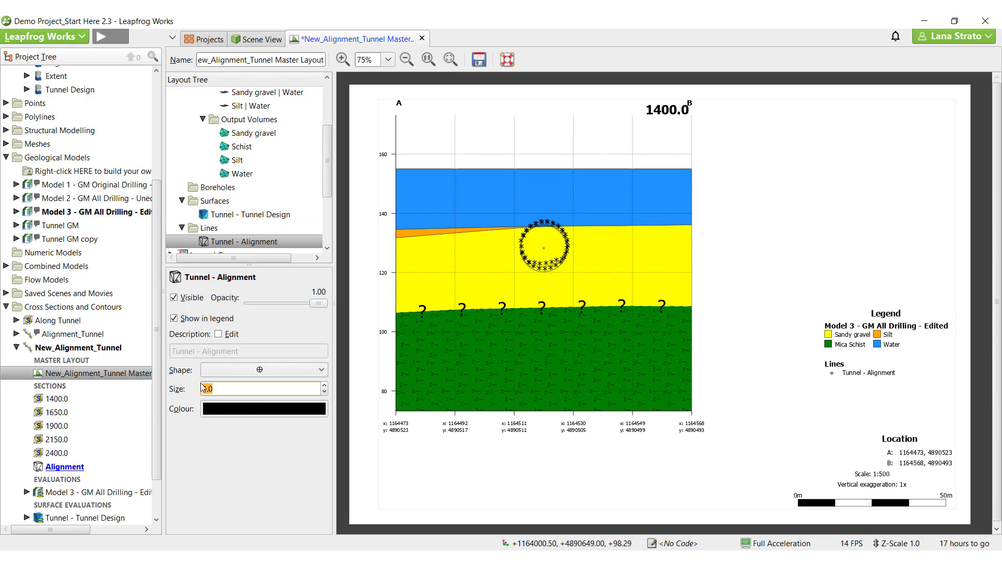
{"action": "type", "text": "3"}
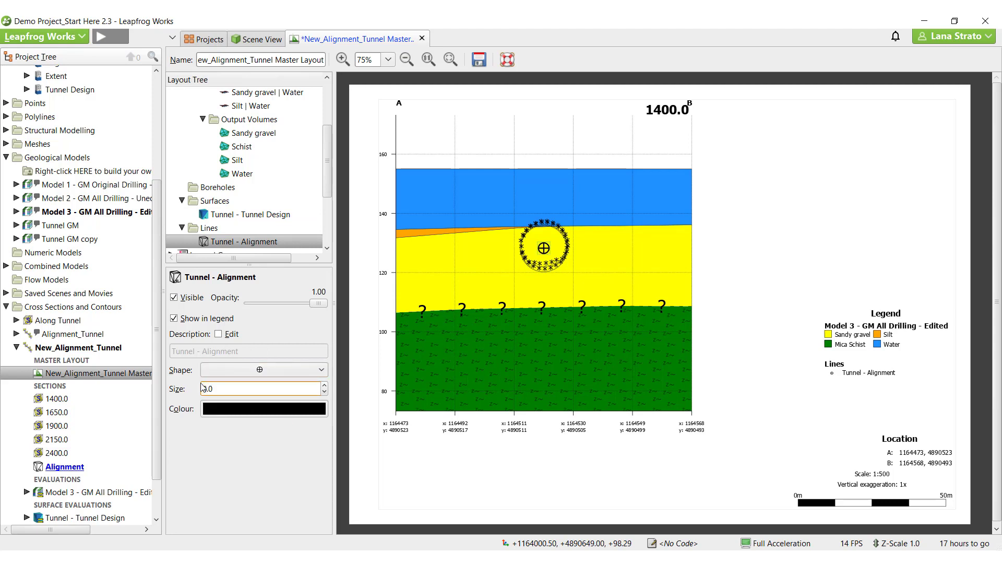
{"action": "left_click", "coordinate": [286, 435]}
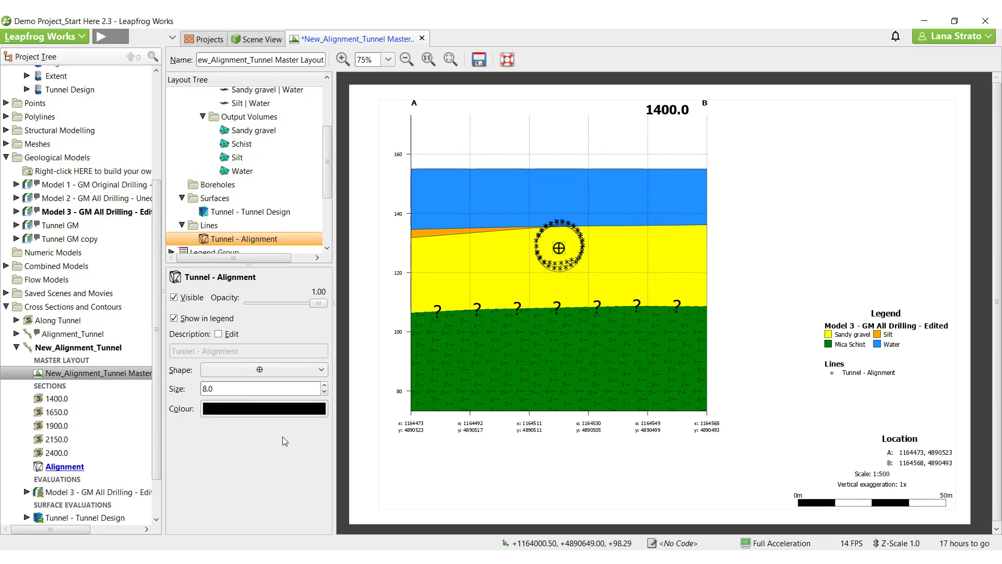
Start adding boreholes from the LA_Geology table to the section layout.
{"action": "right_click", "coordinate": [232, 191]}
{"action": "left_click", "coordinate": [238, 194]}
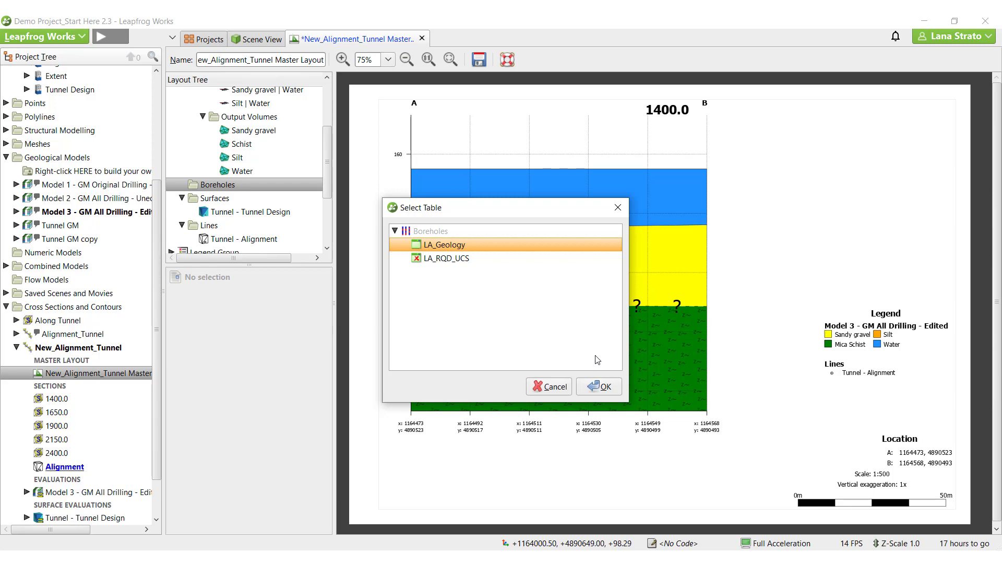
{"action": "left_click", "coordinate": [600, 386]}
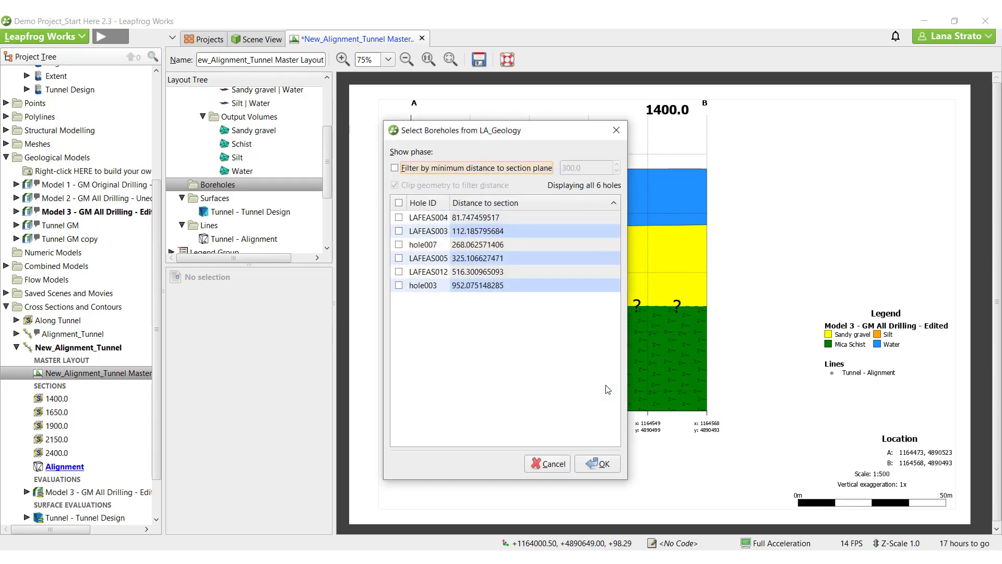
Filter holes to within 125 of the section plane and include every listed borehole.
{"action": "left_click", "coordinate": [394, 168]}
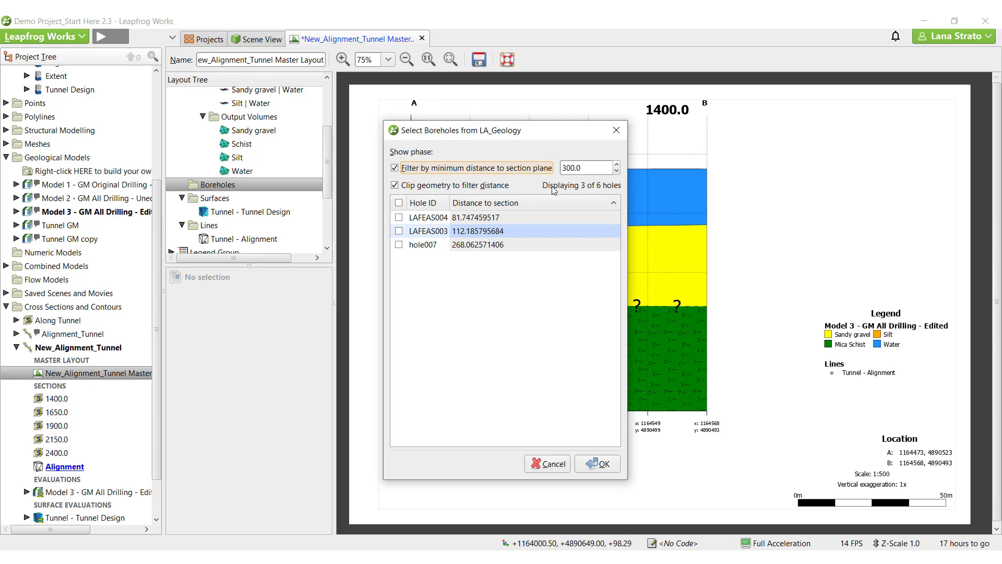
{"action": "double_click", "coordinate": [562, 168]}
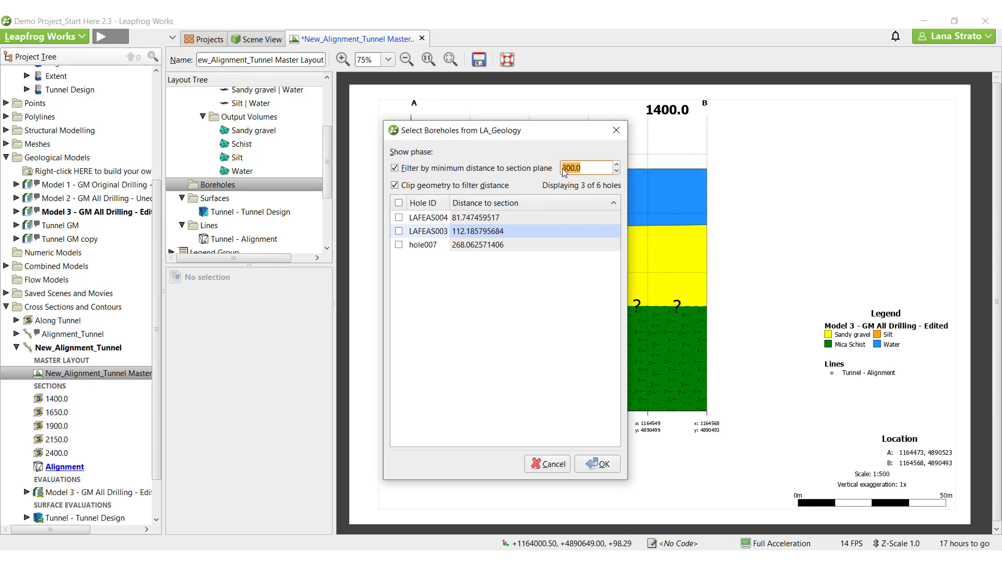
{"action": "type", "text": "125"}
{"action": "key", "text": "Return"}
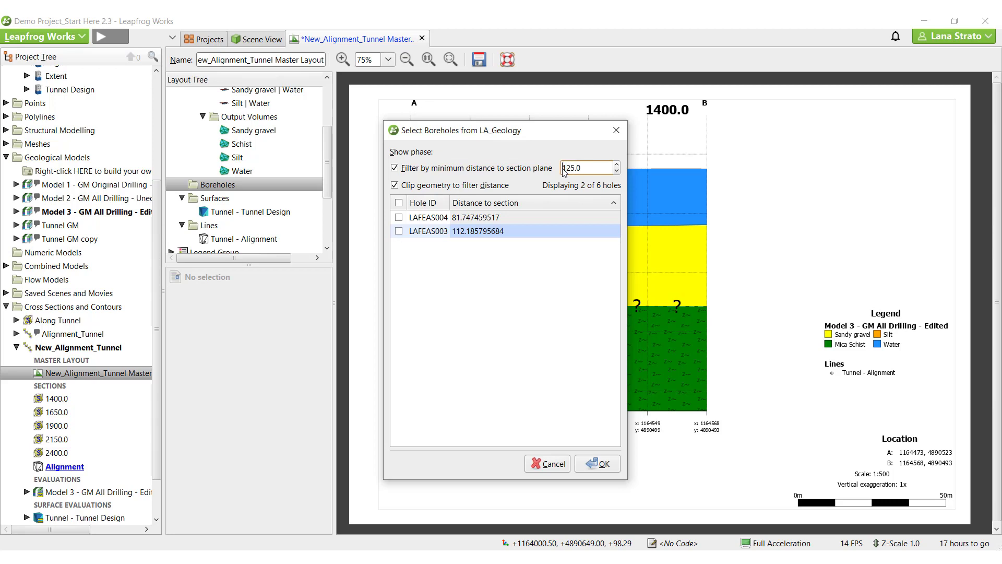
{"action": "left_click", "coordinate": [400, 203]}
Add the boreholes and colour their traces' left side by geology at line width 4.0.
{"action": "left_click", "coordinate": [598, 465]}
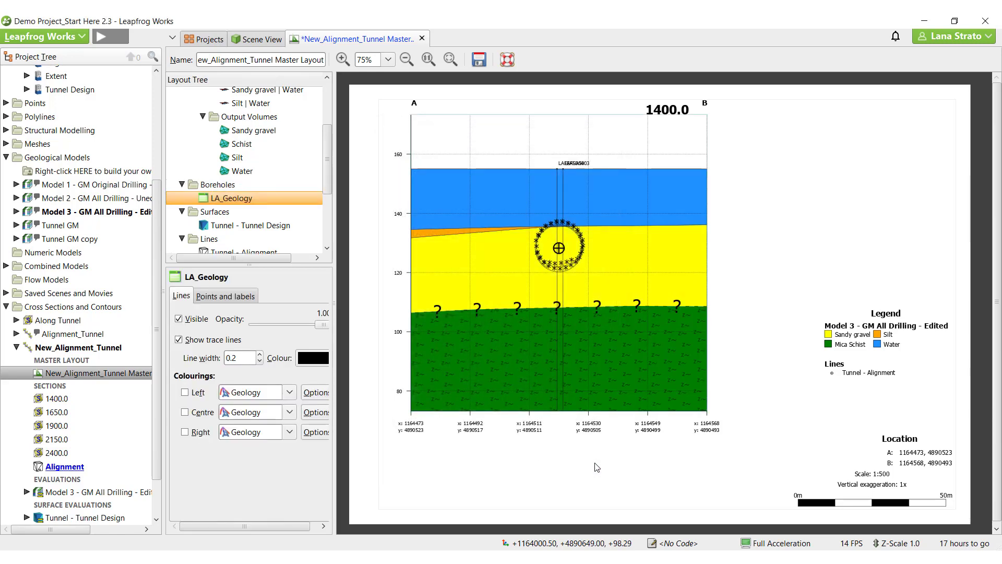
{"action": "left_click", "coordinate": [184, 392]}
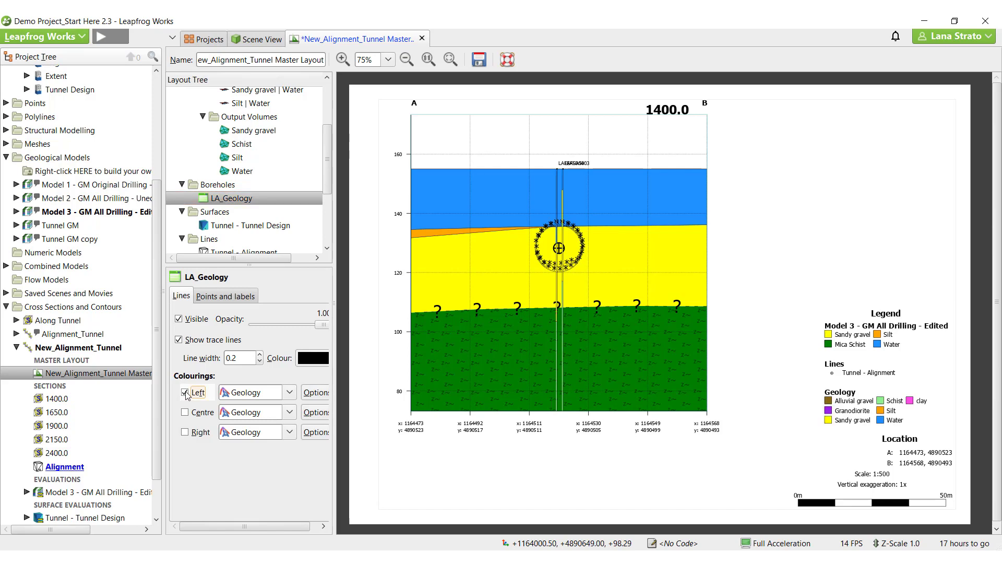
{"action": "left_click", "coordinate": [315, 392]}
{"action": "double_click", "coordinate": [478, 353]}
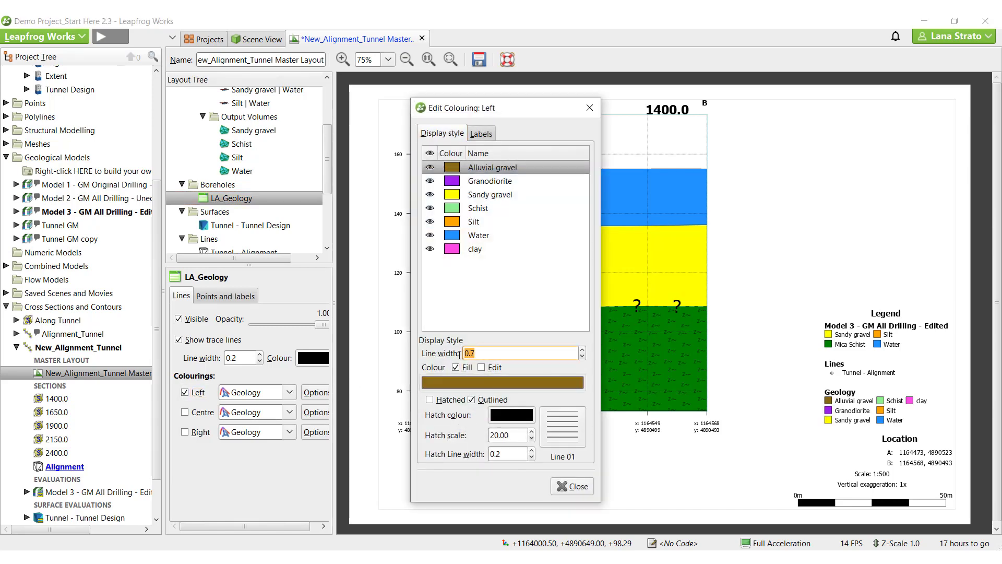
{"action": "key", "text": "BackSpace"}
{"action": "type", "text": "4.0"}
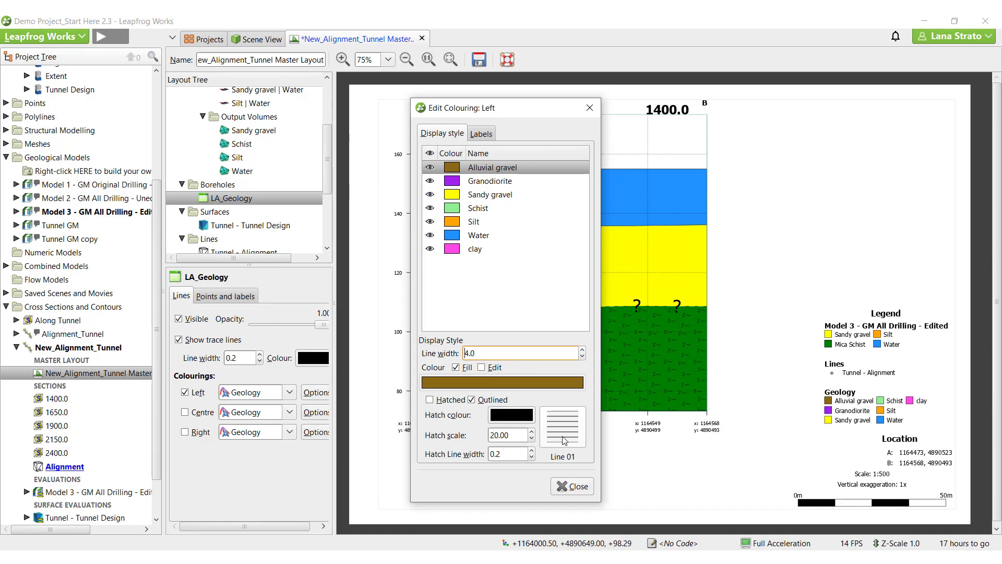
Give Sandy gravel the Gravel Sandy hatch pattern and close the colouring settings.
{"action": "left_click", "coordinate": [504, 197]}
{"action": "left_click", "coordinate": [546, 443]}
{"action": "left_click", "coordinate": [425, 219]}
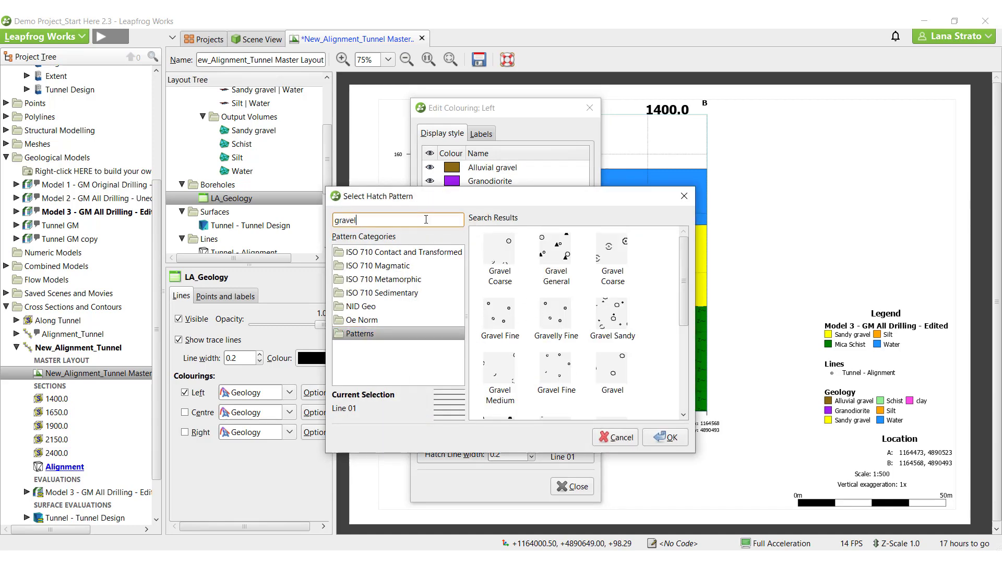
{"action": "left_click", "coordinate": [499, 316]}
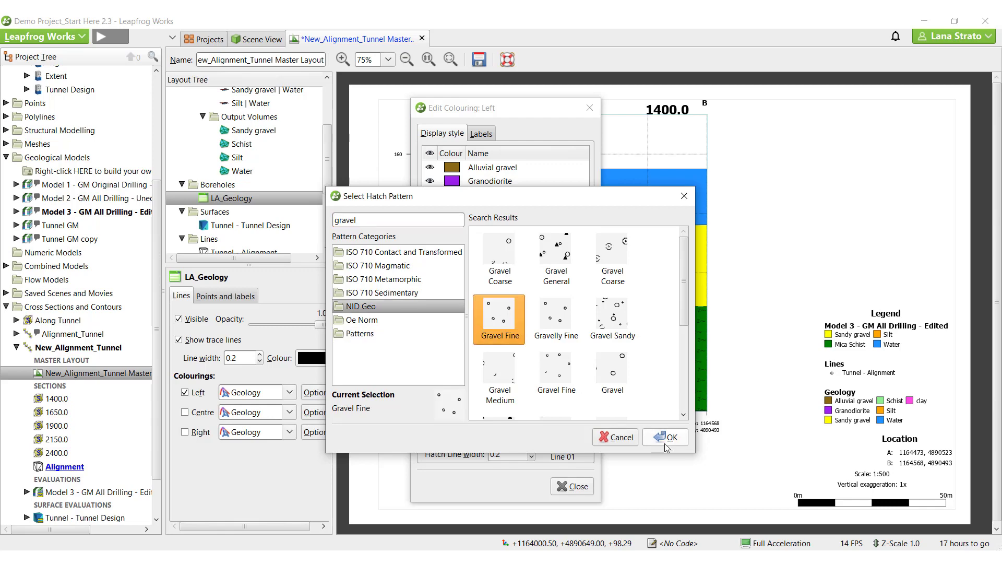
{"action": "left_click", "coordinate": [608, 323]}
{"action": "left_click", "coordinate": [668, 437]}
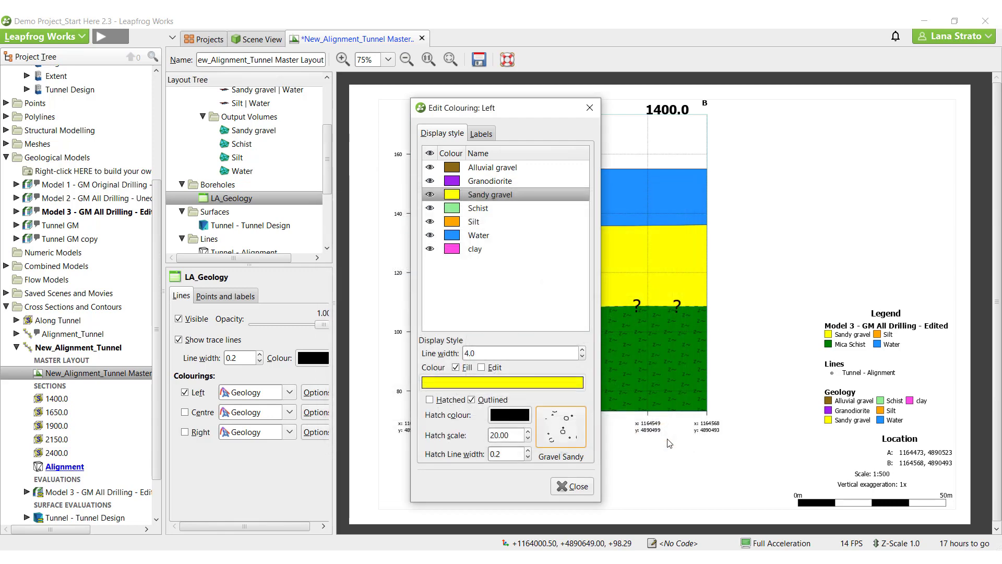
{"action": "left_click", "coordinate": [583, 486]}
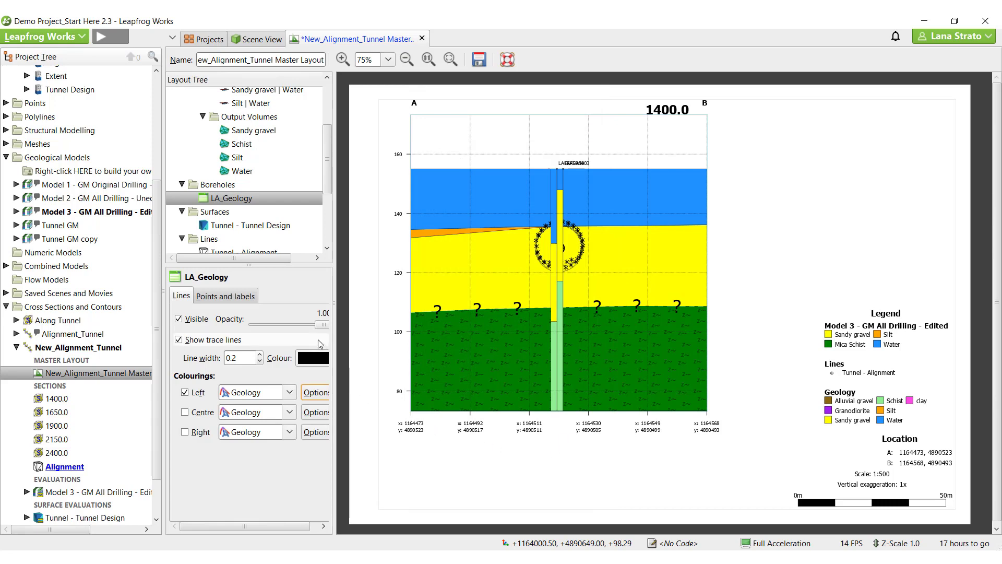
Rotate the borehole top labels to 45 degrees and drag the LAFEAS004 label clear of its collar.
{"action": "left_click", "coordinate": [239, 299]}
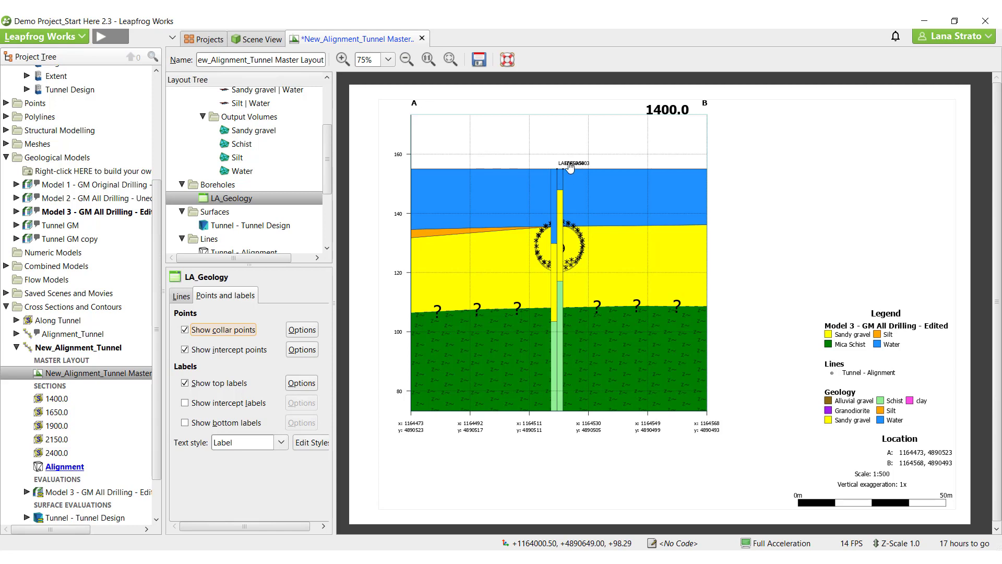
{"action": "mouse_move", "coordinate": [569, 163]}
{"action": "left_mouse_down"}
{"action": "mouse_move", "coordinate": [540, 155]}
{"action": "mouse_move", "coordinate": [577, 160]}
{"action": "left_mouse_up"}
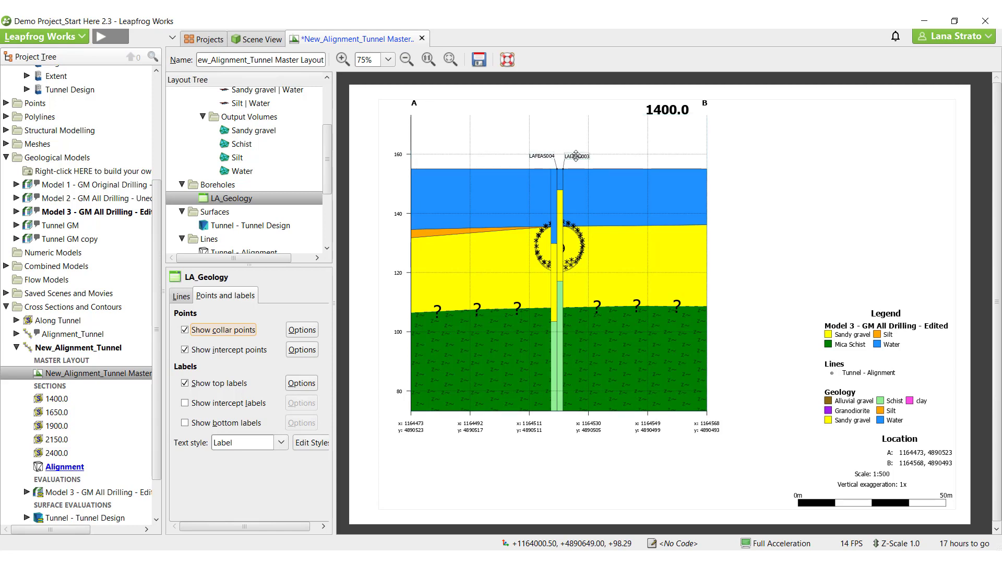
{"action": "left_click", "coordinate": [299, 383]}
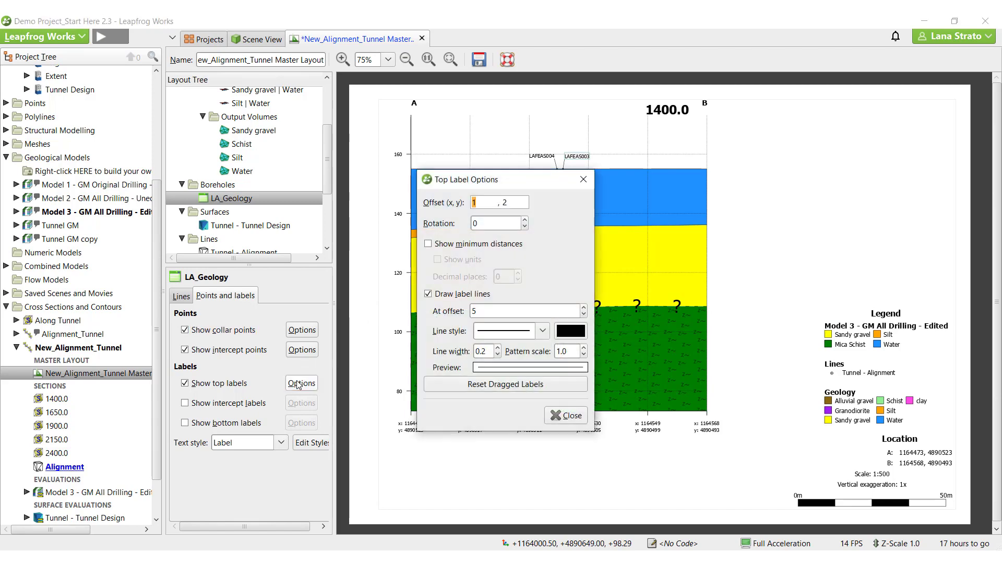
{"action": "double_click", "coordinate": [473, 225]}
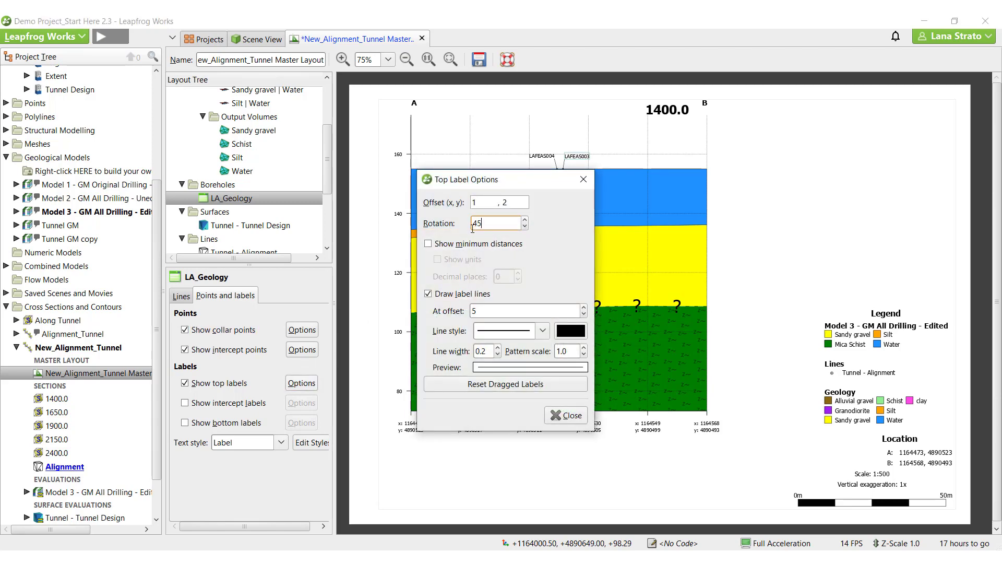
{"action": "left_click", "coordinate": [566, 415]}
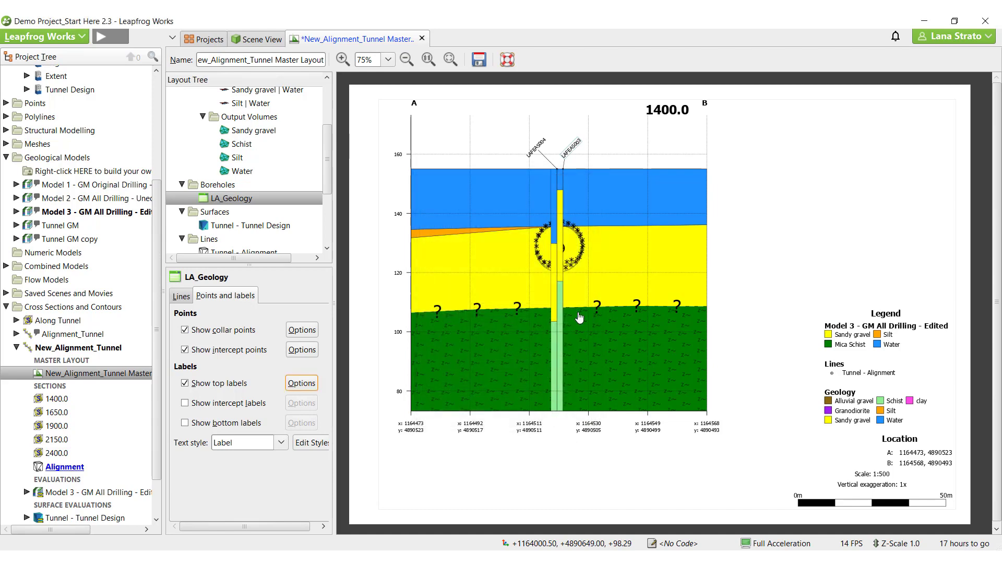
{"action": "left_click_drag", "start_coordinate": [541, 158], "coordinate": [559, 140]}
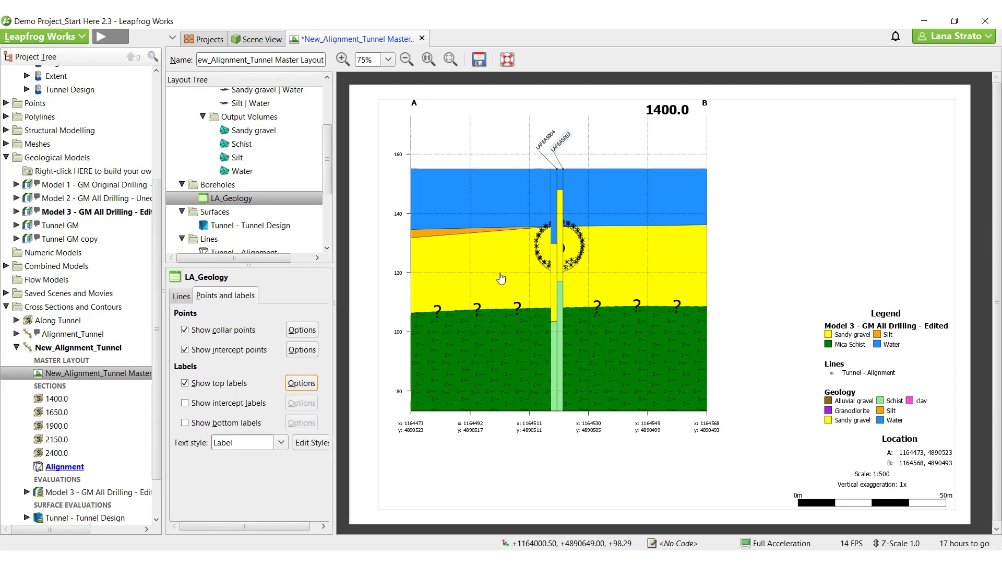
{"action": "scroll", "coordinate": [309, 224], "scroll_direction": "down", "scroll_amount": 3}
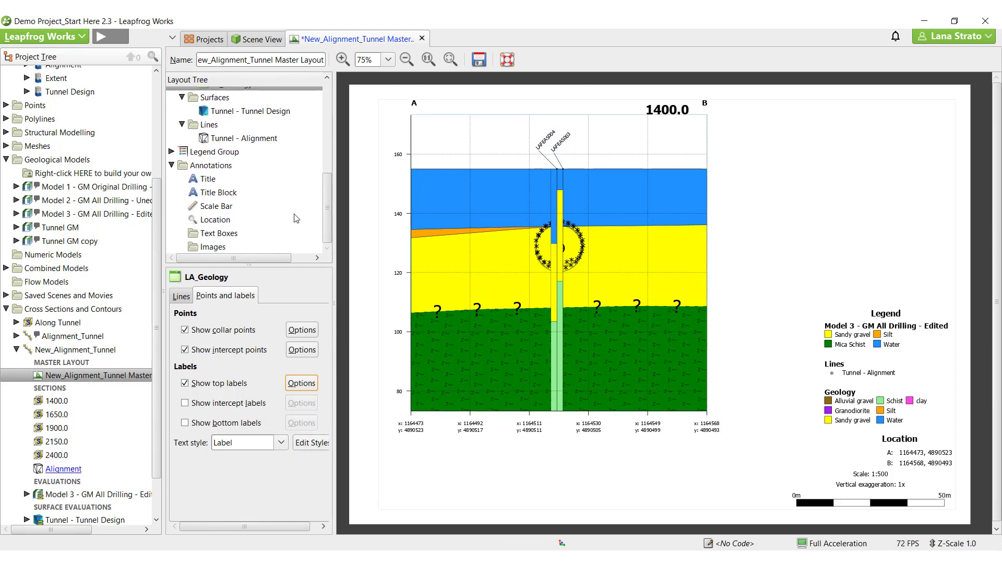
Inspect the Legend Group settings and its Model 3 and Lines legend entries.
{"action": "left_click", "coordinate": [204, 153]}
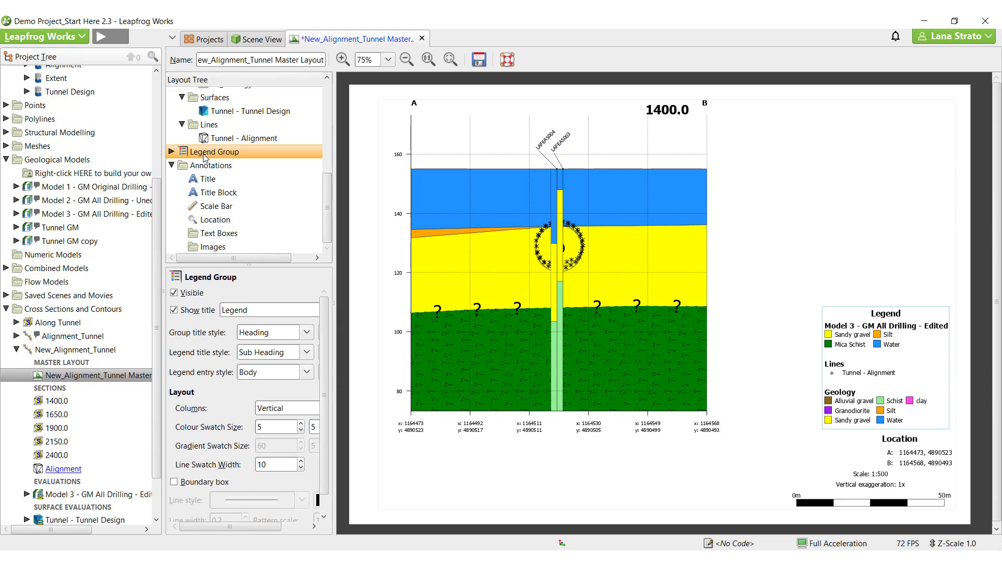
{"action": "left_click", "coordinate": [172, 152]}
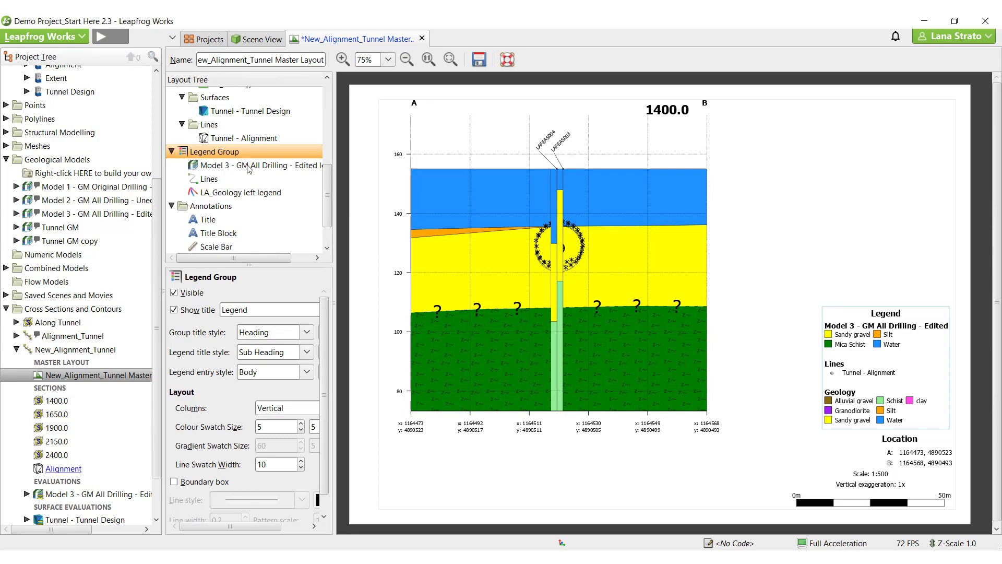
{"action": "left_click", "coordinate": [301, 167]}
{"action": "left_click", "coordinate": [209, 180]}
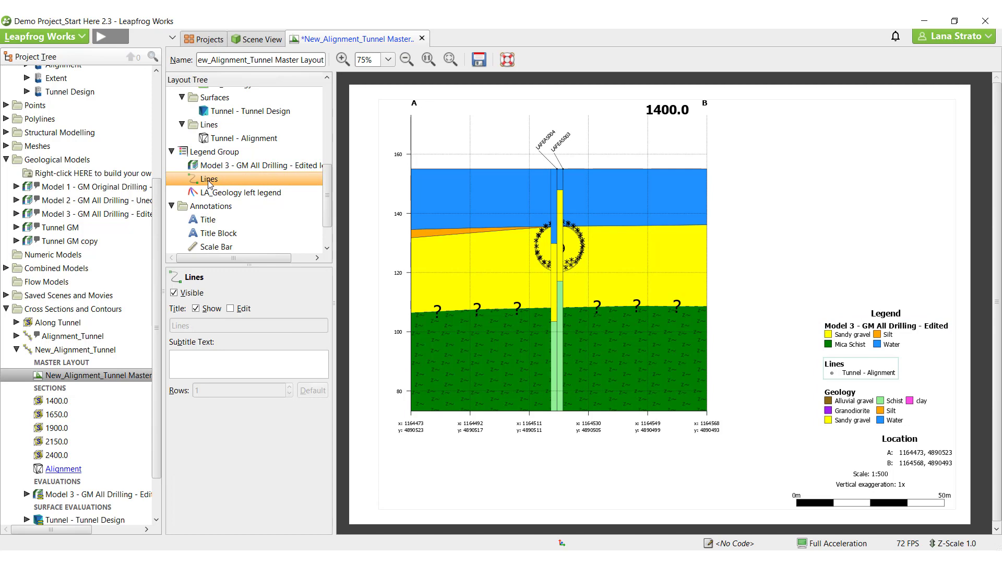
{"action": "left_click", "coordinate": [235, 153]}
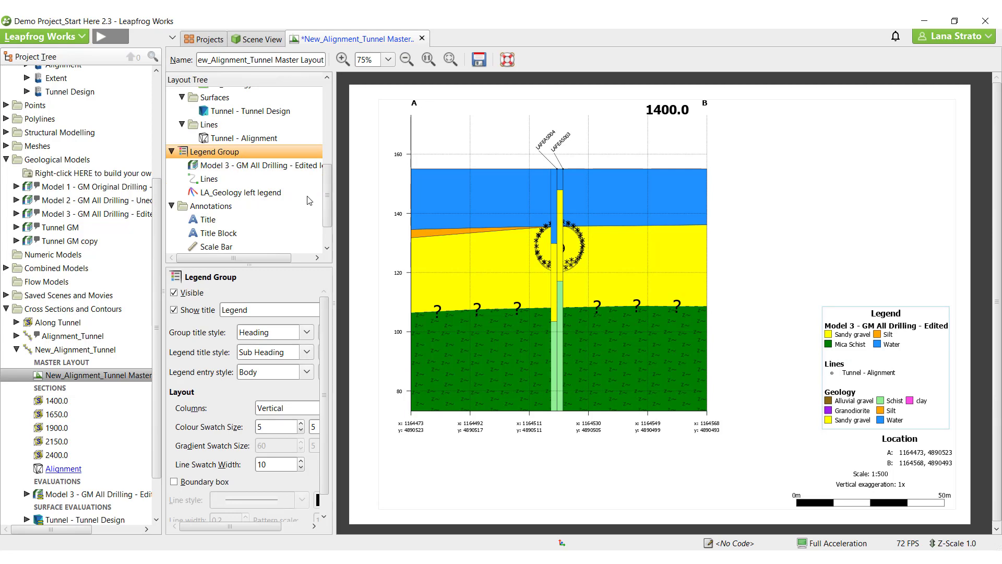
Move the scale bar to the page's lower left and the location block beside it.
{"action": "left_click", "coordinate": [885, 499]}
{"action": "left_click_drag", "start_coordinate": [885, 497], "coordinate": [497, 497]}
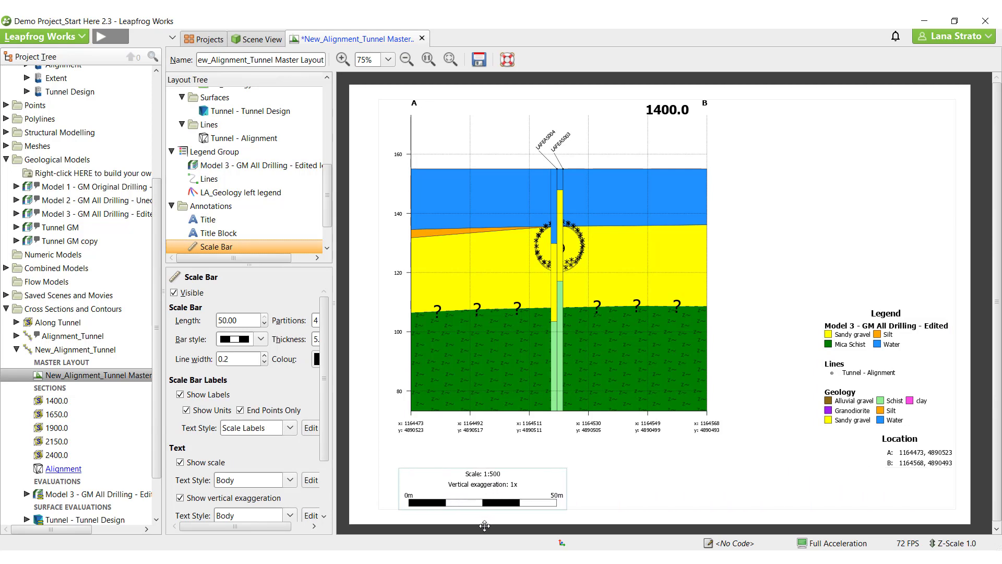
{"action": "left_click_drag", "start_coordinate": [439, 524], "coordinate": [426, 503]}
{"action": "left_click", "coordinate": [909, 450]}
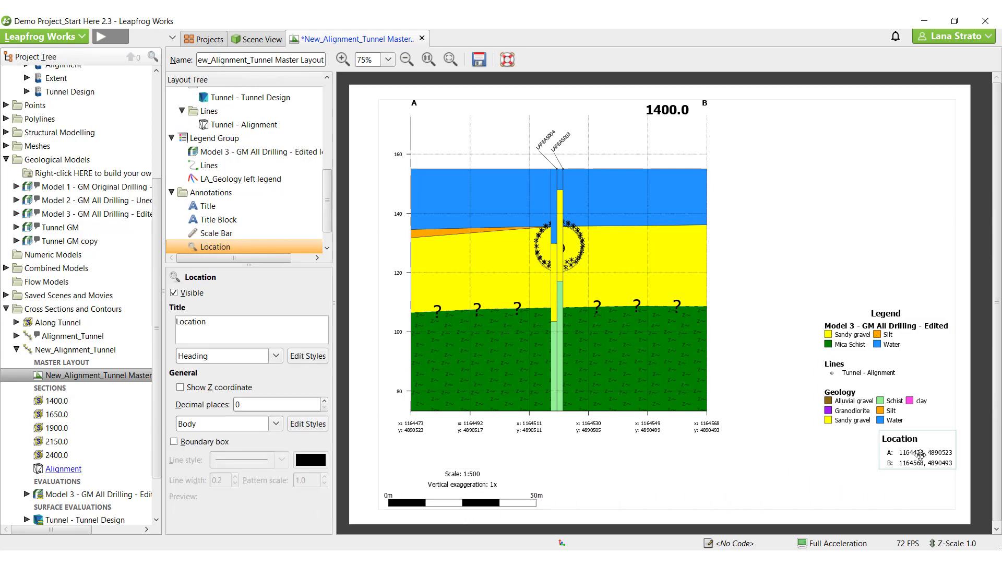
{"action": "left_click_drag", "start_coordinate": [908, 449], "coordinate": [600, 515]}
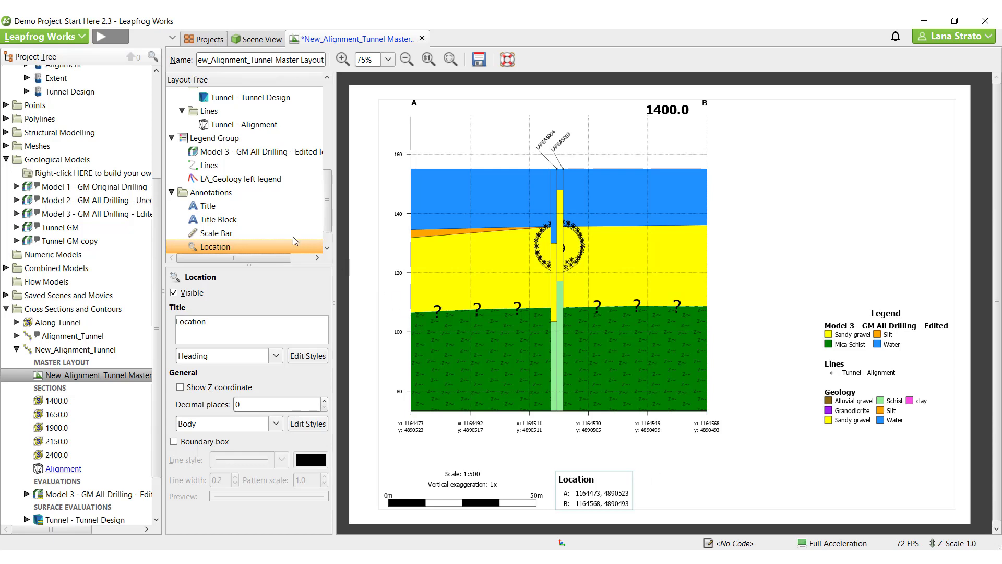
Check the Title and Title Block settings, then save and close the master layout.
{"action": "left_click", "coordinate": [220, 206]}
{"action": "left_click", "coordinate": [227, 221]}
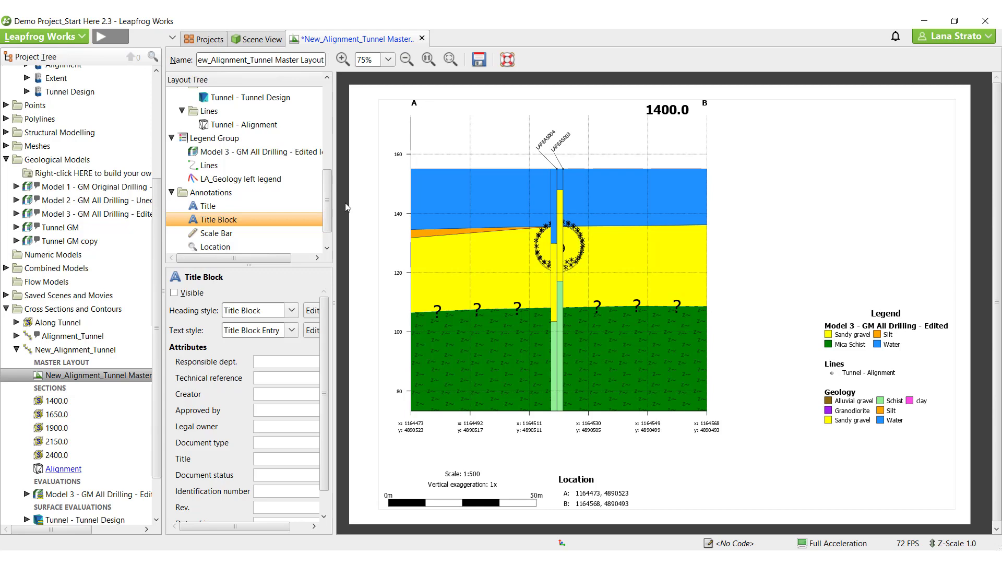
{"action": "left_click", "coordinate": [477, 61]}
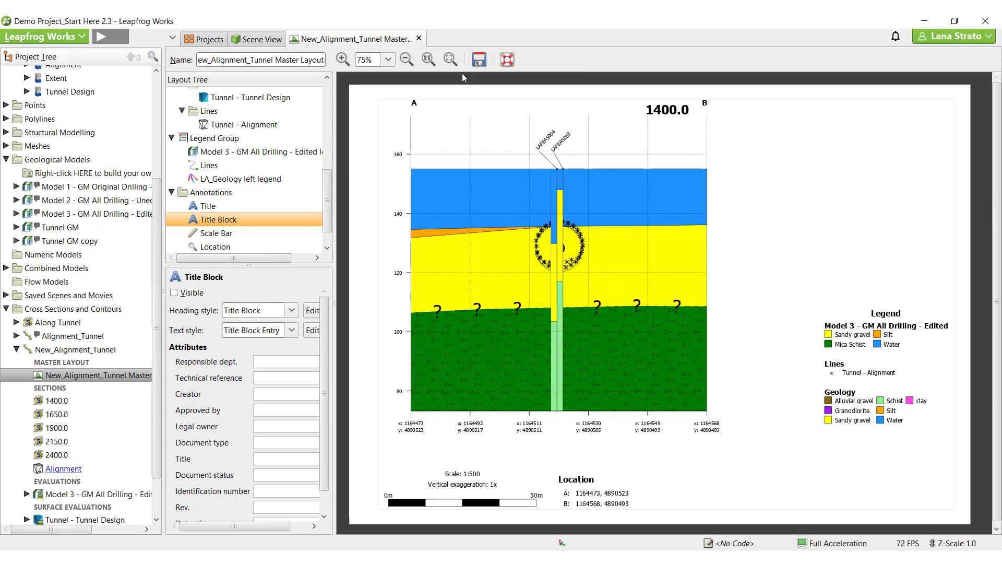
{"action": "left_click", "coordinate": [419, 38]}
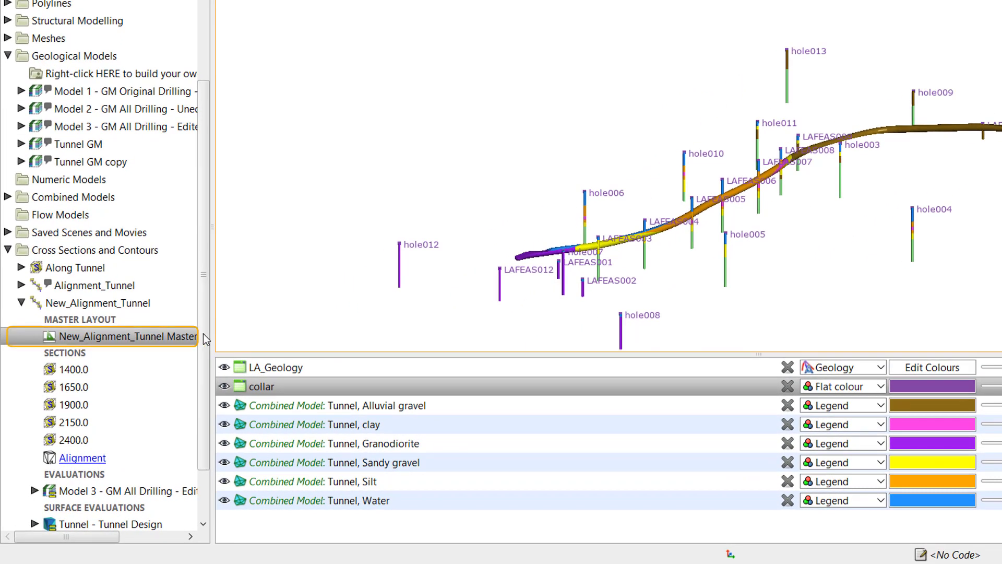
Copy the New_Alignment_Tunnel master layout to all five sections, then expand section 1400.0 to show its copy.
{"action": "left_click", "coordinate": [155, 339]}
{"action": "right_click", "coordinate": [155, 339]}
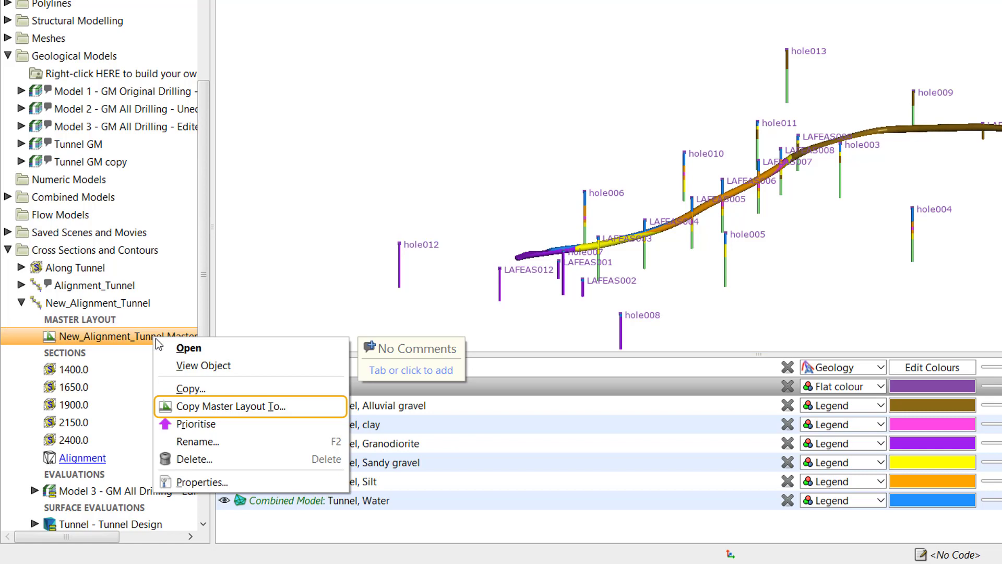
{"action": "left_click", "coordinate": [288, 406]}
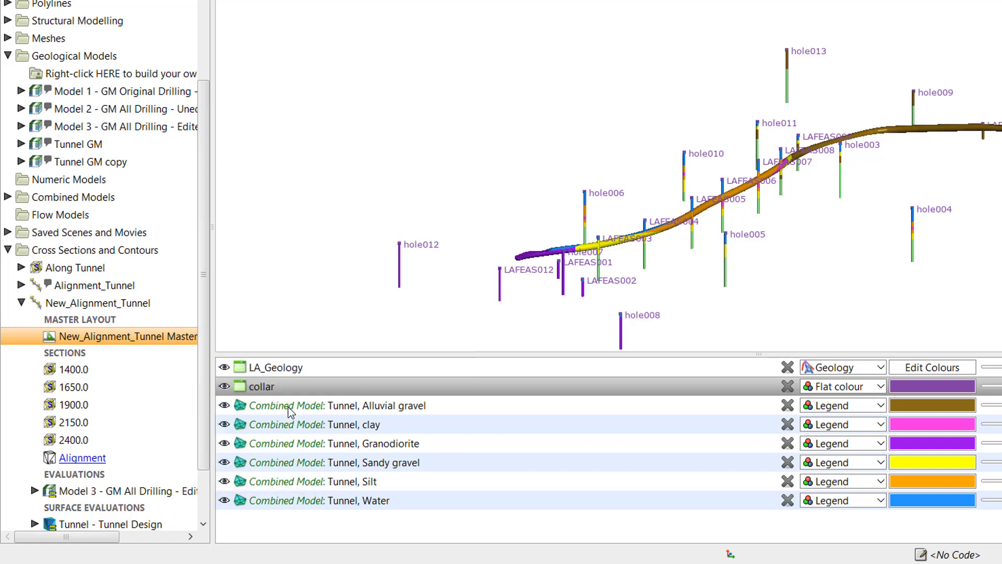
{"action": "left_click_drag", "start_coordinate": [645, 106], "coordinate": [642, 3]}
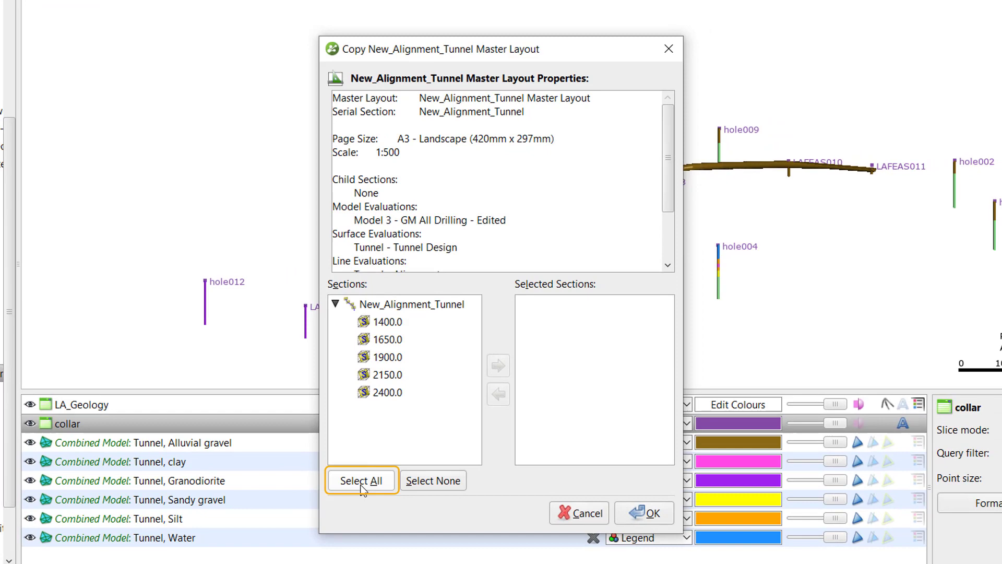
{"action": "left_click", "coordinate": [361, 482]}
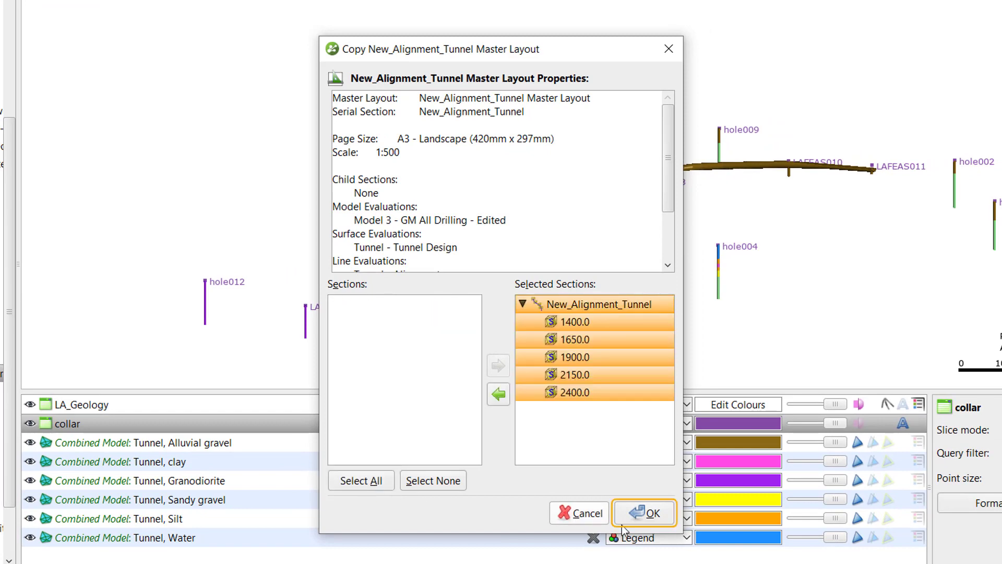
{"action": "left_click", "coordinate": [647, 513]}
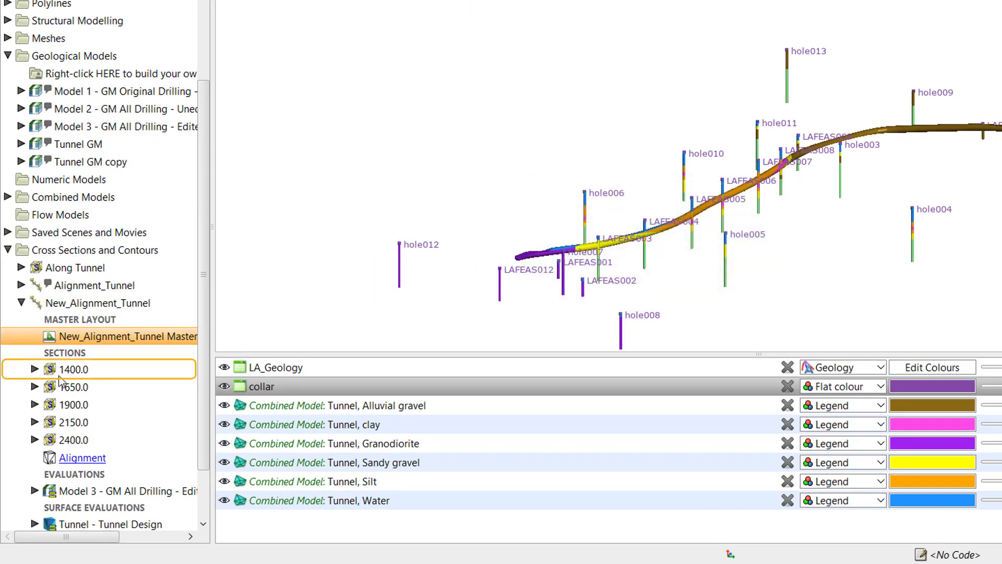
{"action": "left_click", "coordinate": [35, 369]}
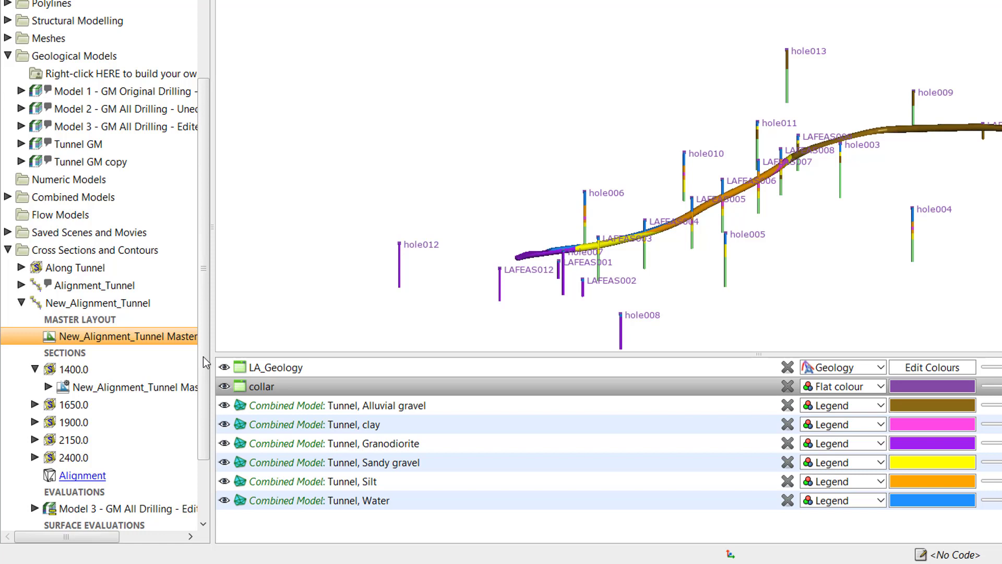
Open the 1400.0 child layout for editing, accepting the inheritance warning, and view it at 75%.
{"action": "left_click", "coordinate": [126, 388]}
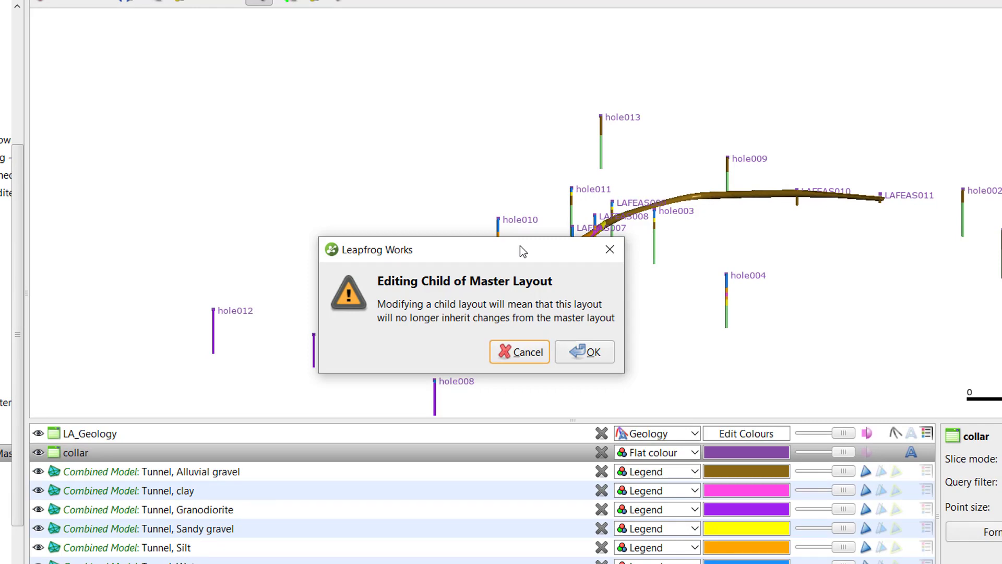
{"action": "left_click", "coordinate": [581, 351]}
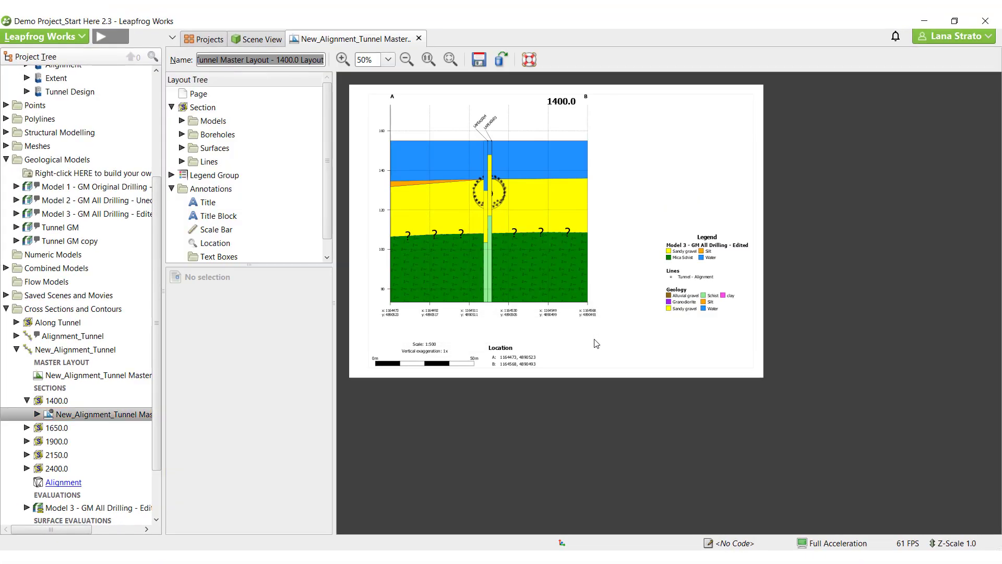
{"action": "left_click", "coordinate": [342, 60]}
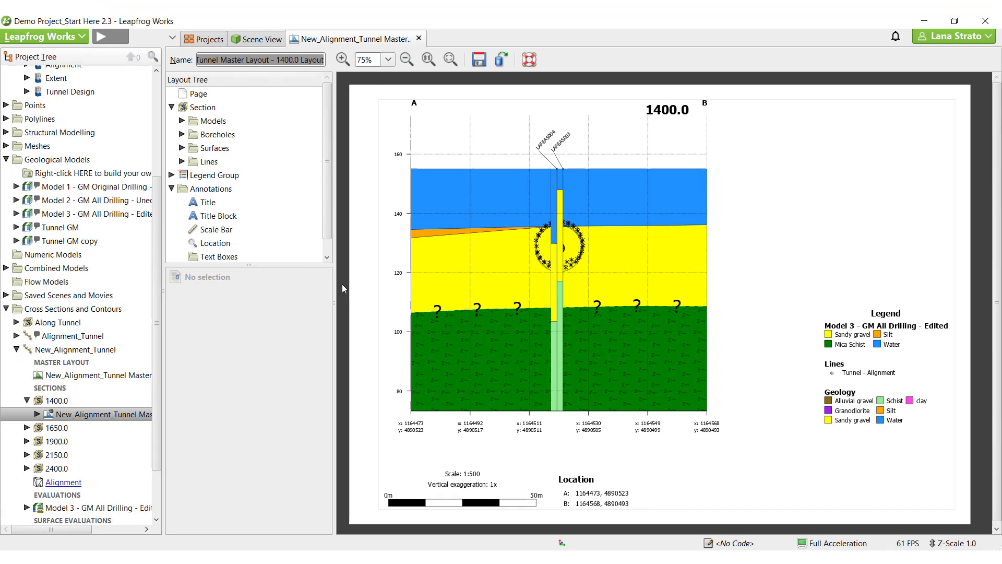
Make the title block visible with the Title 'New Tunnel Design'.
{"action": "left_click", "coordinate": [235, 218]}
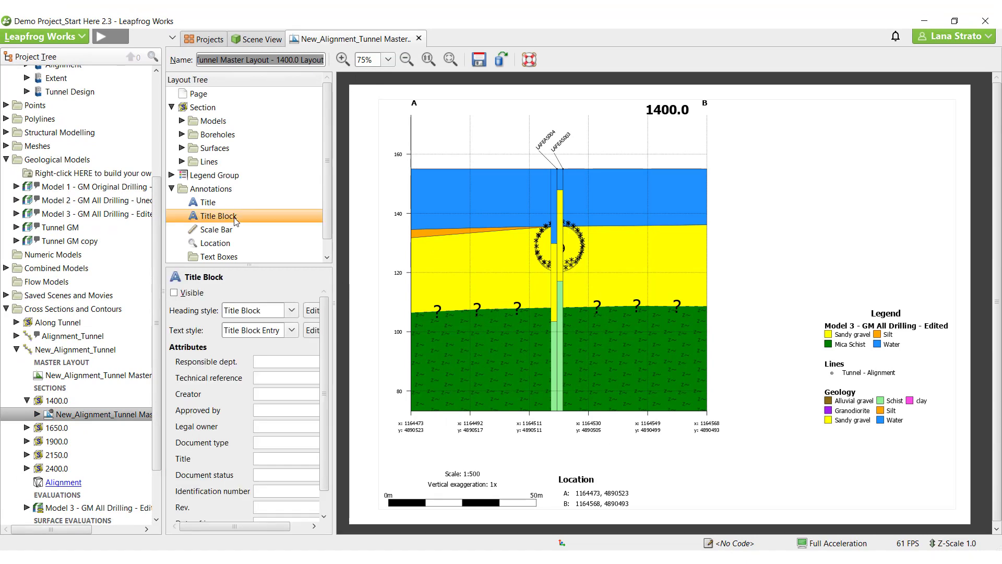
{"action": "left_click", "coordinate": [176, 293]}
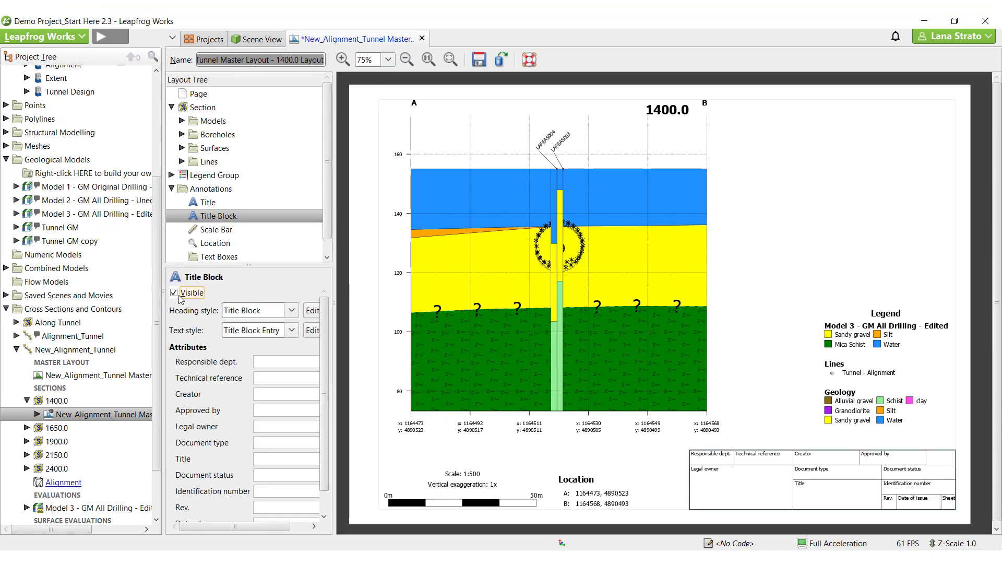
{"action": "left_click", "coordinate": [265, 457]}
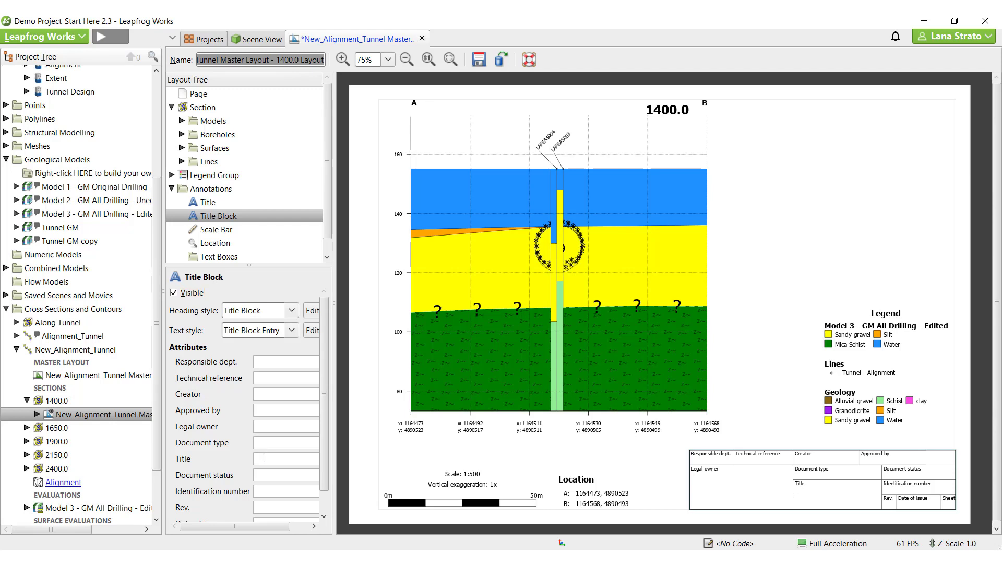
{"action": "type", "text": "New Tunnel Design"}
Save the customised 1400.0 layout despite the master deviation, and close it.
{"action": "left_click", "coordinate": [485, 65]}
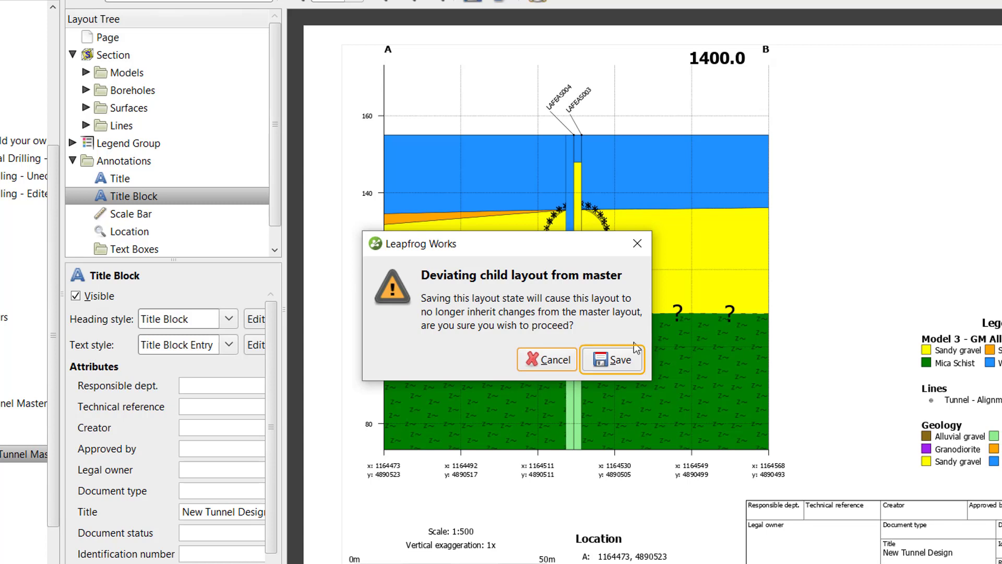
{"action": "left_click", "coordinate": [615, 360]}
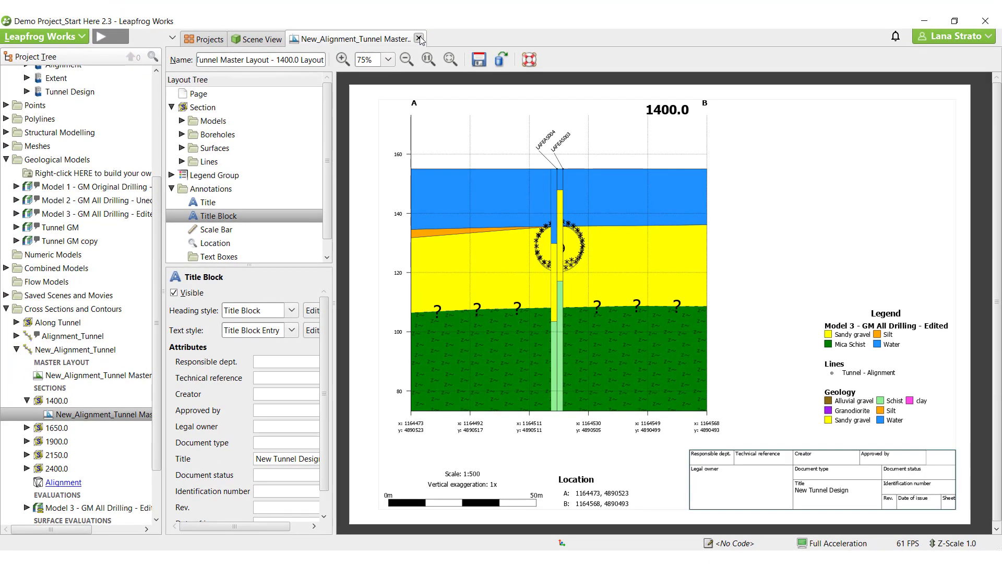
{"action": "left_click", "coordinate": [419, 38]}
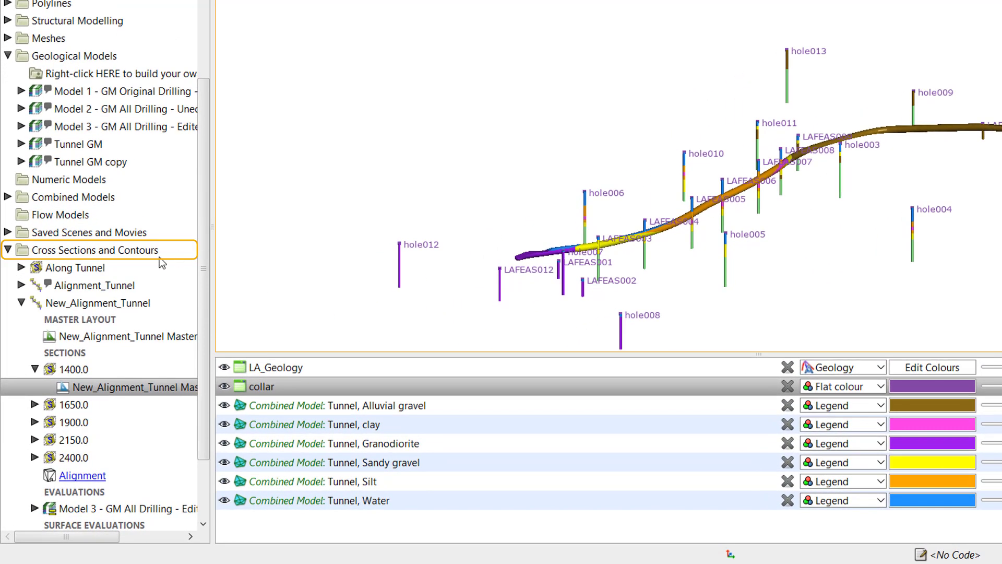
{"action": "right_click", "coordinate": [155, 251]}
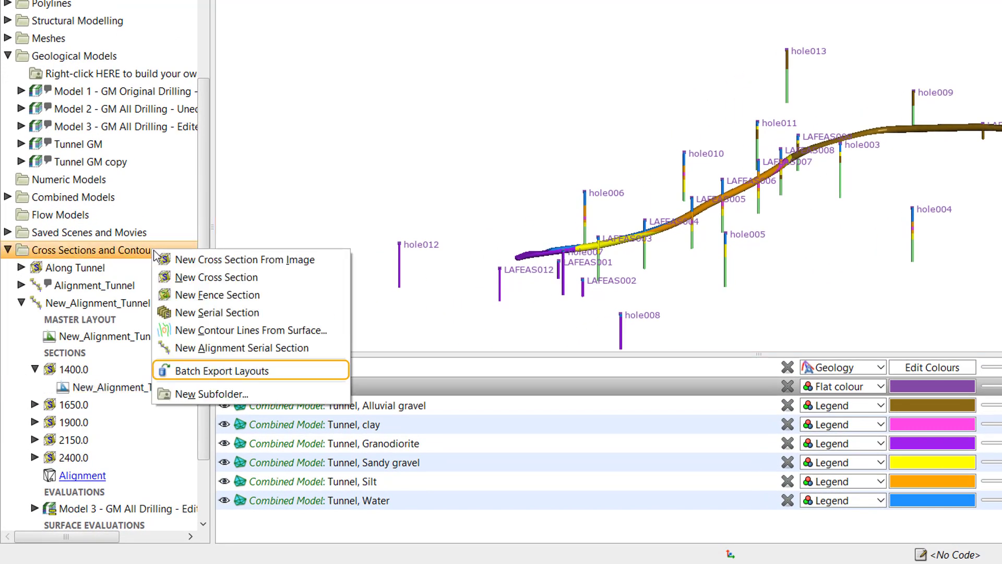
{"action": "left_click", "coordinate": [308, 372]}
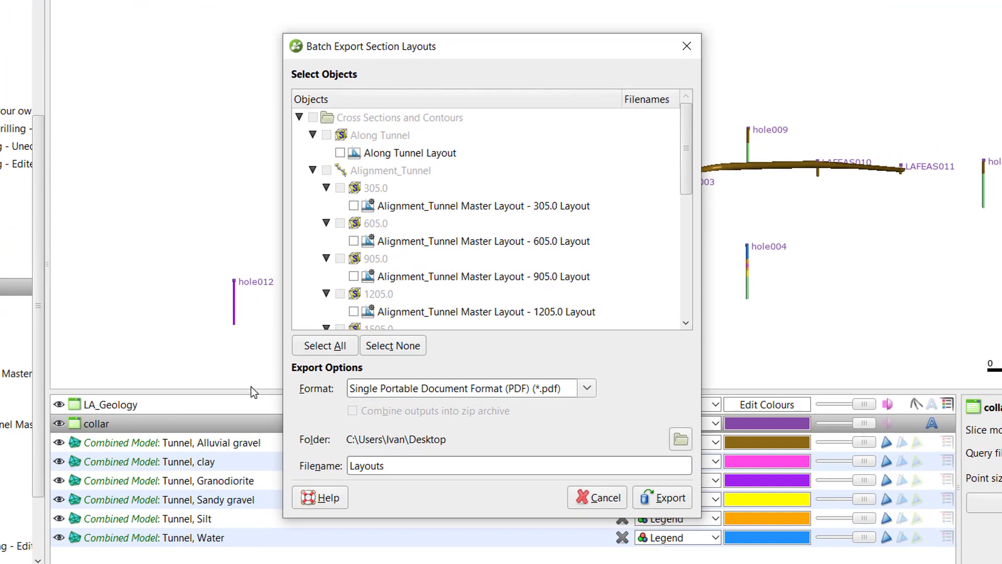
{"action": "left_click", "coordinate": [340, 153]}
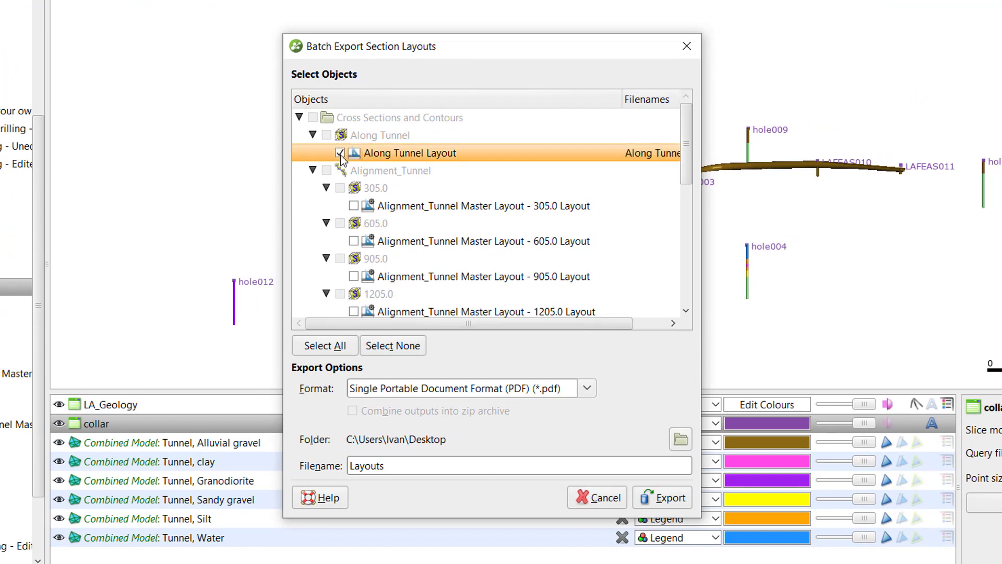
{"action": "left_click", "coordinate": [353, 205]}
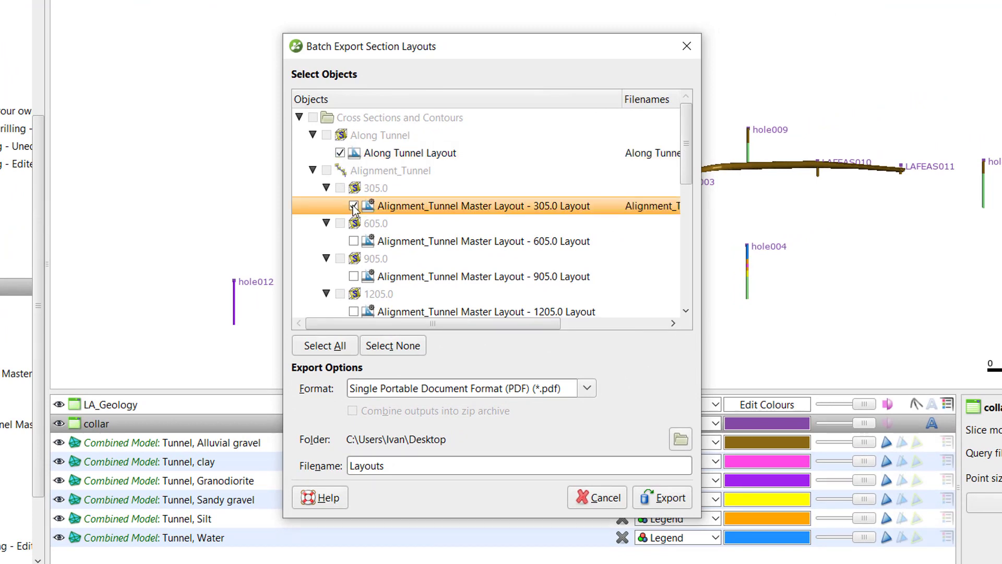
{"action": "left_click", "coordinate": [330, 346]}
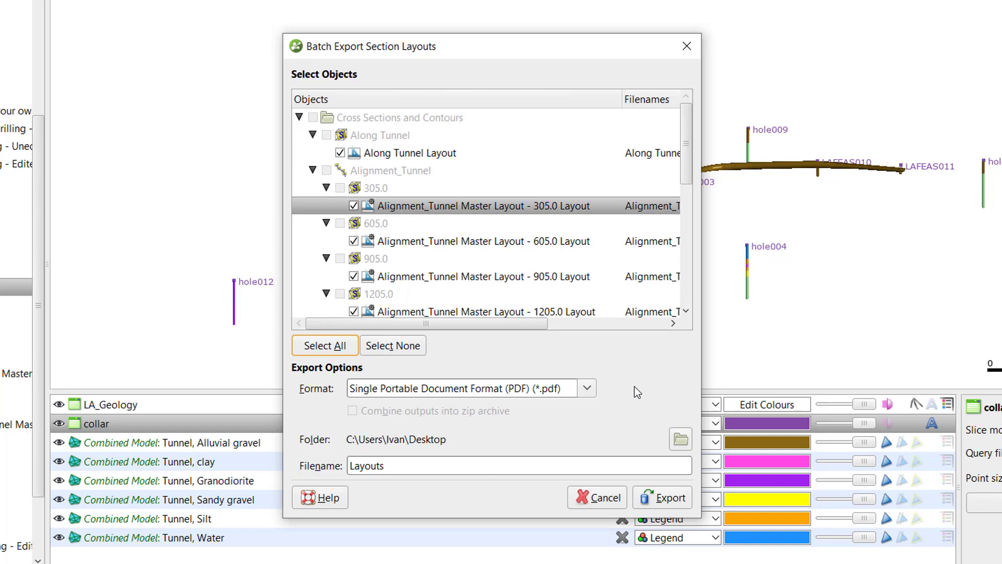
{"action": "left_click", "coordinate": [586, 389]}
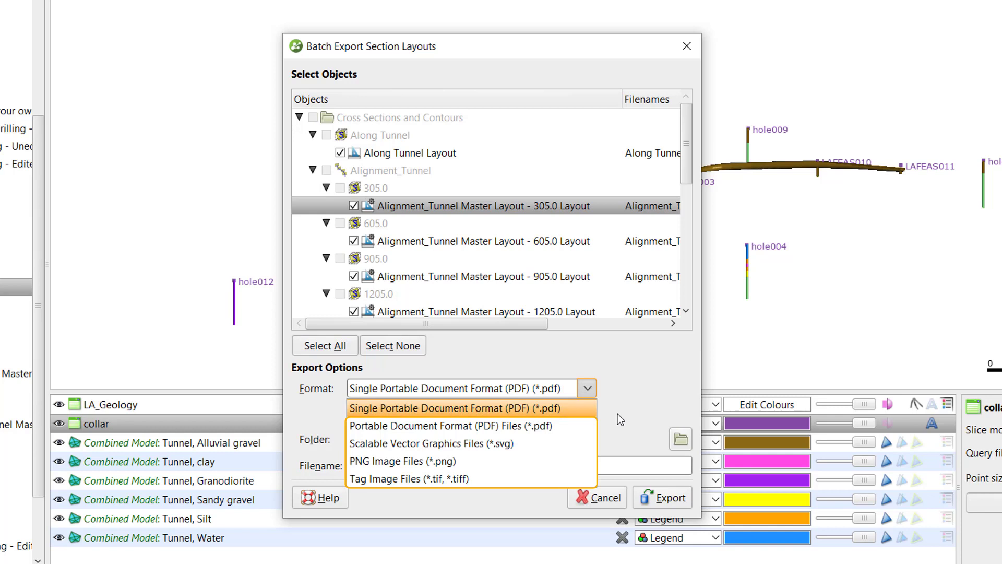
{"action": "left_click", "coordinate": [549, 426]}
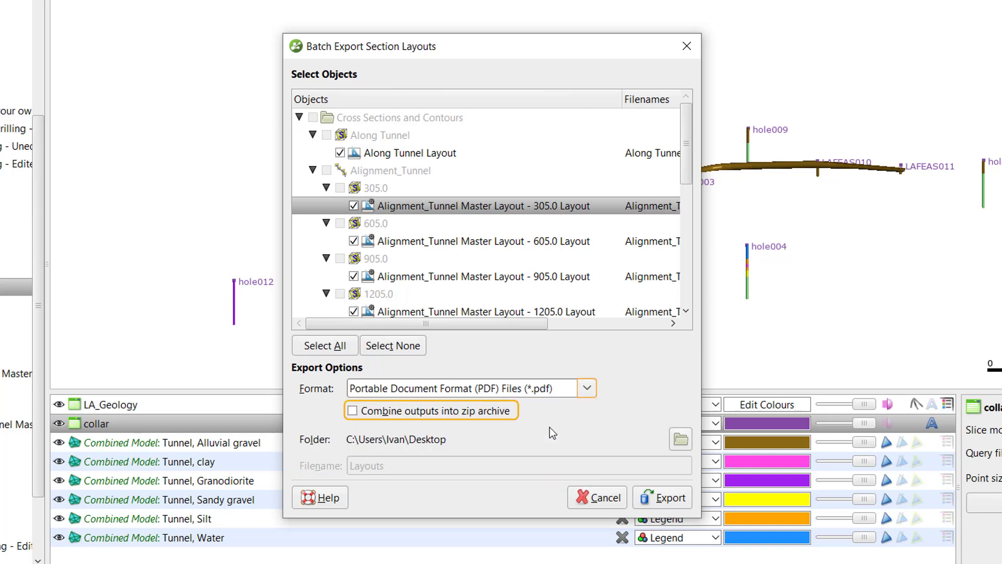
{"action": "left_click", "coordinate": [353, 411]}
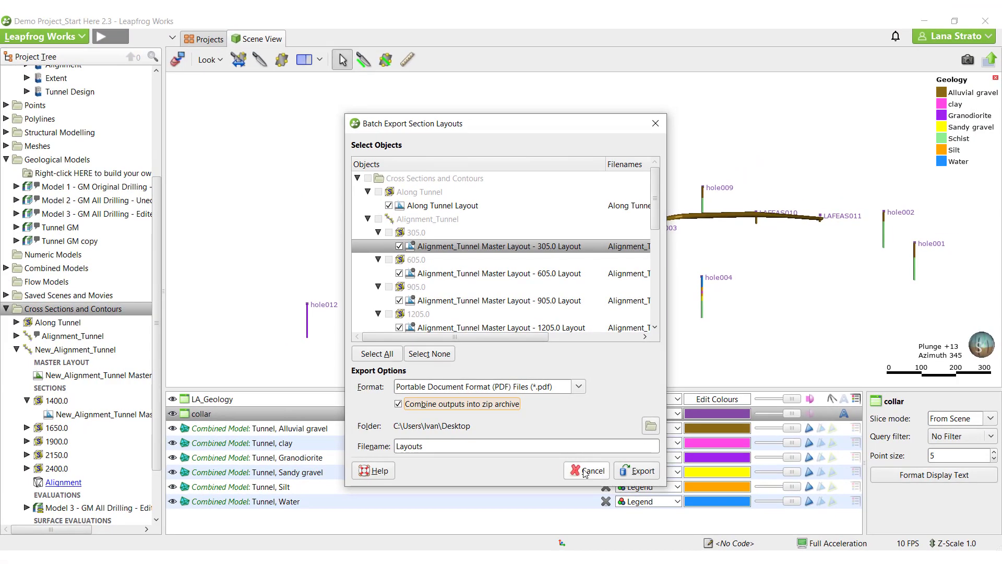
{"action": "left_click", "coordinate": [586, 471]}
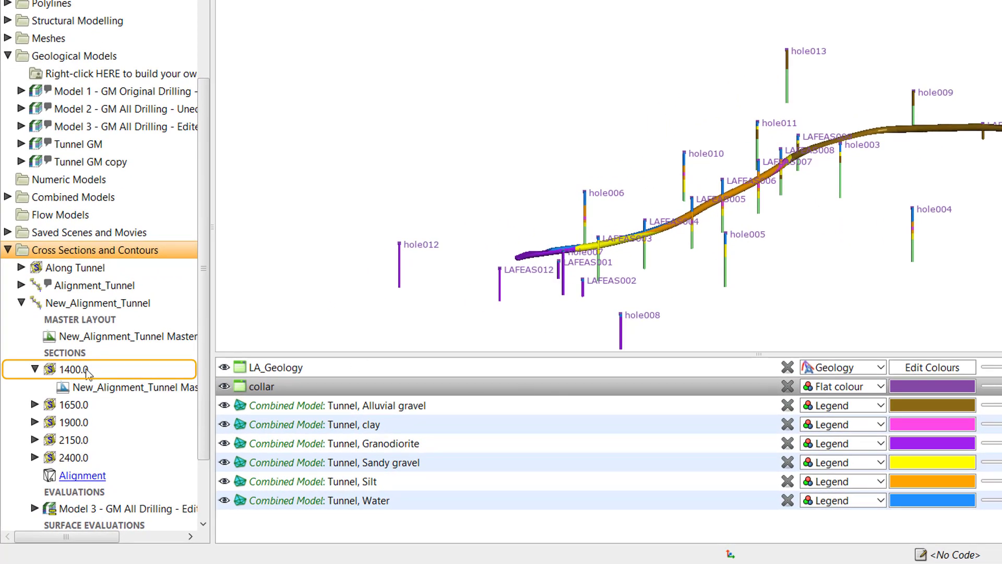
Set up a DXF export of section 1400.0's Model 3 - GM All Drilling - Edited, flattened to 2D.
{"action": "right_click", "coordinate": [87, 372]}
{"action": "left_click", "coordinate": [178, 415]}
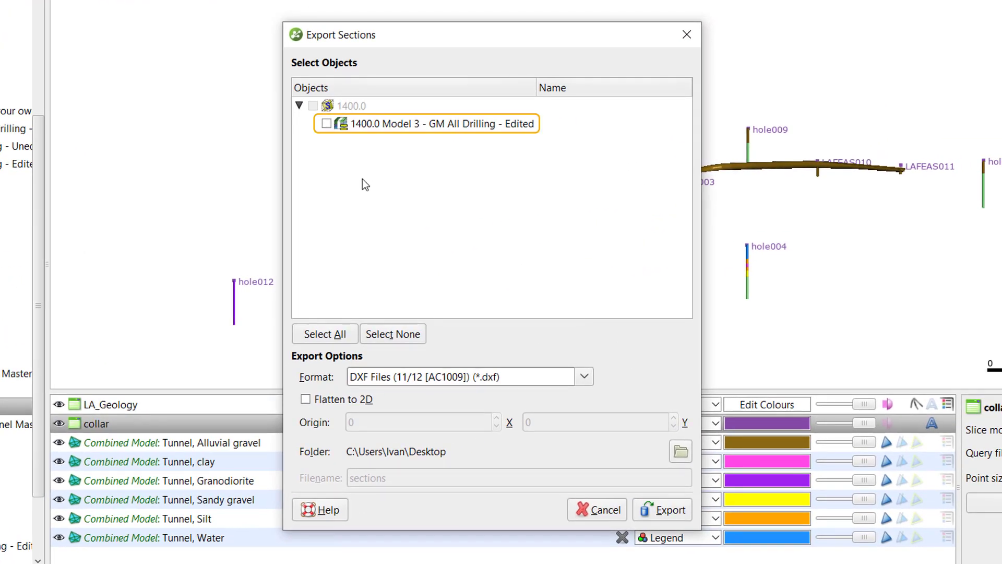
{"action": "left_click", "coordinate": [326, 124]}
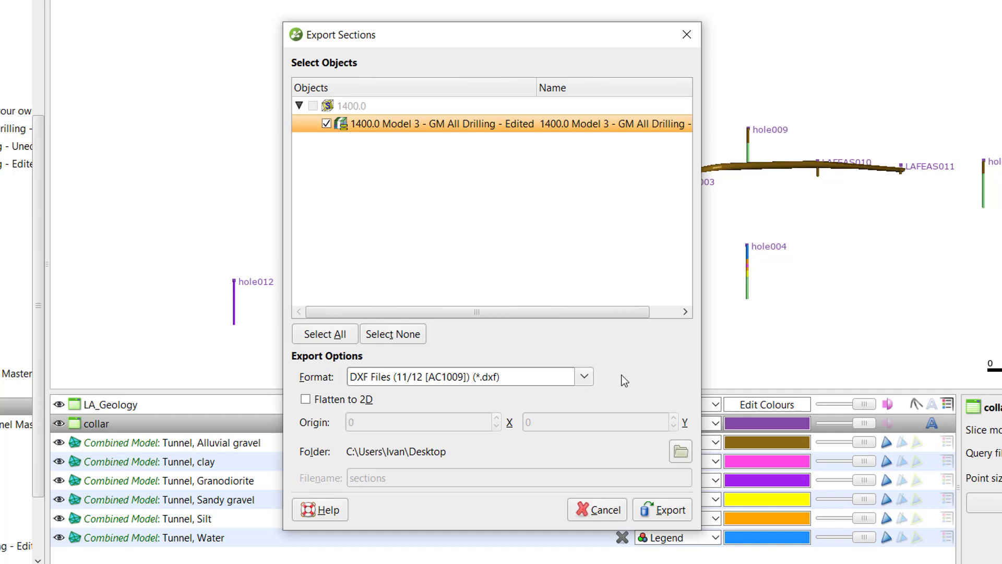
{"action": "left_click", "coordinate": [349, 402]}
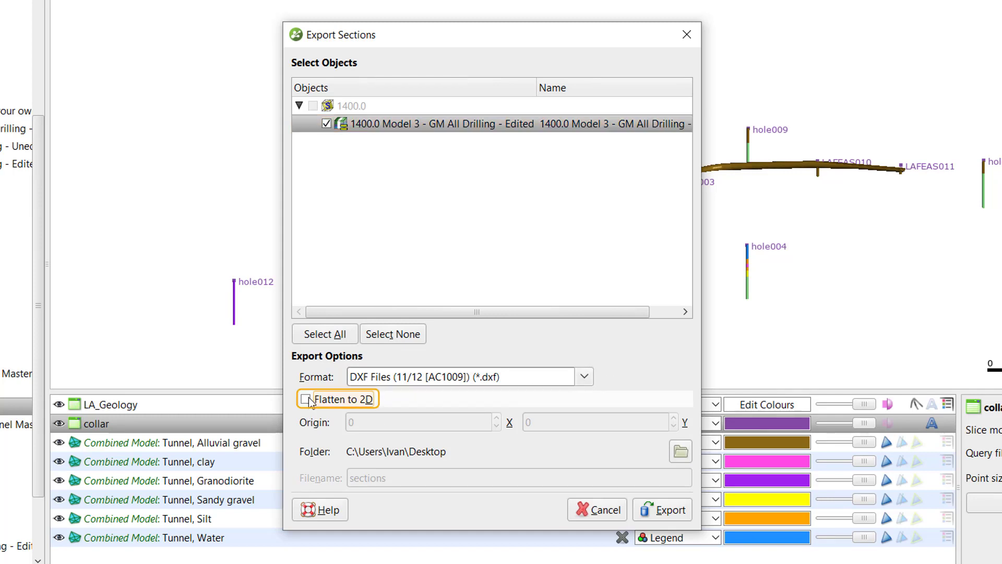